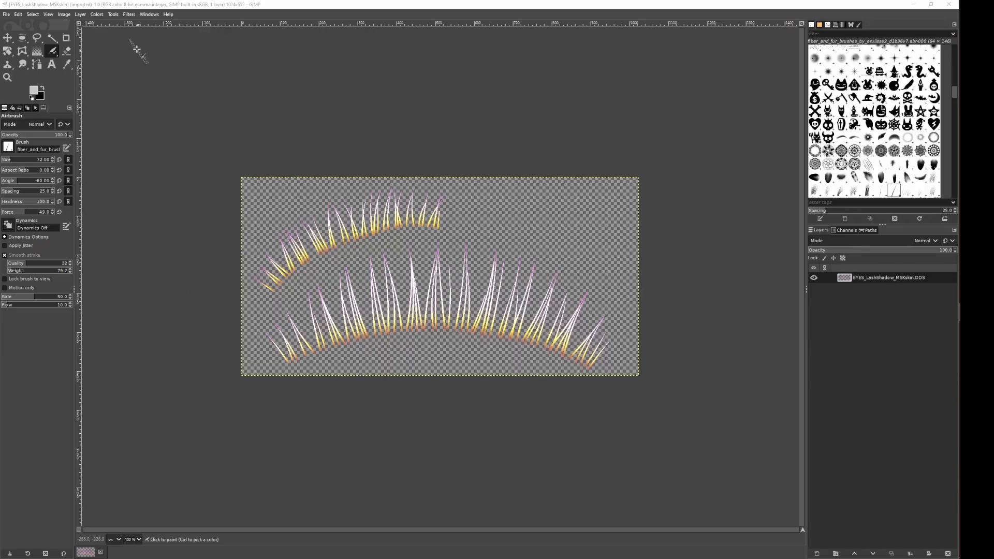
Decompose the eyelash texture into separate RGBA channel layers and hide the red layer.
left_click(98, 14)
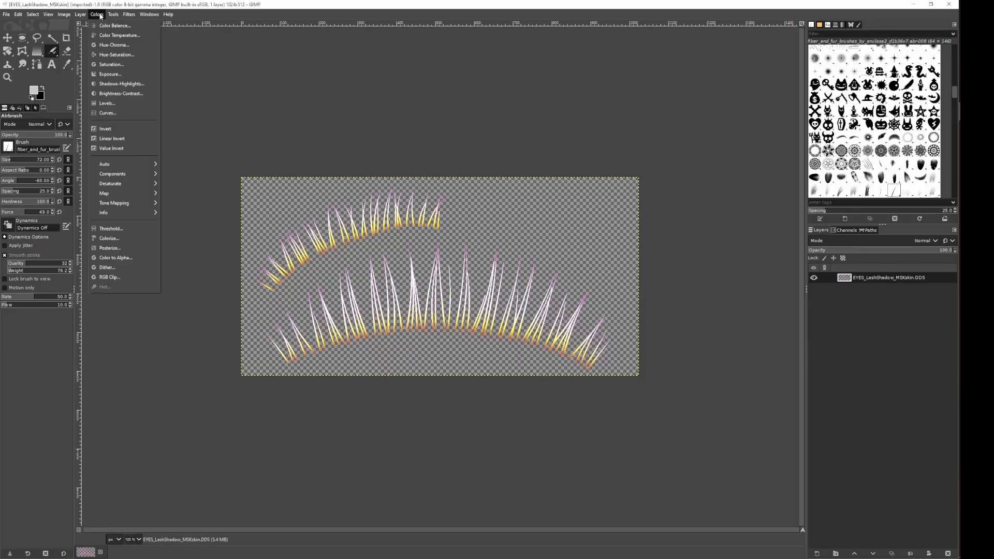
mouse_move(134, 175)
left_click(195, 212)
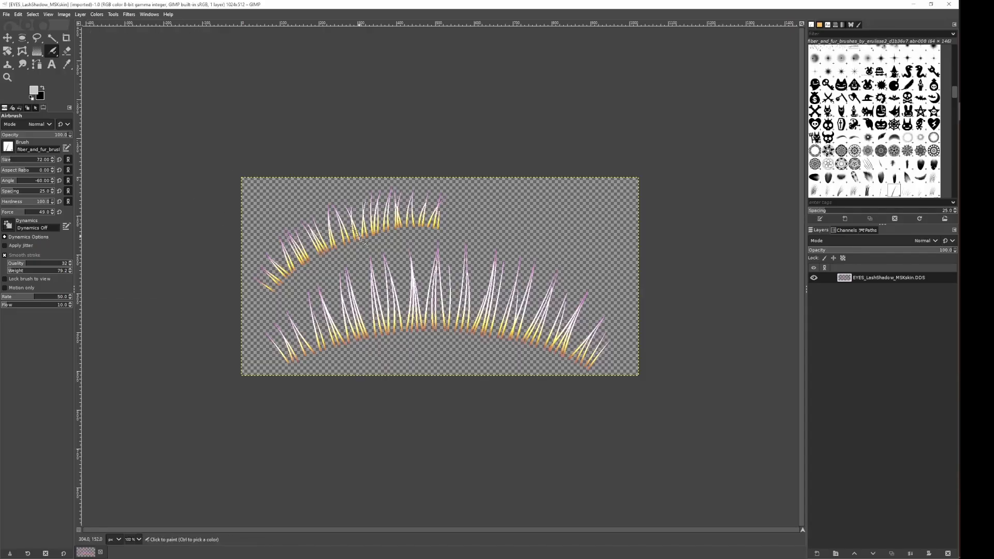
left_click(535, 316)
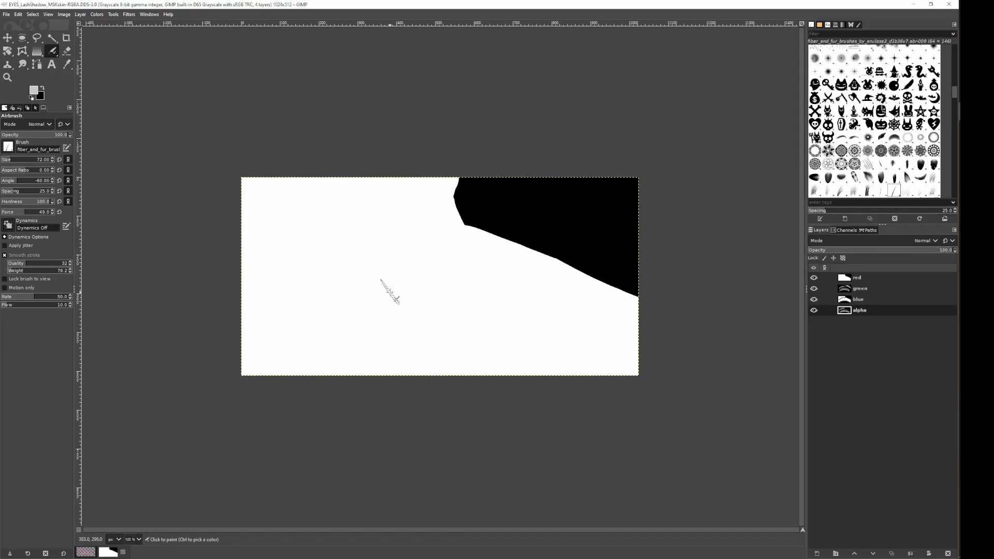
left_click(814, 278)
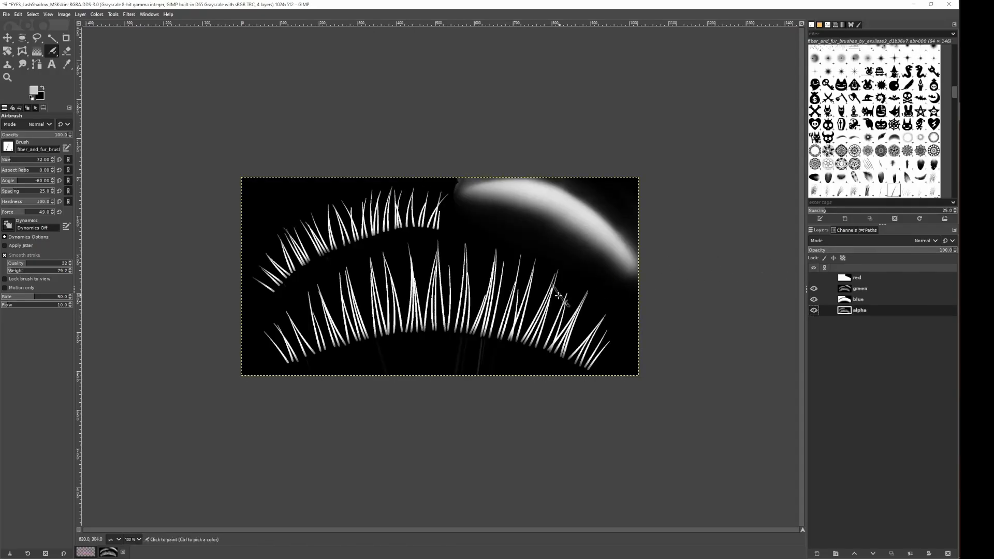
Choose the 2. Hardness 025 brush for the Pencil tool with black as the foreground colour.
scroll(544, 300, "up", 2)
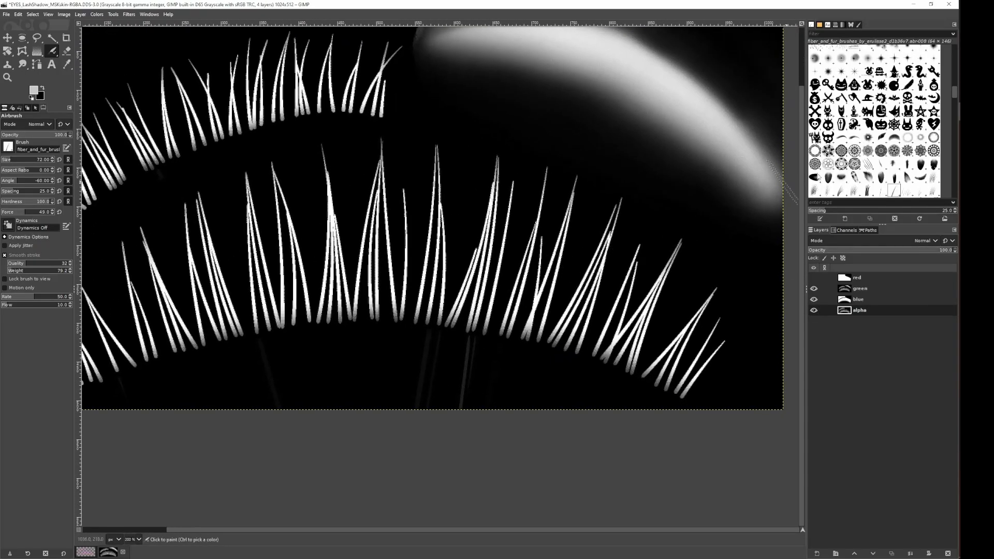
scroll(874, 133, "up", 10)
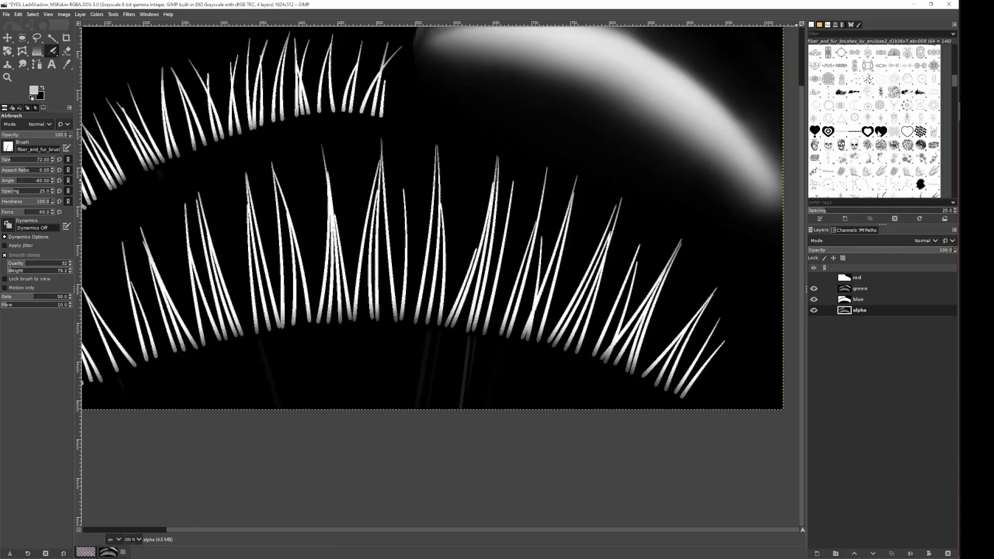
scroll(880, 124, "up", 3)
scroll(890, 91, "up", 8)
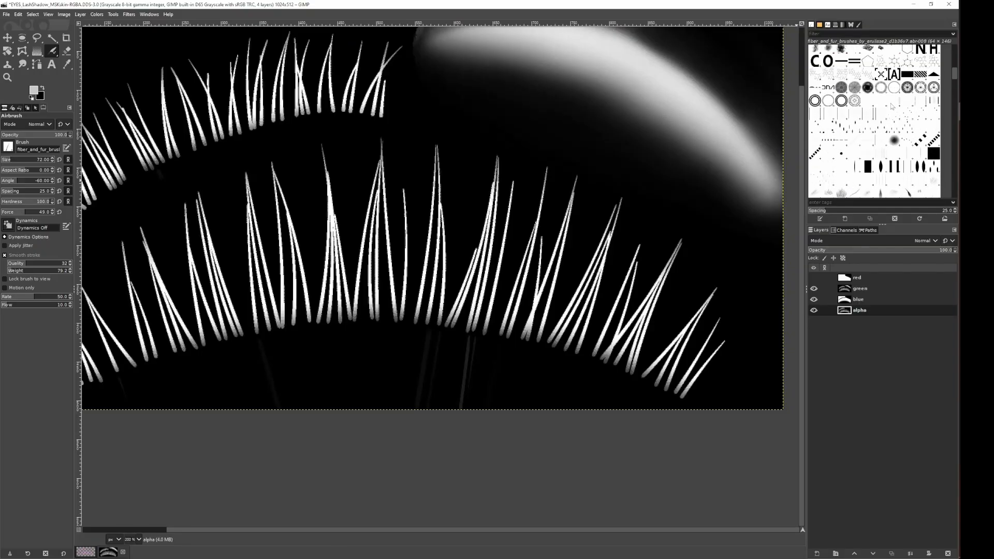
scroll(892, 113, "up", 4)
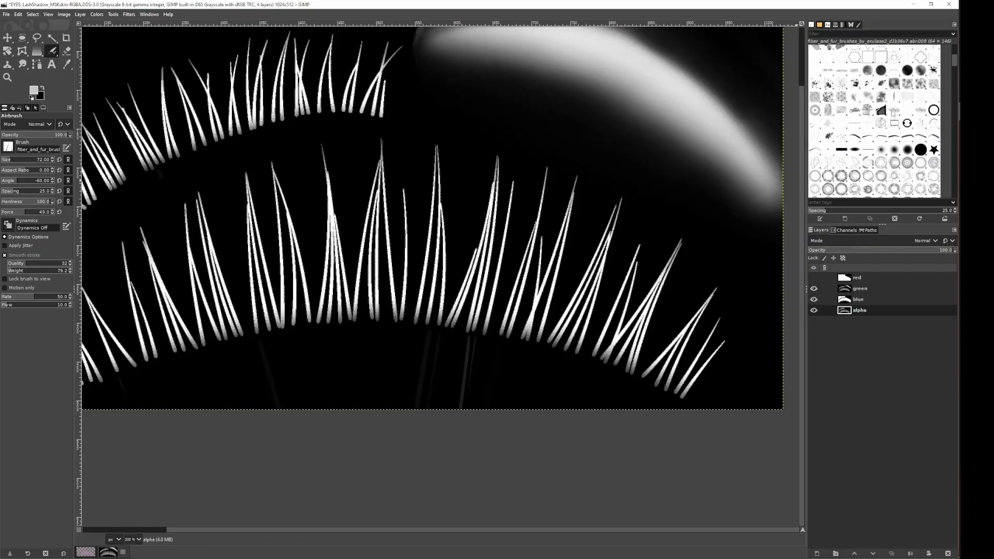
left_click(882, 150)
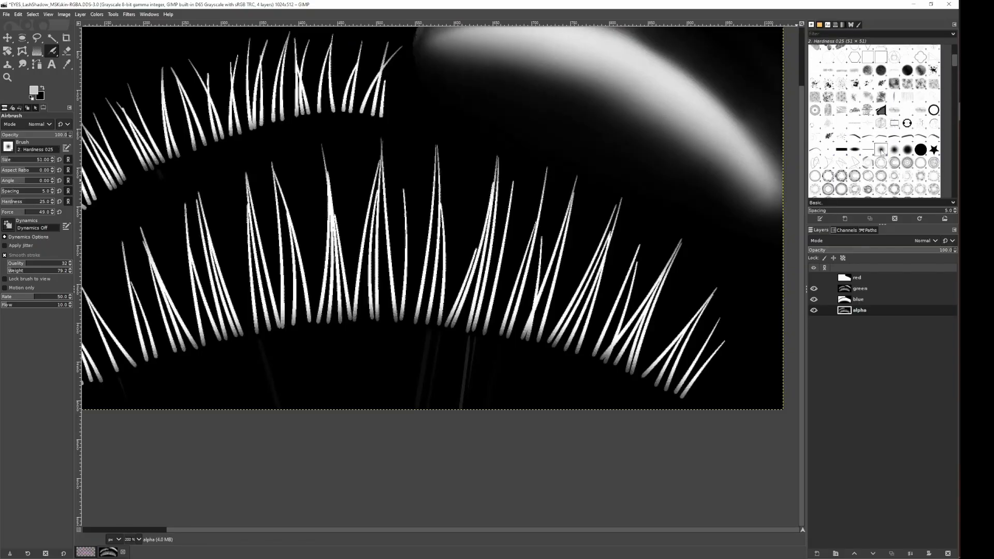
left_click(51, 53)
left_click(70, 64)
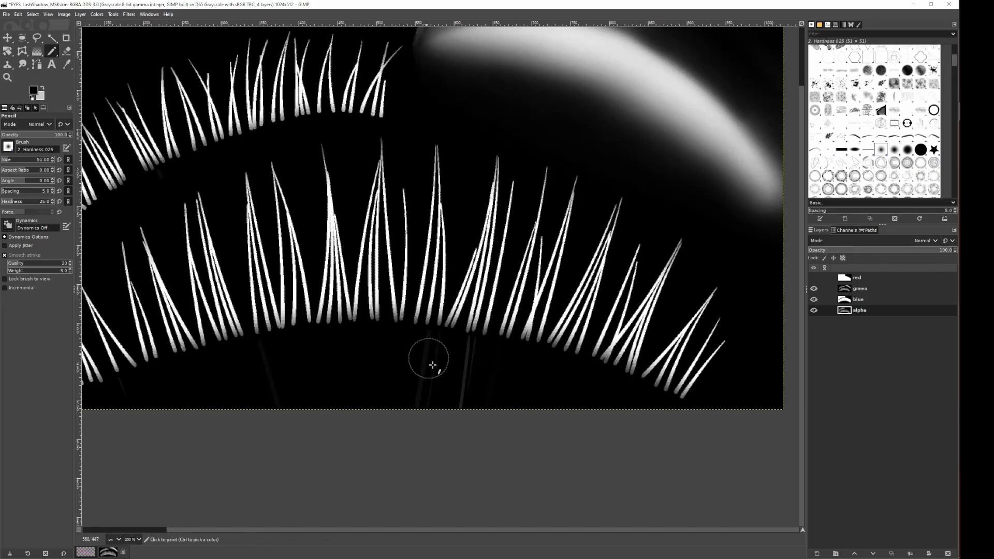
Paint black over the faint streaks beneath the lower lash row on the green layer.
scroll(461, 415, "up", 2)
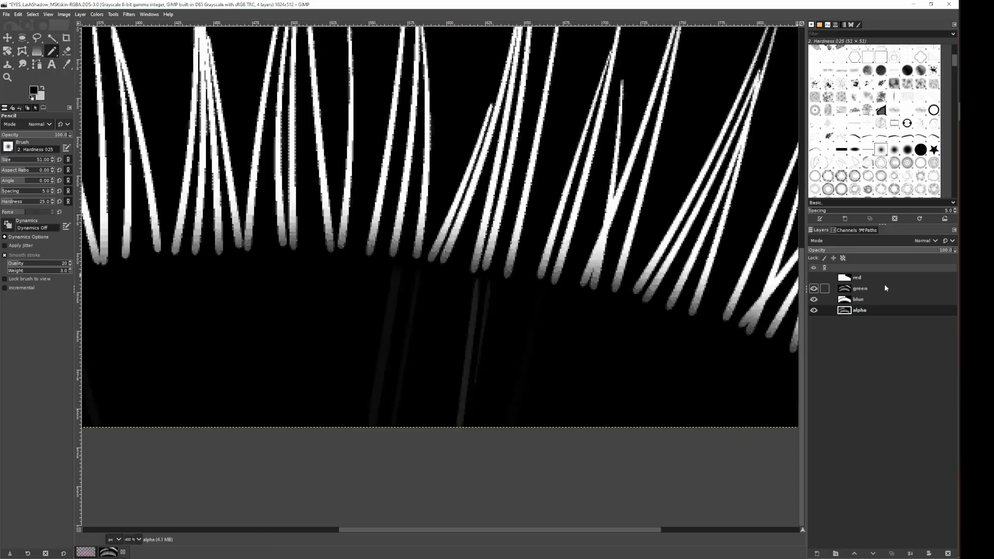
left_click(859, 289)
left_click_drag(419, 360, 470, 322)
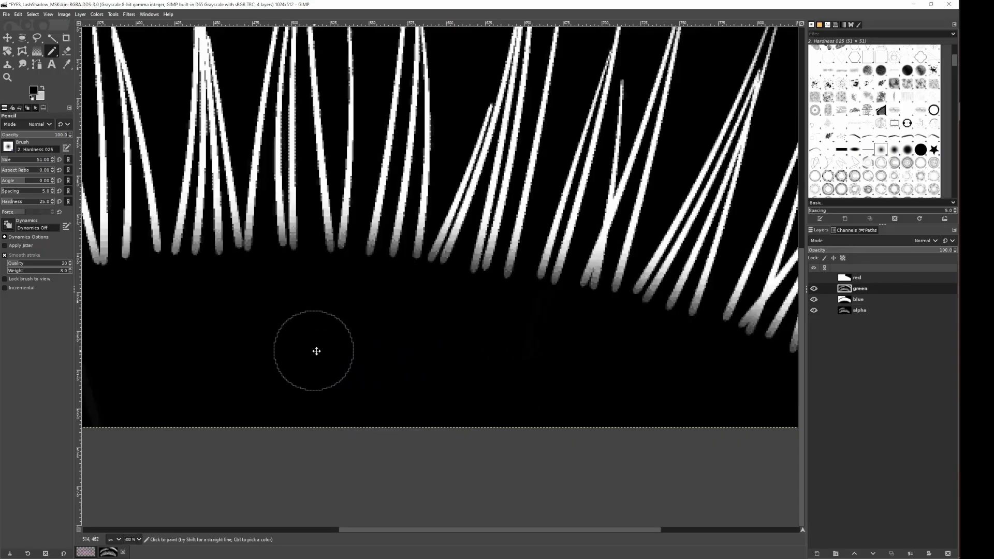
left_click_drag(317, 351, 544, 332)
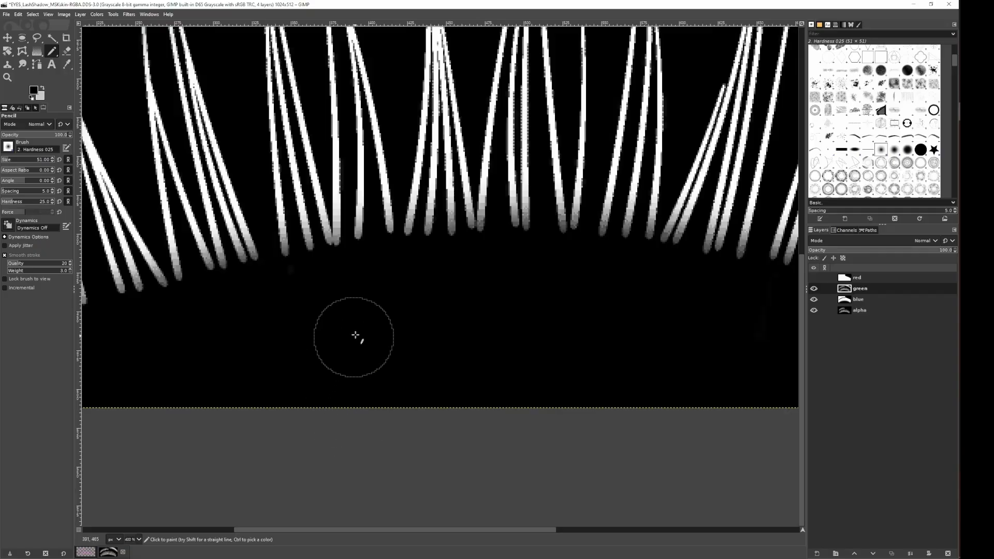
Set up the Clone tool with the 2. Block 01 brush at size 261 and angle -81.
scroll(355, 335, "down", 5)
scroll(355, 343, "up", 3)
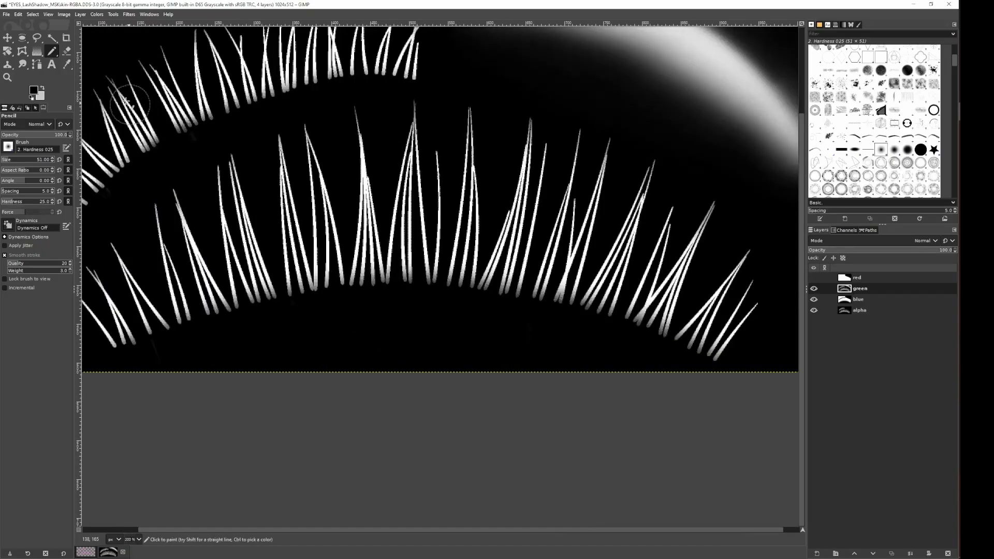
left_click(10, 67)
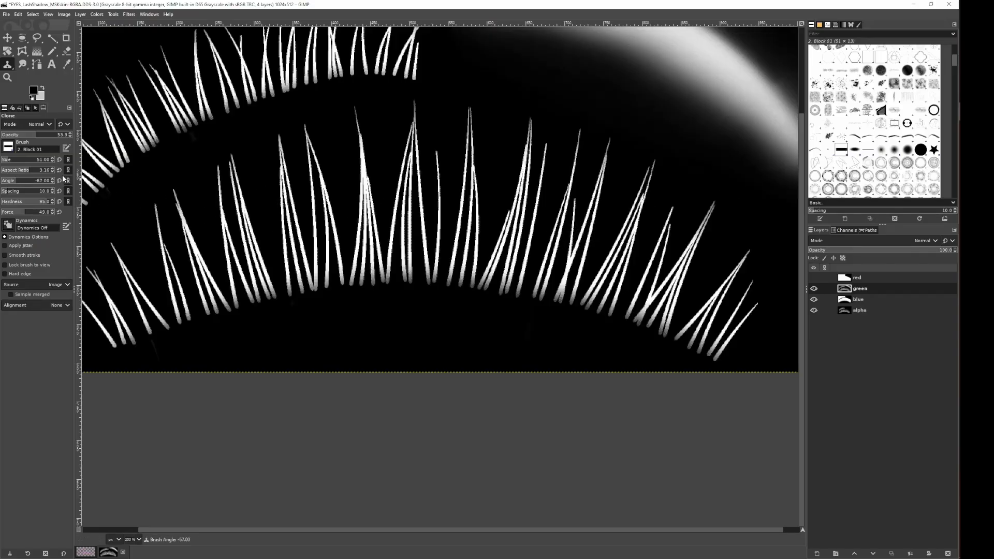
scroll(423, 234, "down", 14)
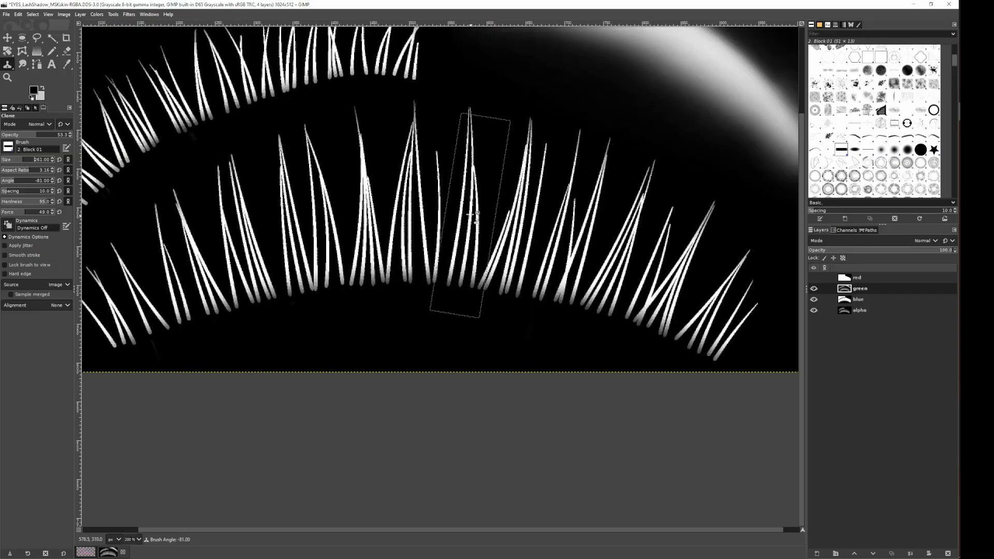
scroll(472, 196, "down", 3)
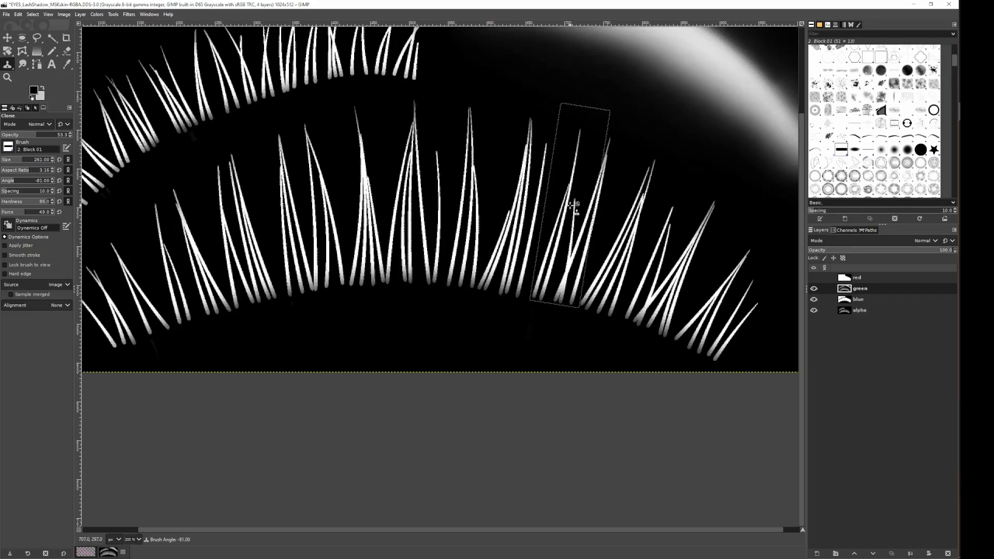
Rotate the clone brush to -77 and clone the lash cluster right of centre over the sparser lashes toward the middle of the lower row.
scroll(573, 208, "up", 5)
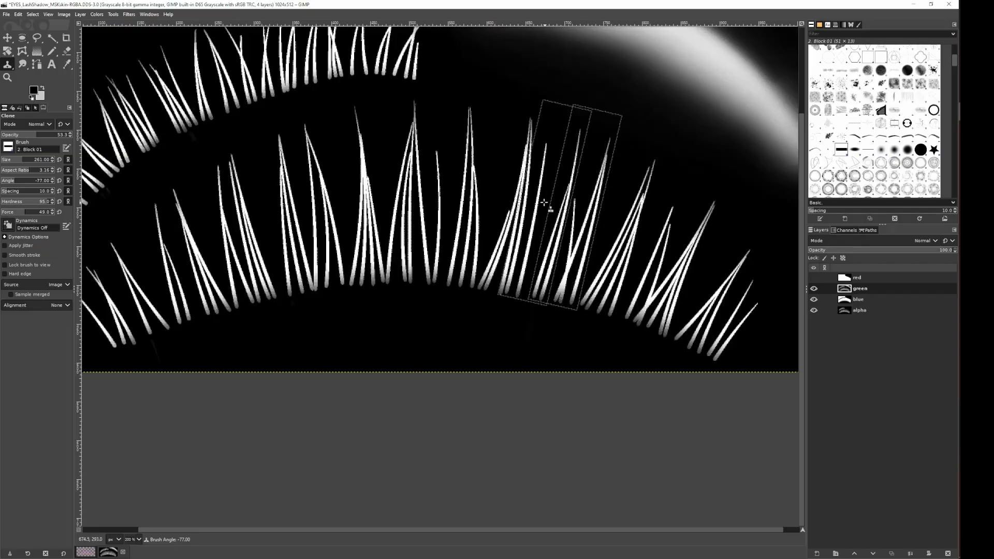
left_click(501, 195)
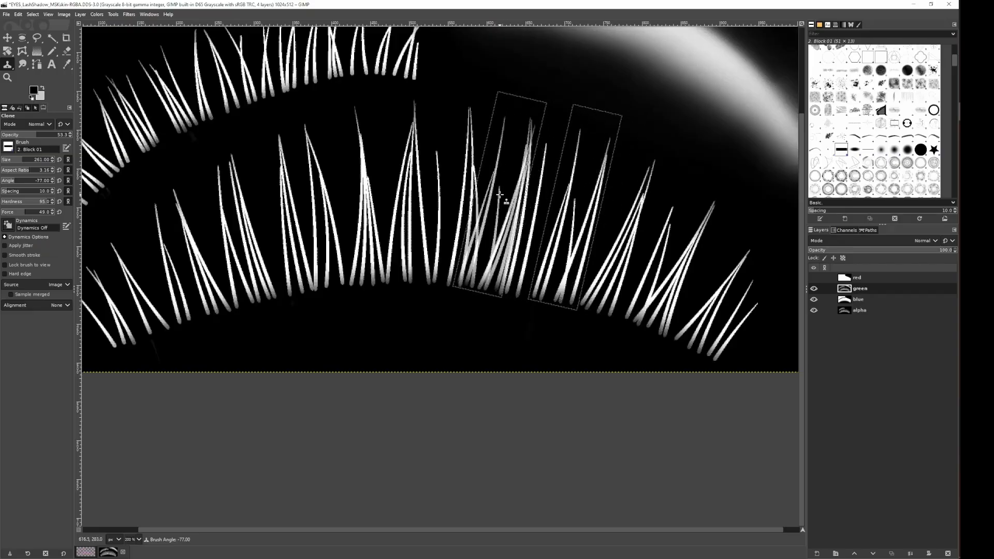
left_click(484, 190)
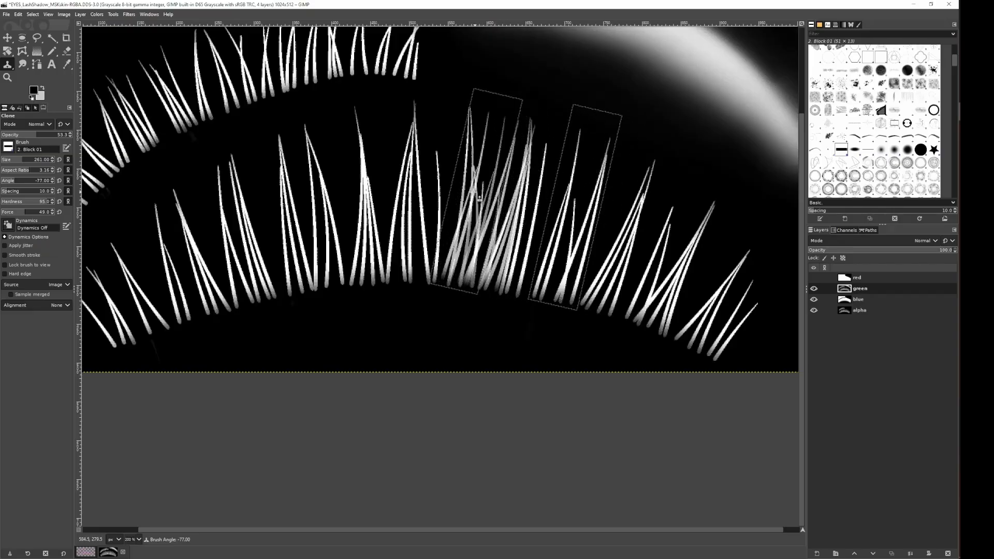
scroll(456, 190, "down", 10)
left_click(445, 187)
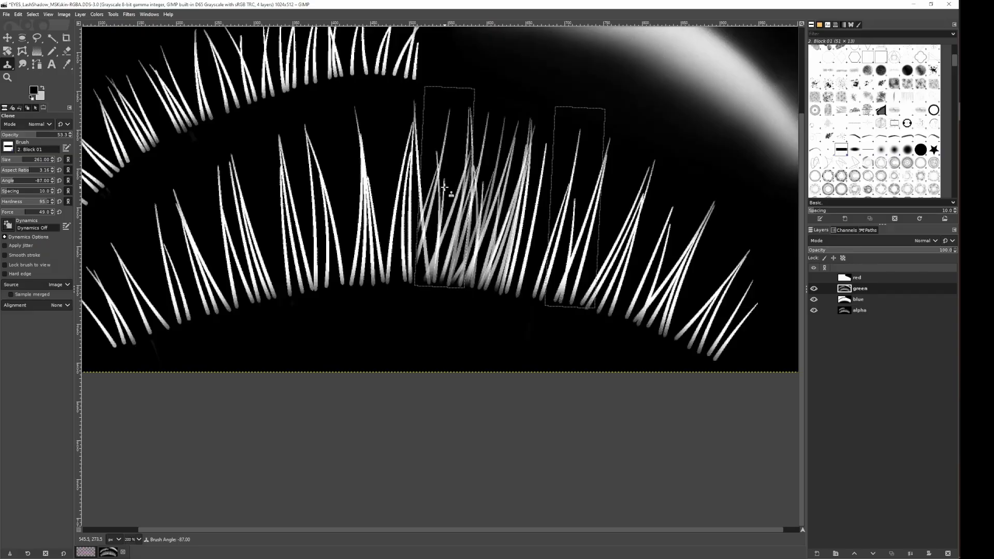
key("ctrl+z")
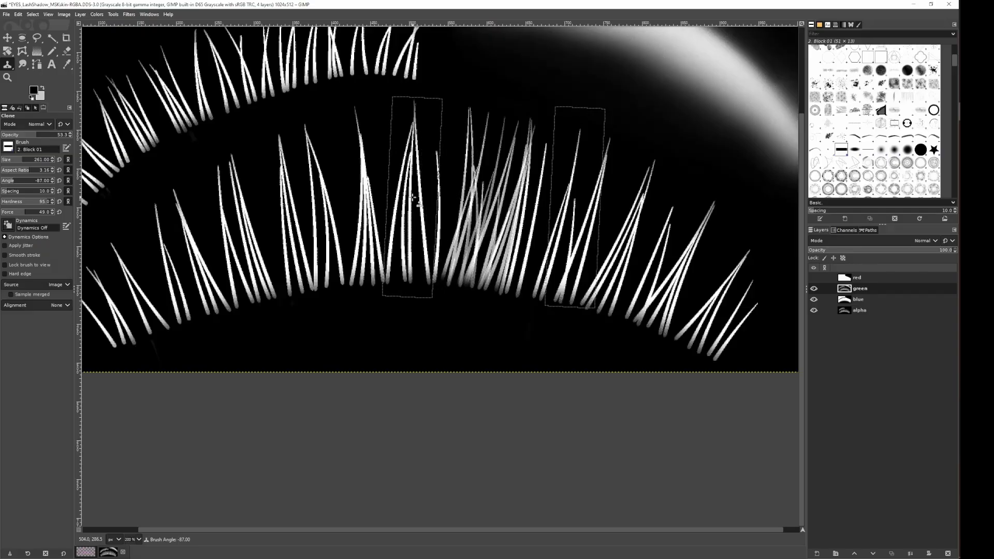
Rotate the clone brush to -91 and clone the lash cluster just left of centre into the middle gap of the lower row.
scroll(378, 203, "down", 4)
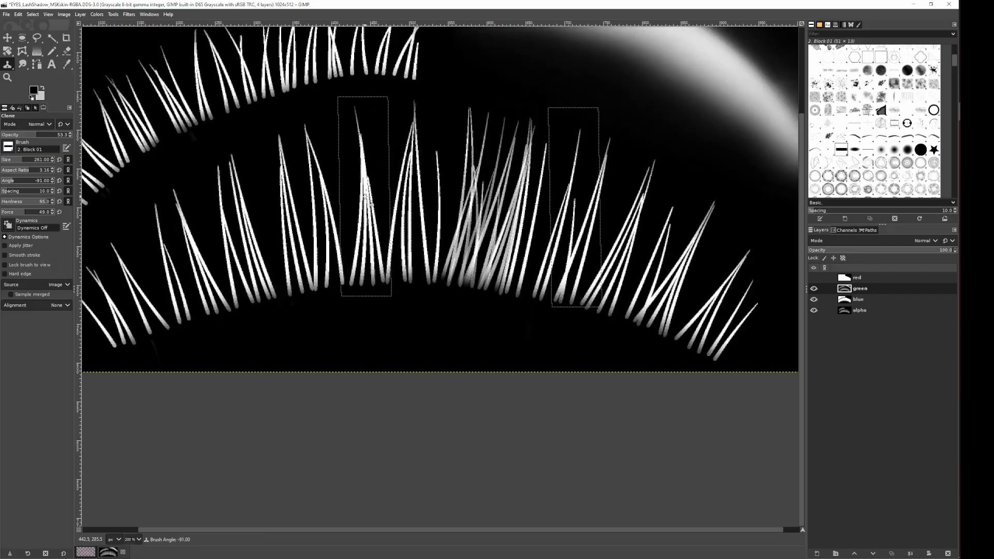
left_click(439, 193)
scroll(402, 207, "left", 4)
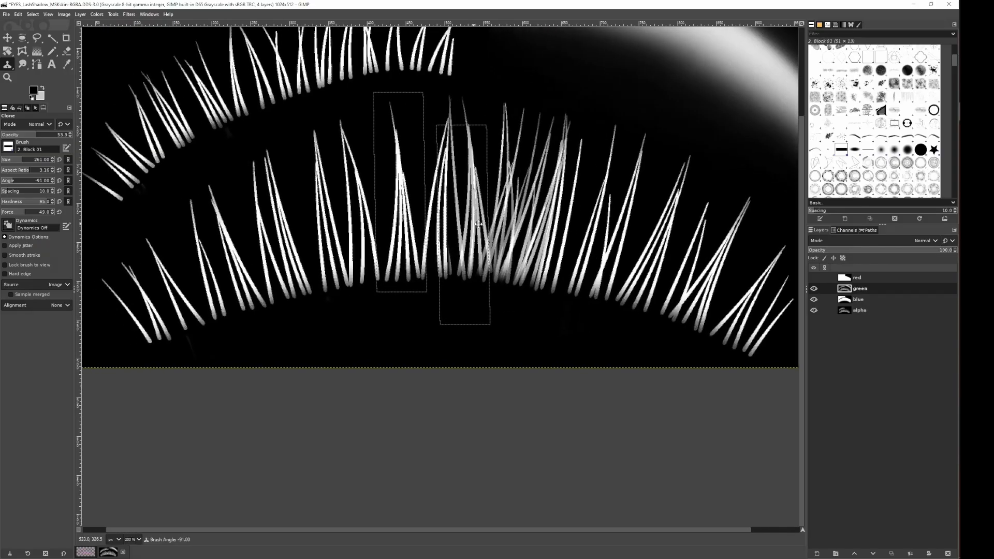
Rotate the clone brush to -102 and clone a cluster from the lower row's left half twice, filling gaps between it and the centre.
scroll(398, 216, "down", 7)
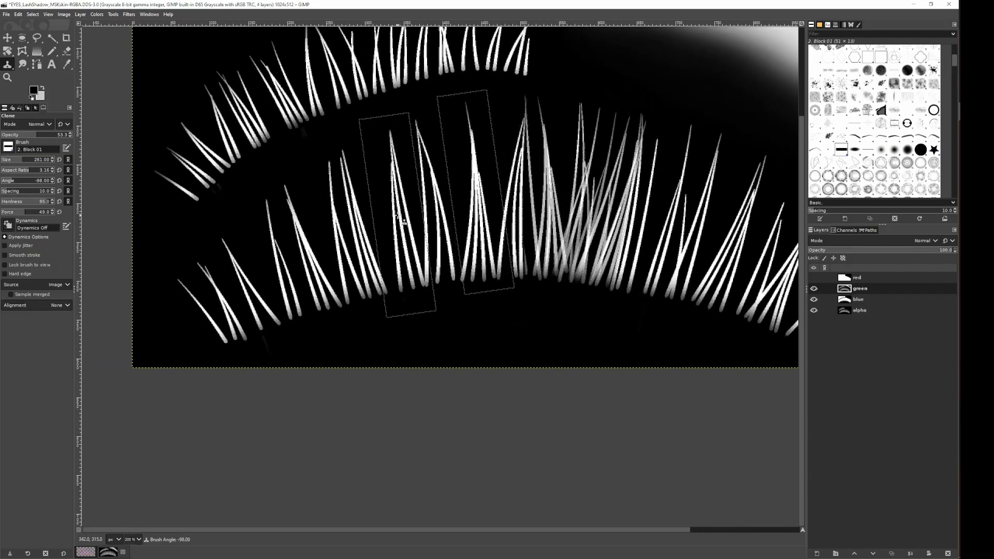
scroll(348, 215, "down", 4)
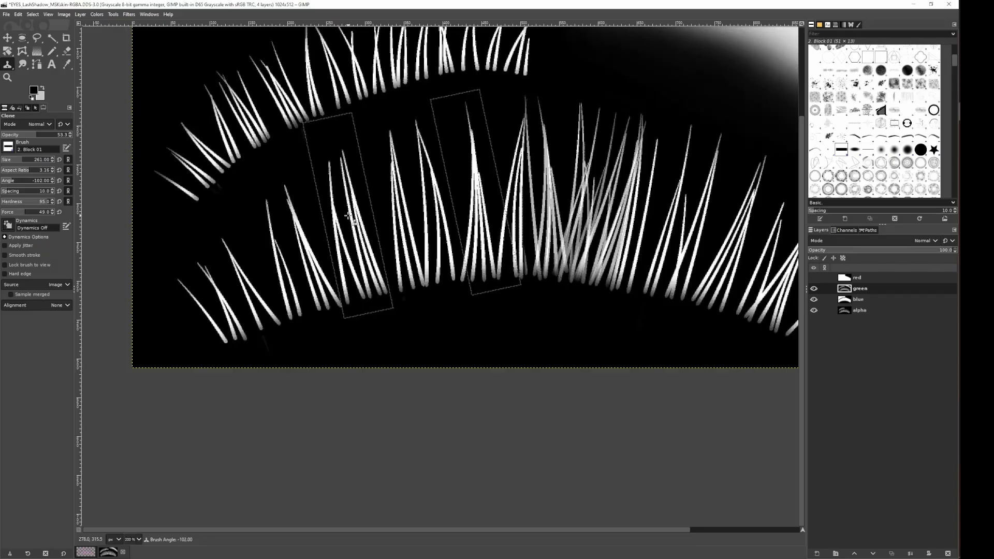
left_click(350, 219, "ctrl")
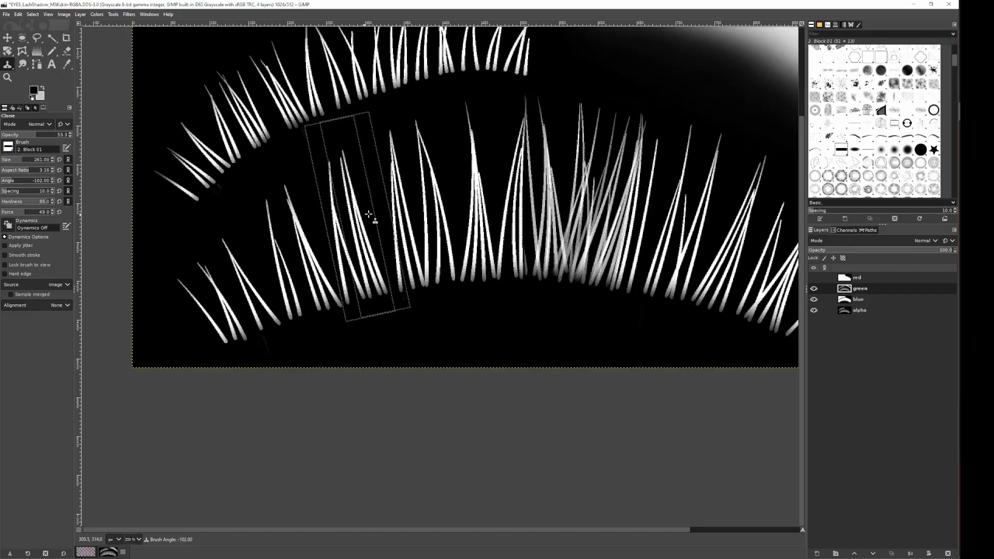
left_click_drag(368, 214, 383, 217)
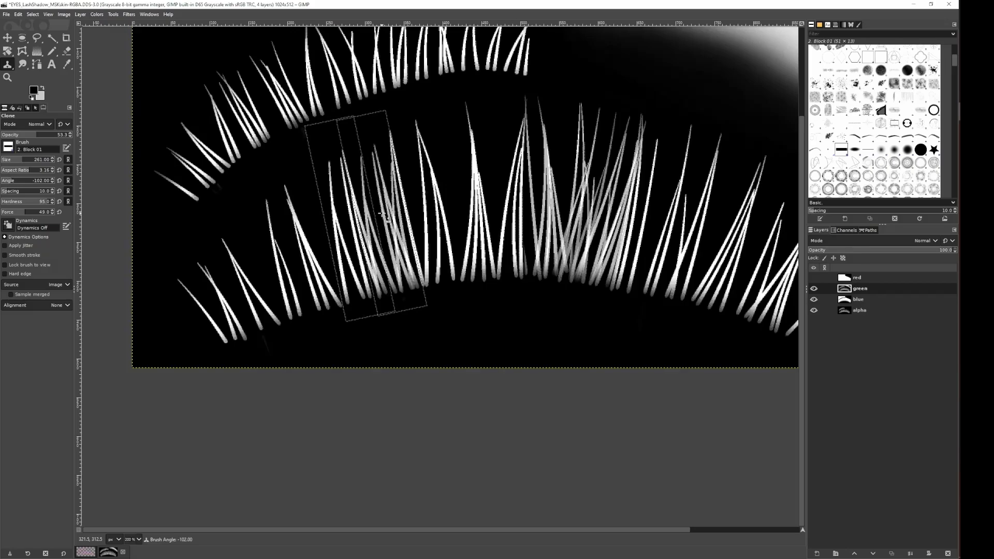
left_click(456, 201)
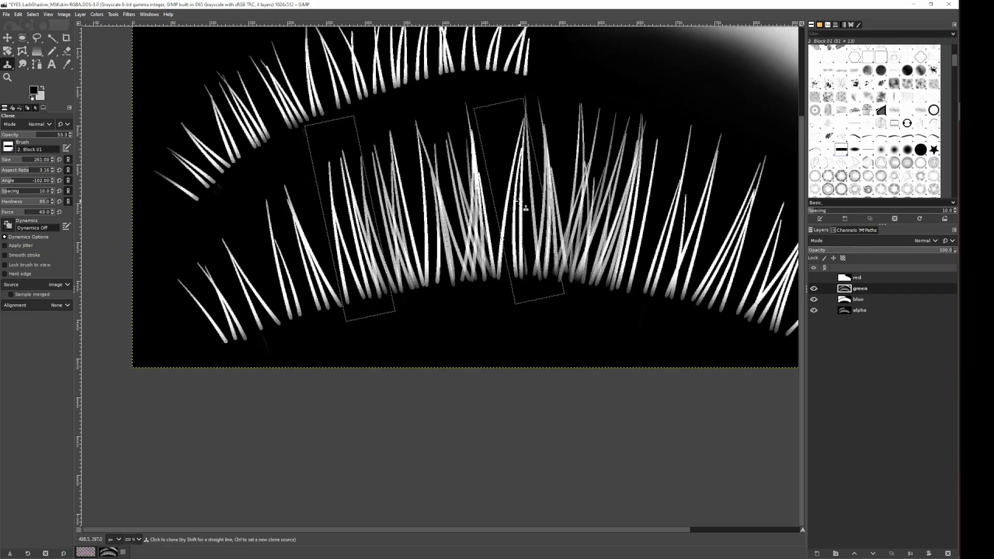
scroll(513, 202, "down", 3, "ctrl")
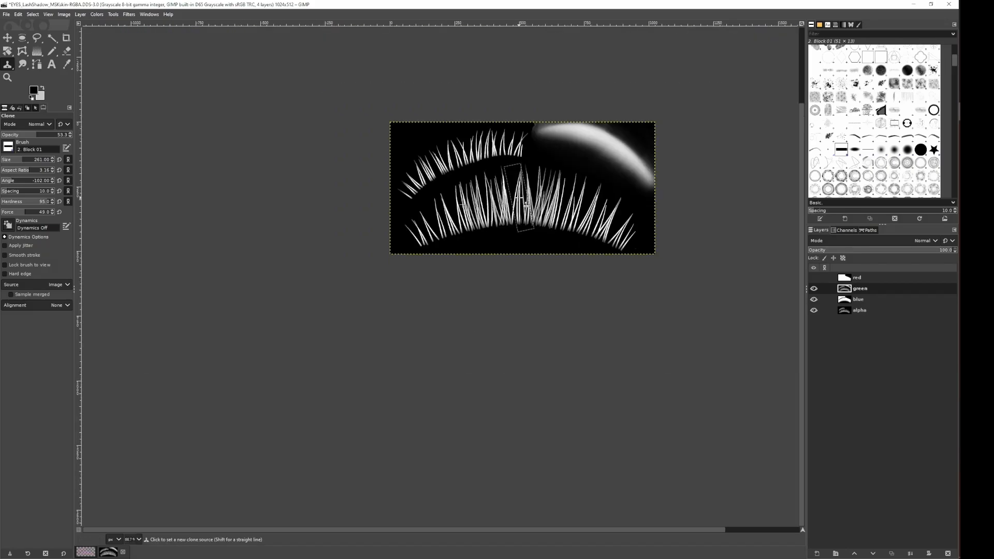
scroll(494, 202, "up", 3, "ctrl")
scroll(493, 202, "up", 1, "ctrl")
scroll(480, 210, "up", 9, "alt")
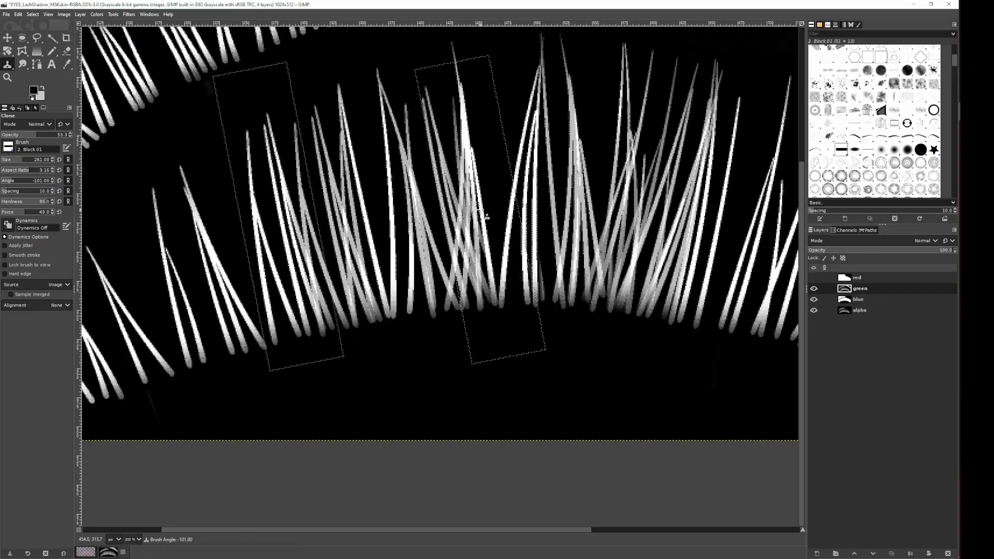
scroll(192, 253, "down", 12, "alt")
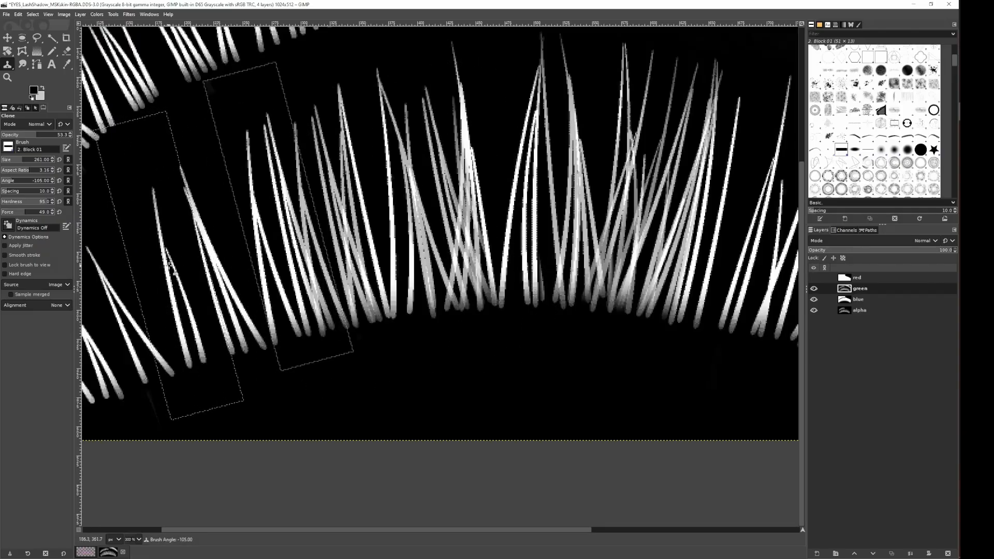
Rotate the clone brush to -75, sample the lash cluster in the lower row's right half, and clone it on either side of itself.
scroll(207, 256, "right", 2)
scroll(492, 239, "right", 4)
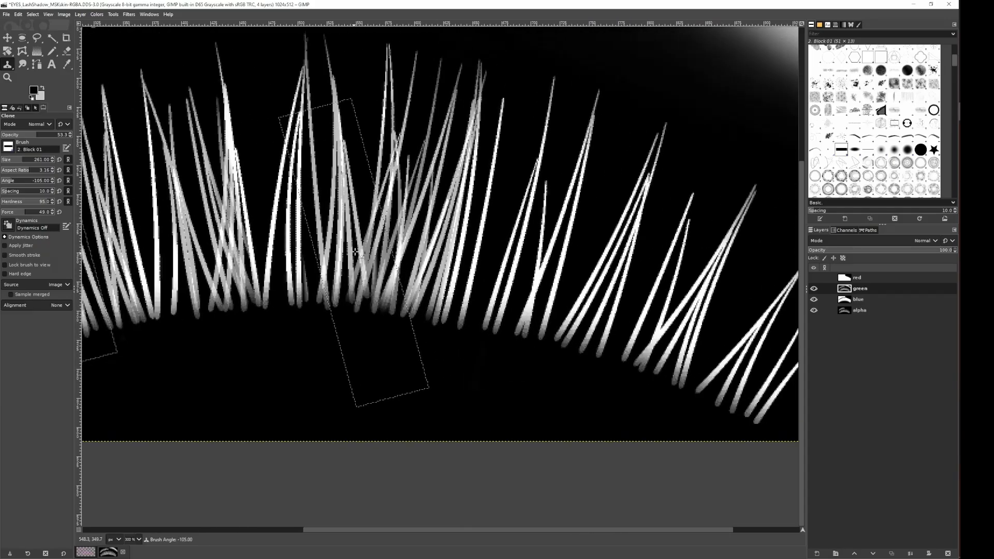
scroll(604, 216, "down", 5, "ctrl")
scroll(602, 214, "up", 5, "ctrl")
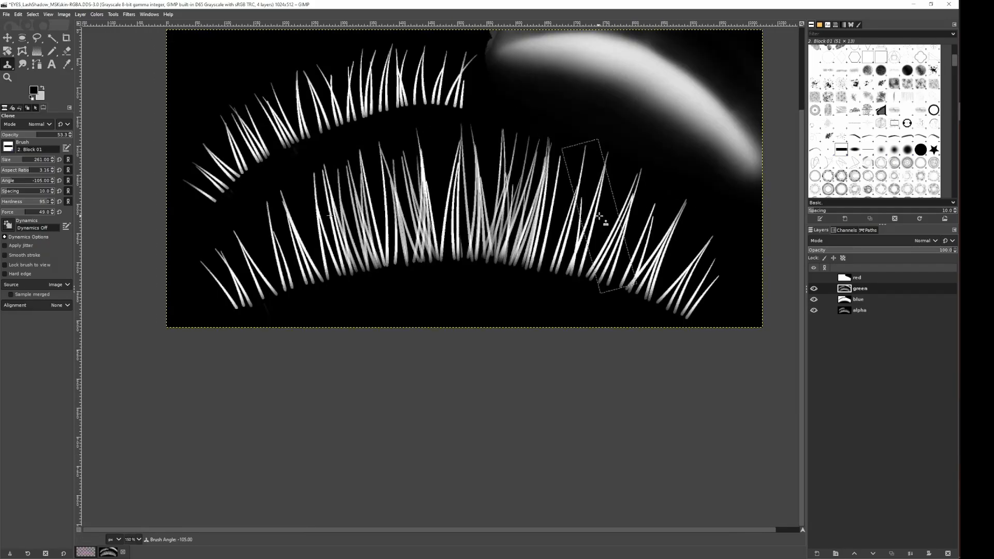
scroll(581, 213, "up", 4, "alt")
scroll(582, 214, "up", 20, "alt")
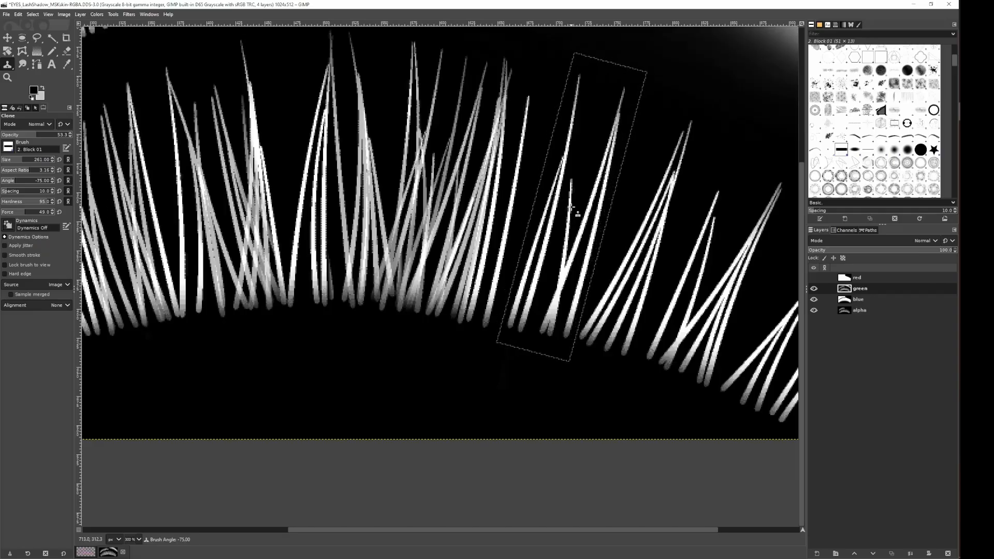
left_click(571, 207, "ctrl")
left_click(526, 190)
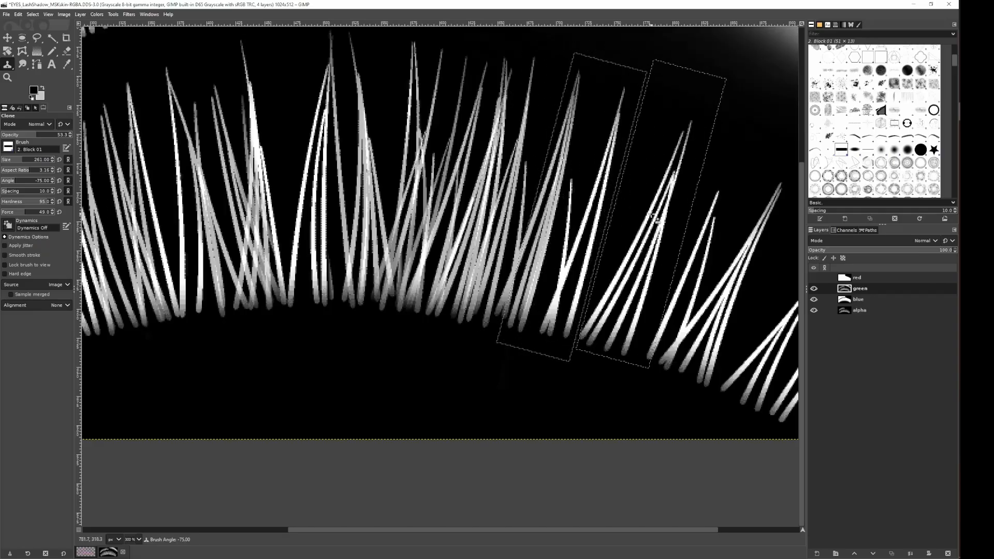
left_click(627, 215)
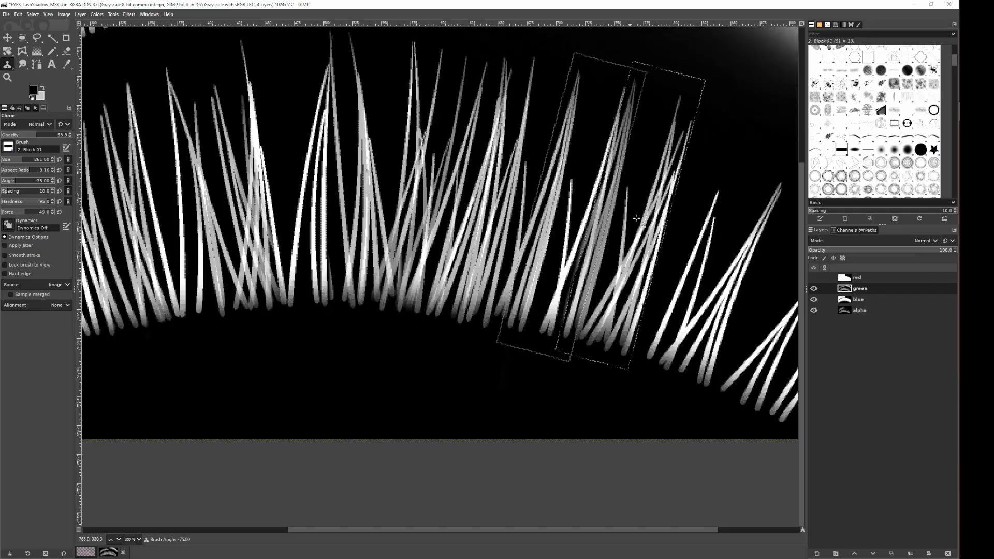
left_click(695, 232)
left_click_drag(645, 241, 500, 228)
key("ctrl+z")
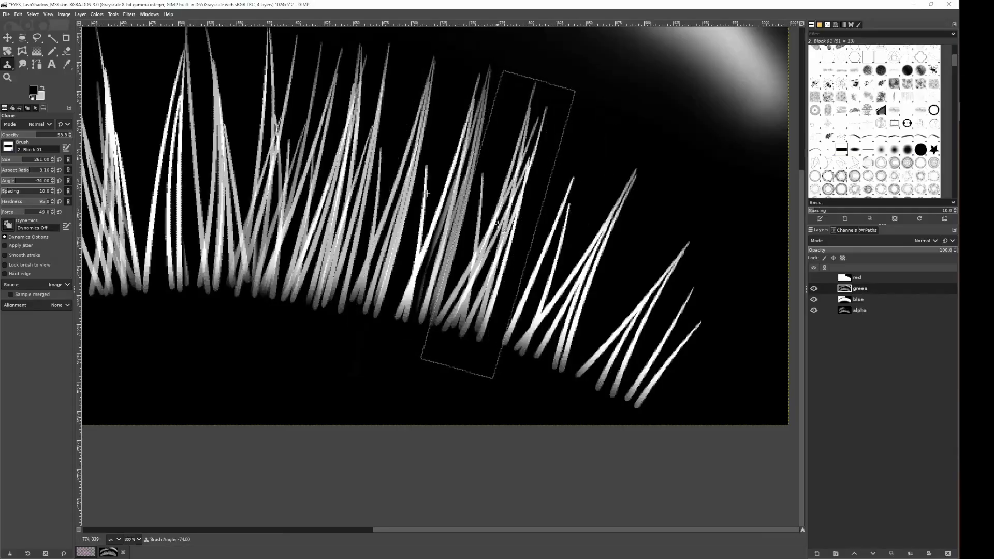
Rotate the clone brush to -69 and clone the lash cluster near the lower row's right end slightly toward the centre.
scroll(576, 236, "up", 1)
scroll(576, 236, "up", 5)
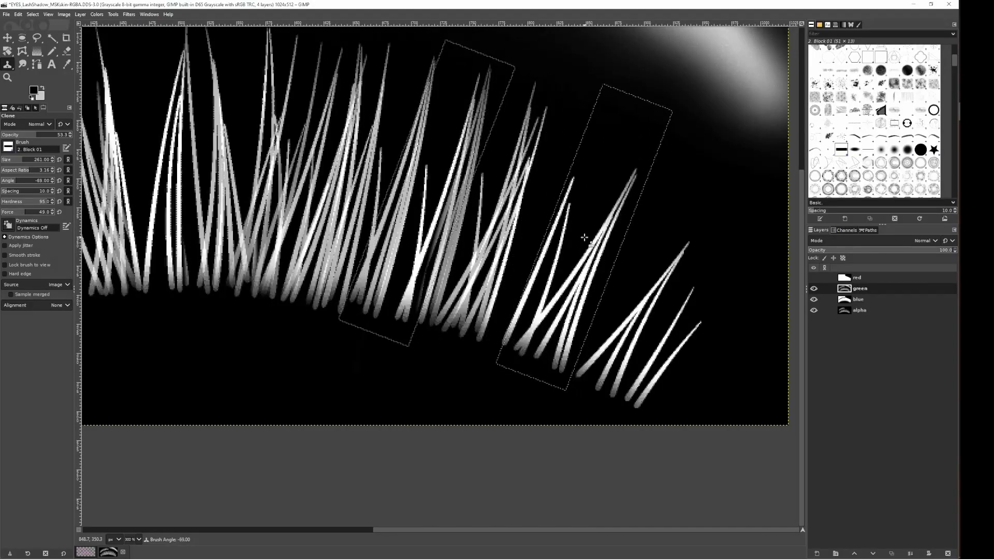
left_click(583, 231, "ctrl")
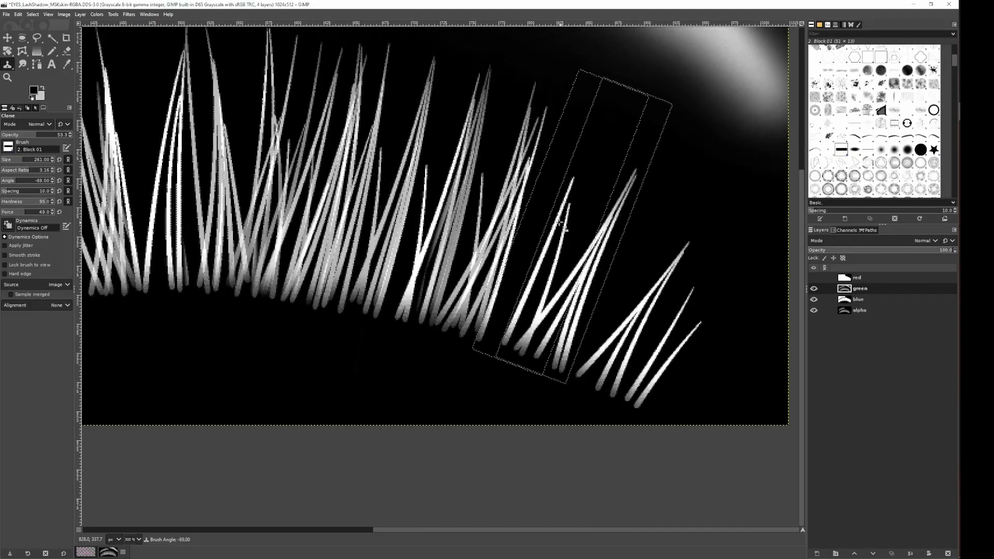
left_click(553, 220)
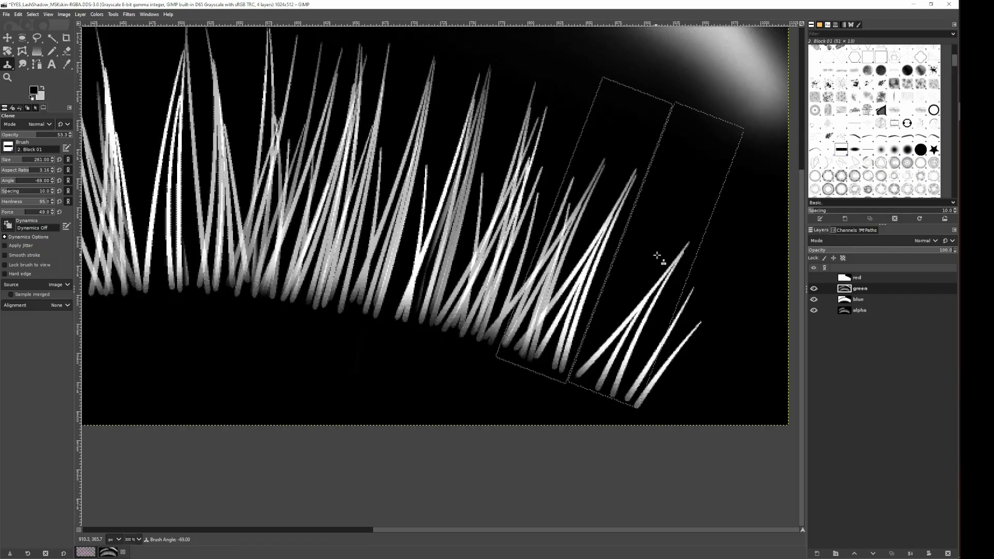
Set the clone brush to size 219 and angle -66 and clone the outermost right lashes into the gap just before them.
scroll(670, 267, "up", 3)
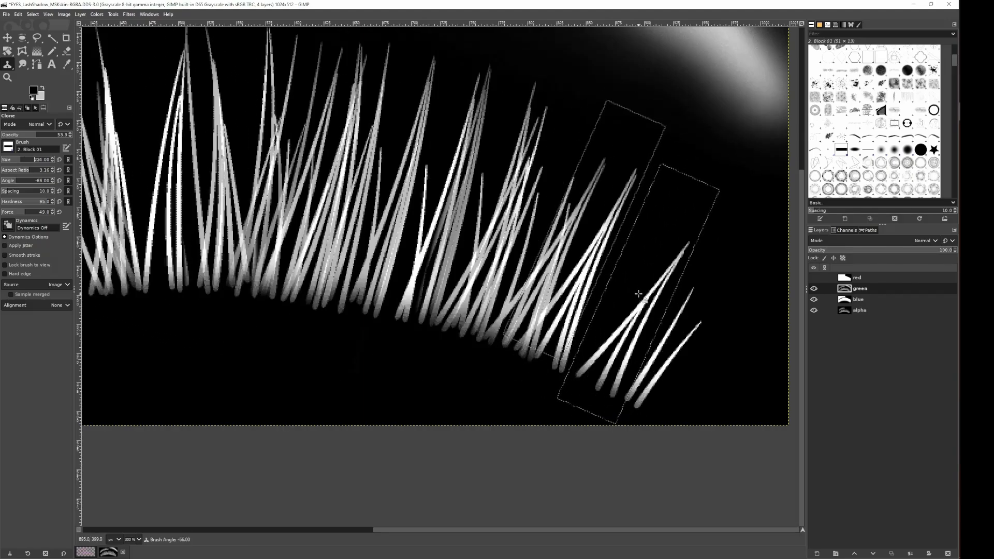
left_click(53, 161)
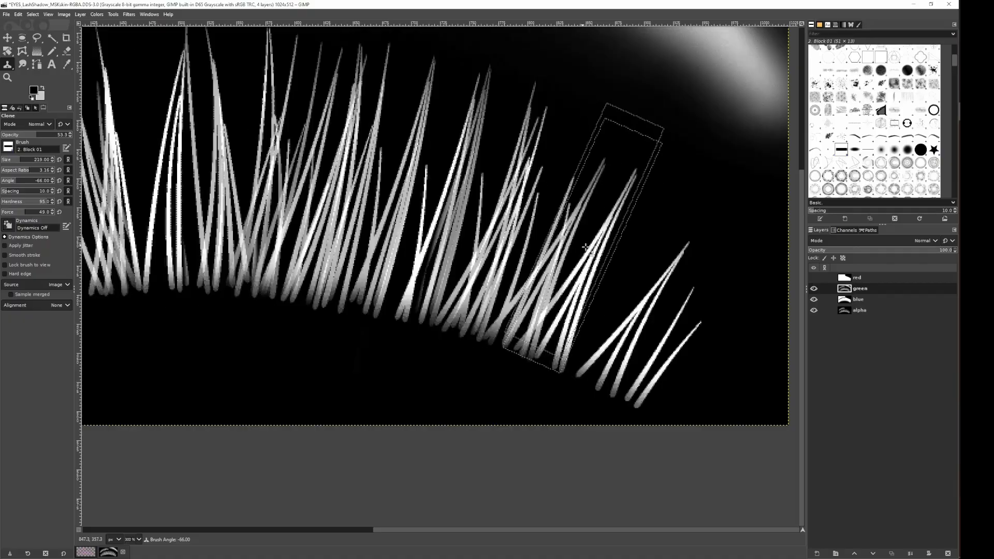
left_click(628, 278)
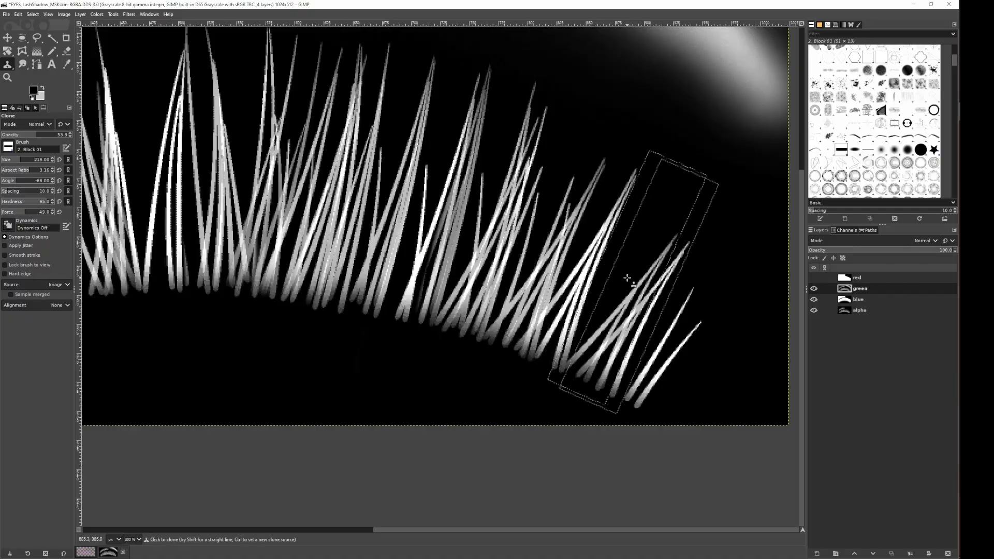
key("ctrl+z")
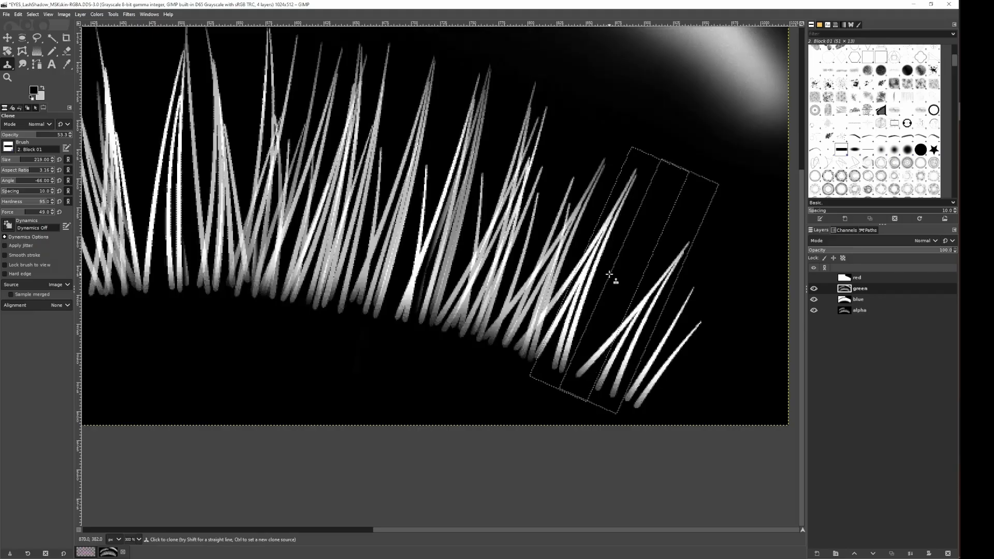
left_click(610, 275)
Rotate the clone brush to -107 and clone a lash cluster from the lower row's left part into three neighbouring gaps.
left_click_drag(461, 257, 746, 261)
left_click_drag(474, 217, 635, 199)
scroll(348, 248, "down", 20)
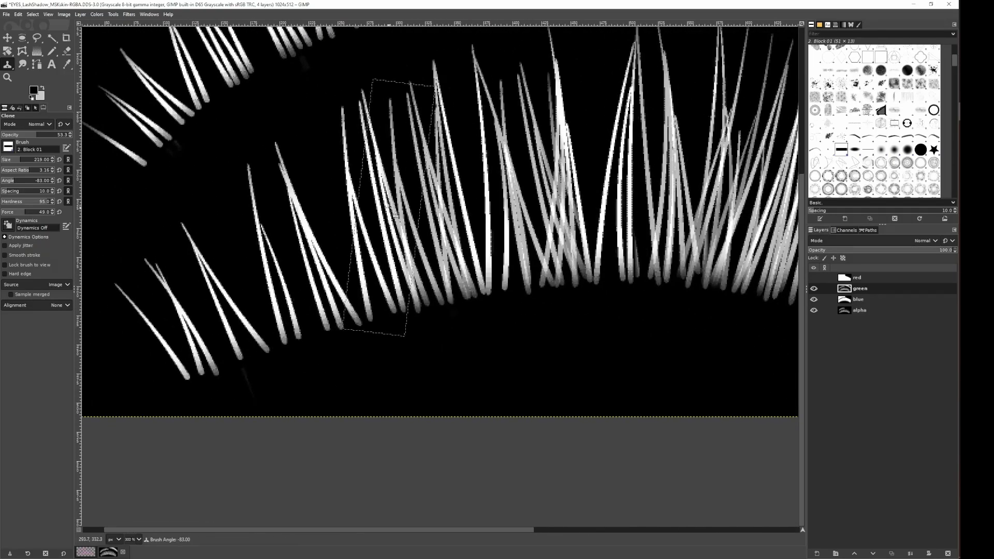
scroll(389, 208, "down", 15)
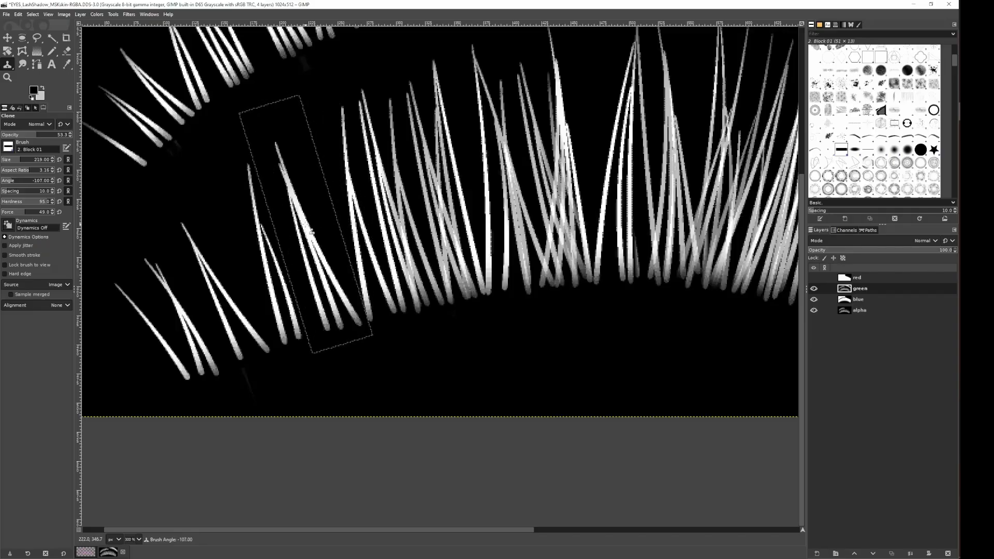
left_click(337, 212)
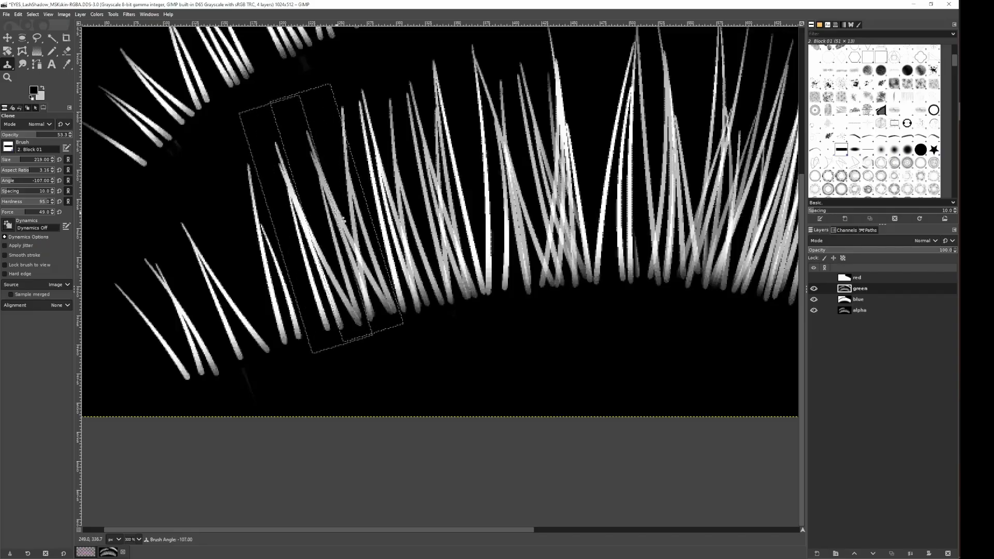
left_click(275, 232)
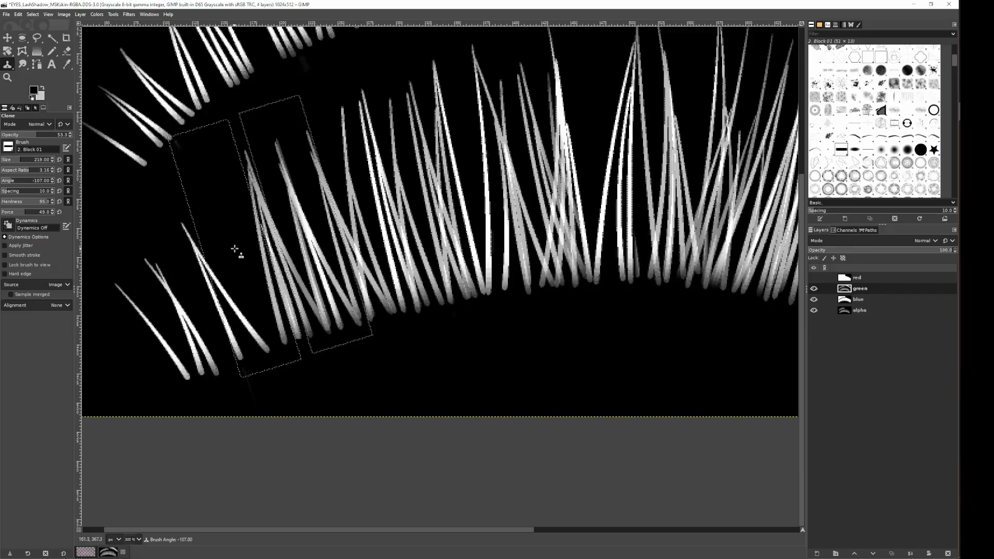
left_click(236, 248)
Rotate the clone brush to -118 and clone lashes over the sparse area near the lower row's left end.
scroll(168, 300, "down", 11)
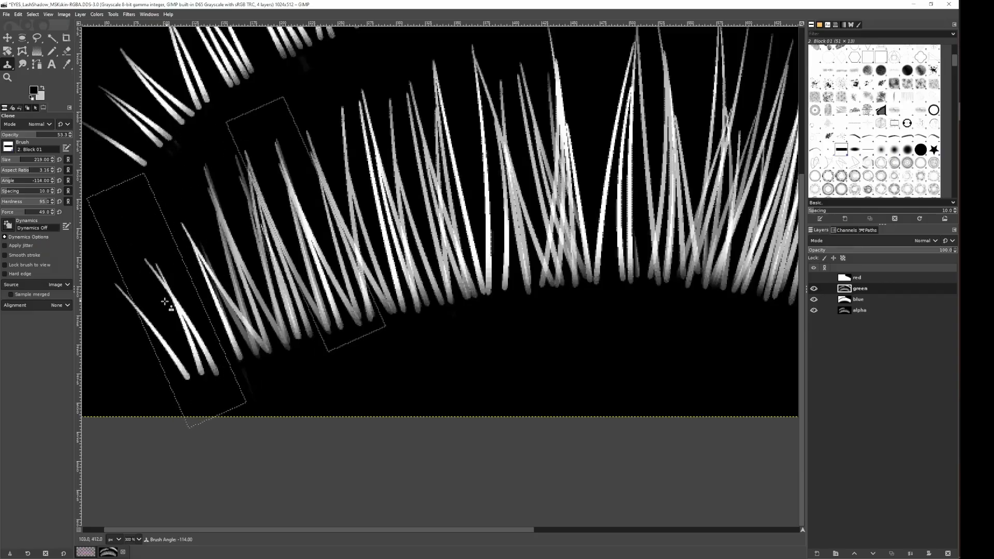
left_click(186, 281)
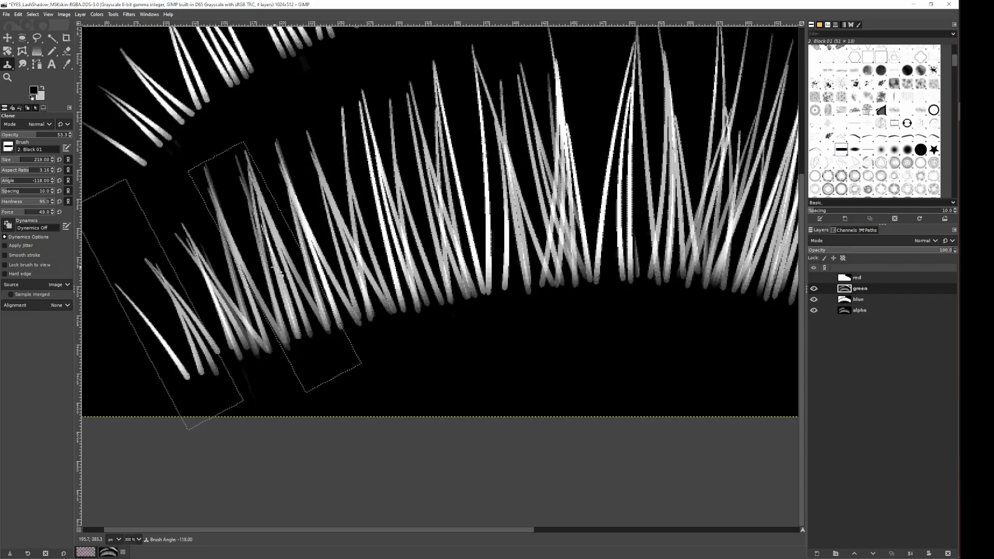
Rotate the clone brush to -93 and clone the lower row's central lash cluster slightly to its left.
key("1")
scroll(390, 288, "up", 3)
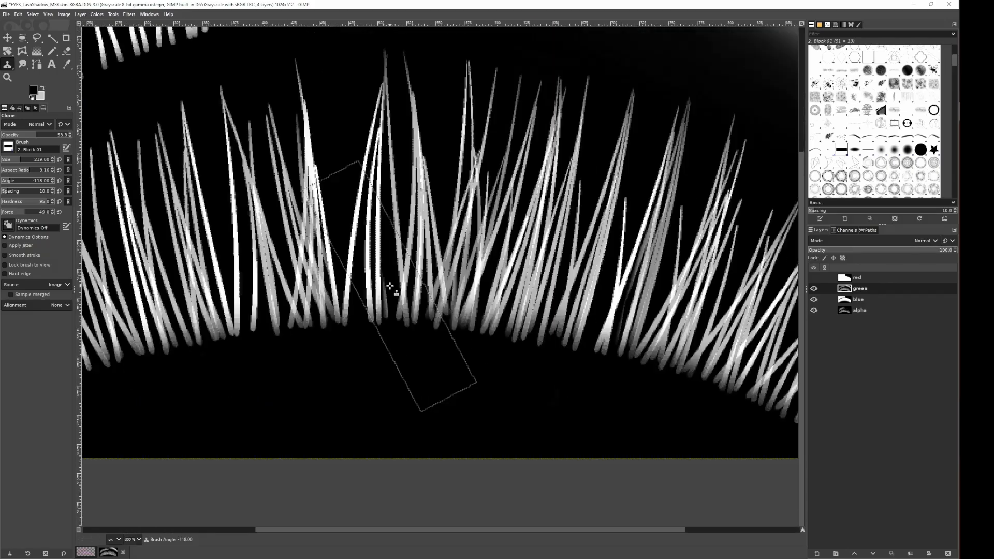
scroll(383, 241, "up", 20)
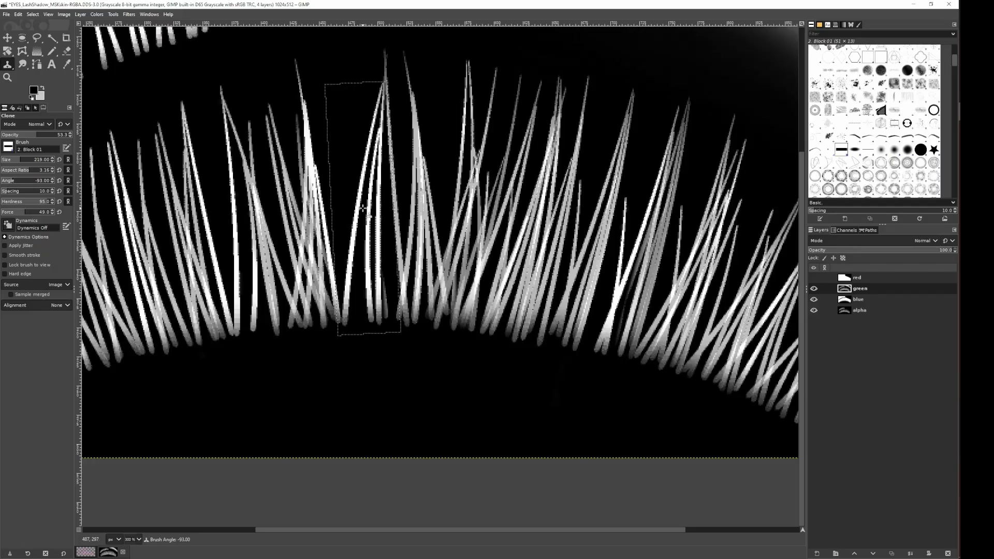
left_click(345, 192)
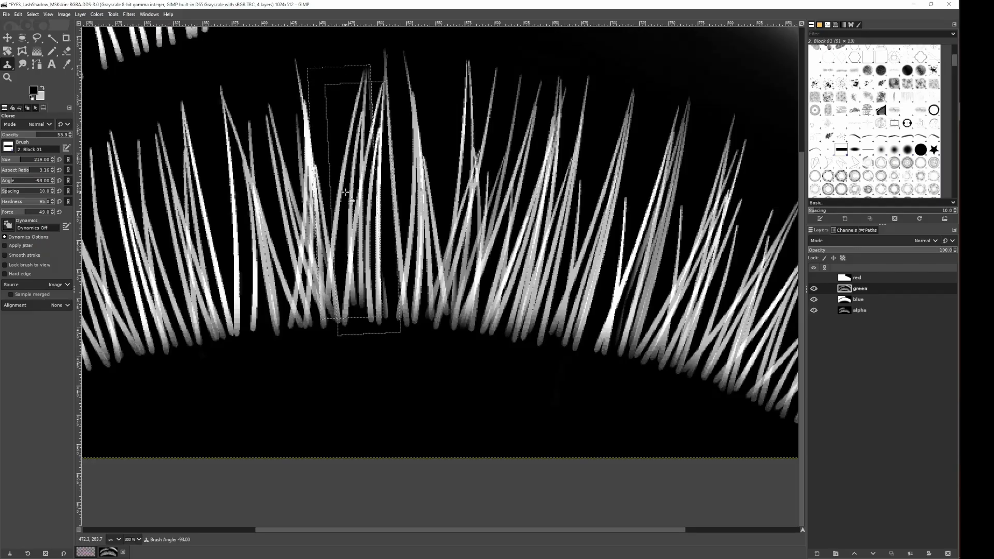
Choose a thin single-hair brush from the fiber_and_fur brush set.
scroll(858, 128, "down", 5)
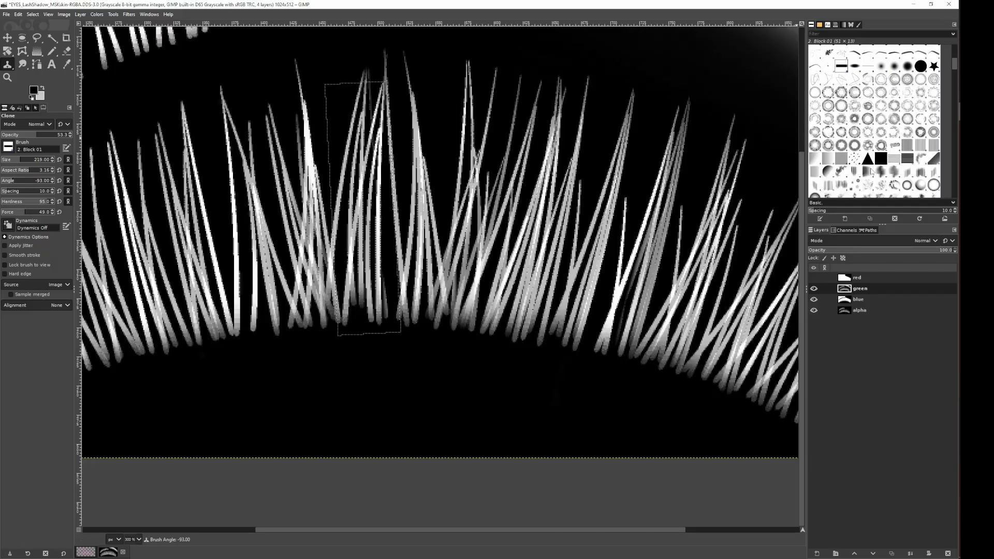
scroll(890, 168, "down", 5)
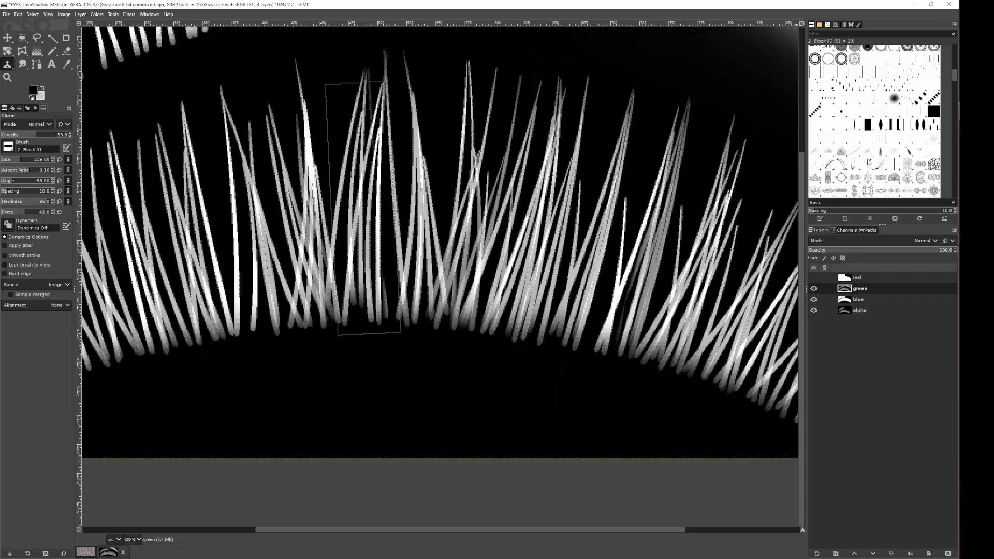
scroll(868, 162, "down", 6)
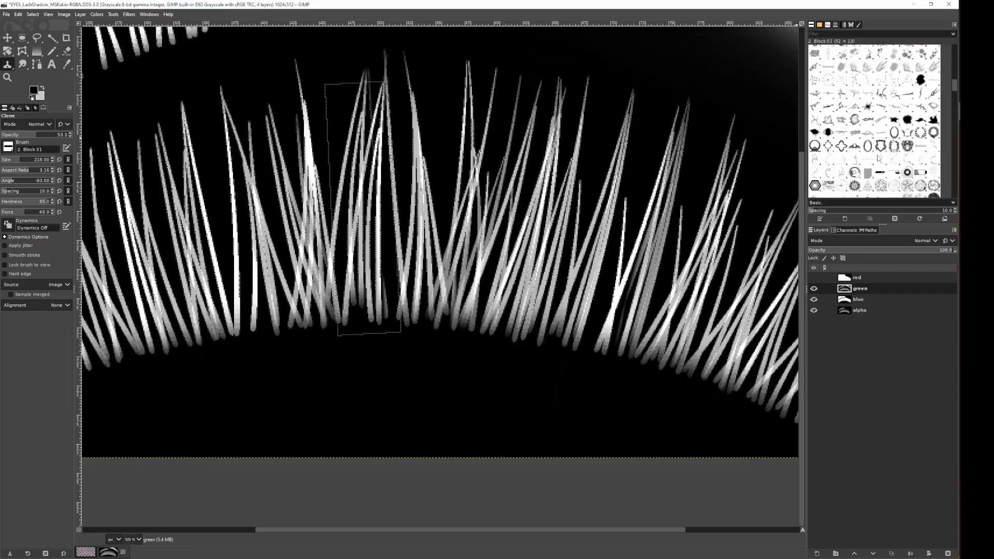
scroll(878, 157, "down", 5)
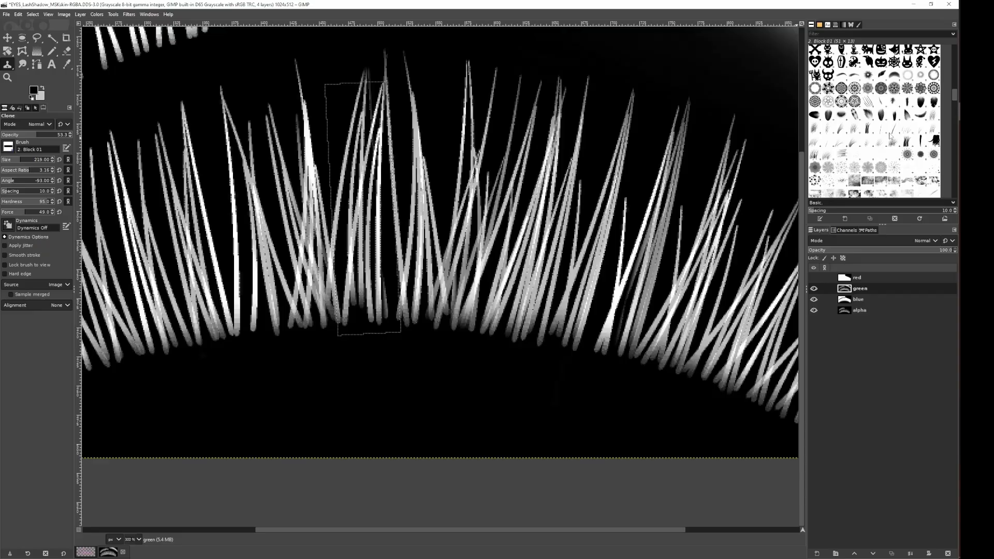
left_click(893, 131)
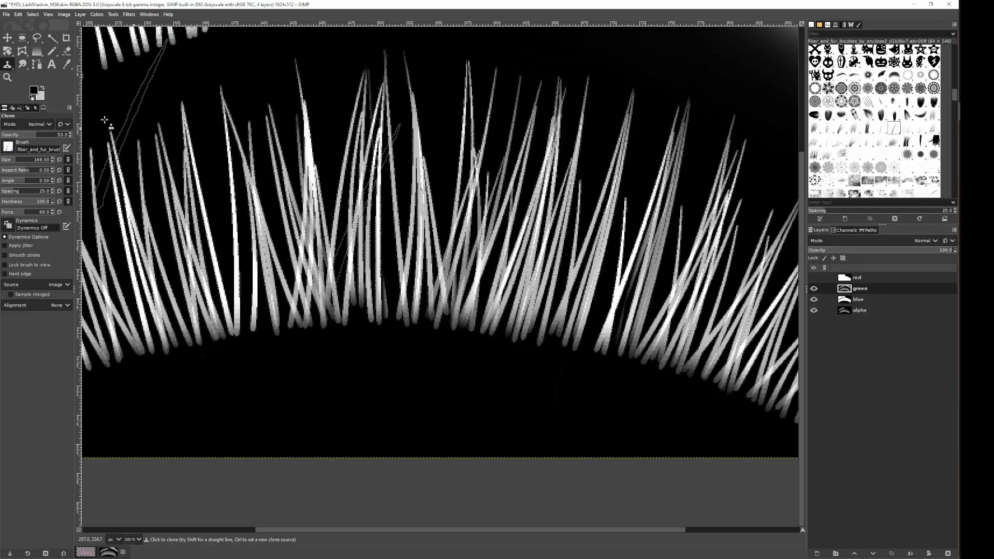
Swap in the light grey foreground colour and brighten it to dedede.
left_click(35, 93)
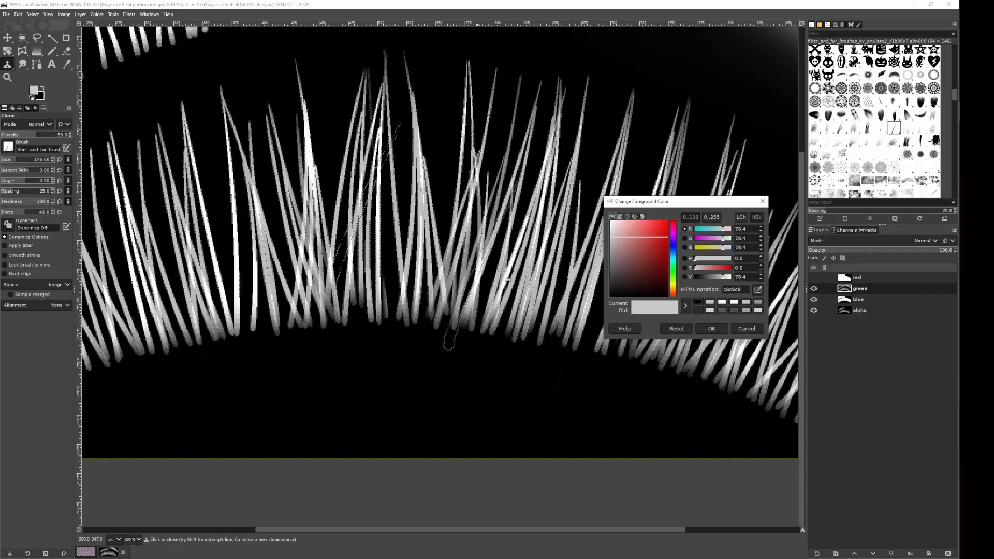
left_click(727, 279)
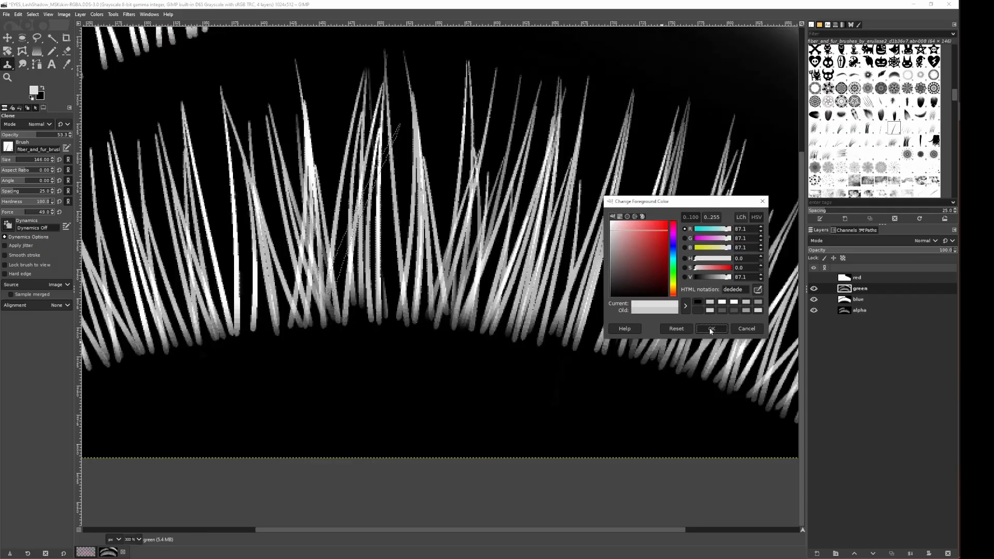
left_click(711, 329)
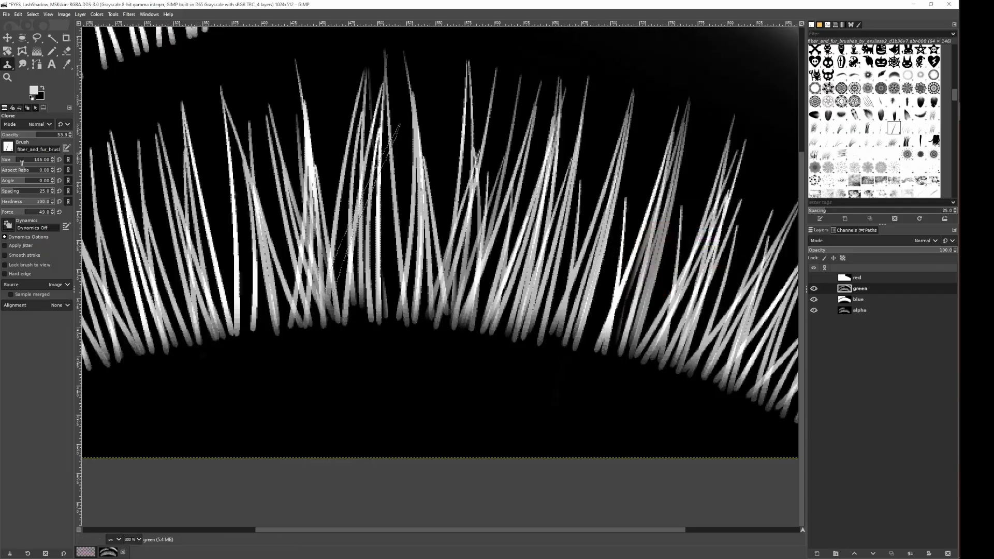
Set the fiber_and_fur brush to size 210, switch to the Pencil tool, and rotate the brush to -21.
left_click(21, 162)
scroll(403, 212, "down", 5)
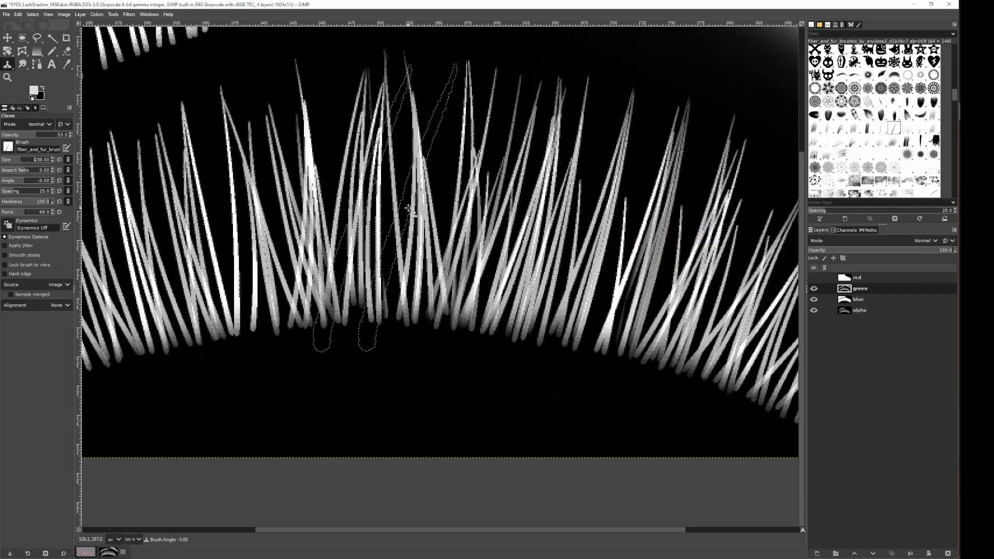
scroll(409, 208, "down", 1)
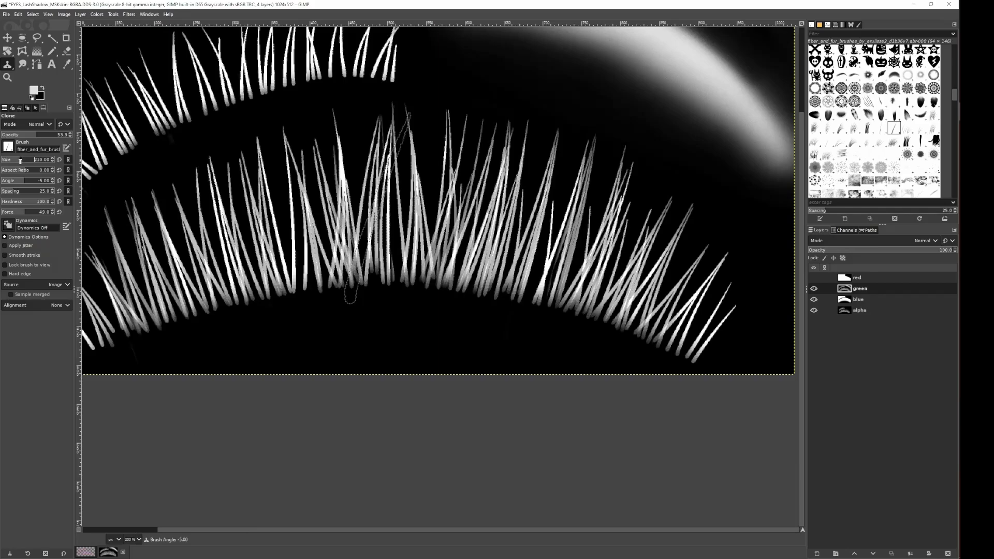
scroll(550, 214, "down", 4)
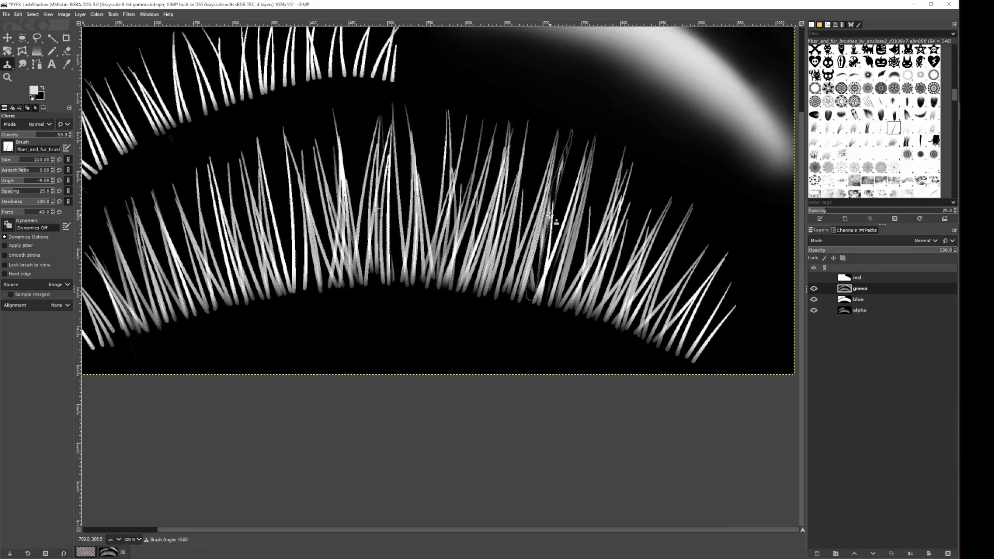
left_click(49, 53)
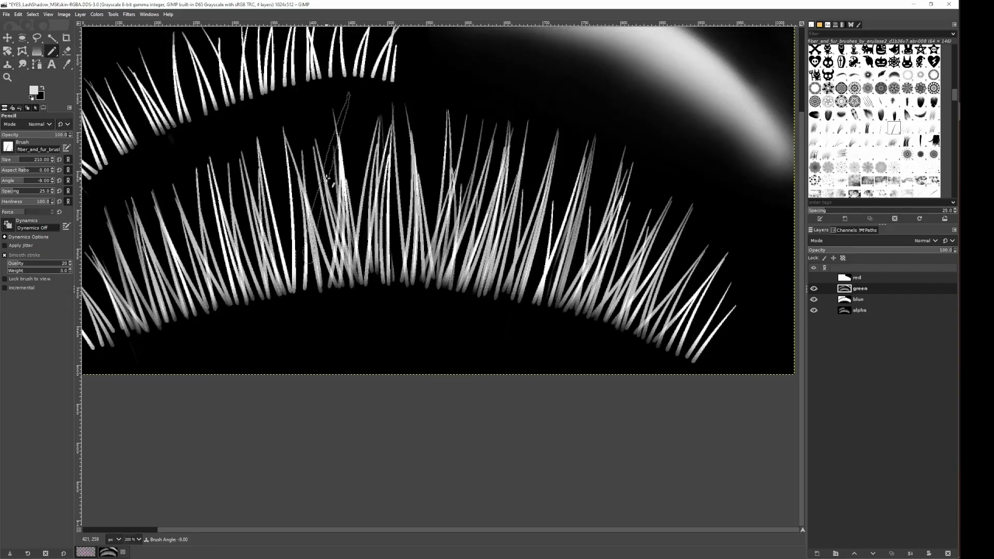
scroll(326, 177, "down", 12)
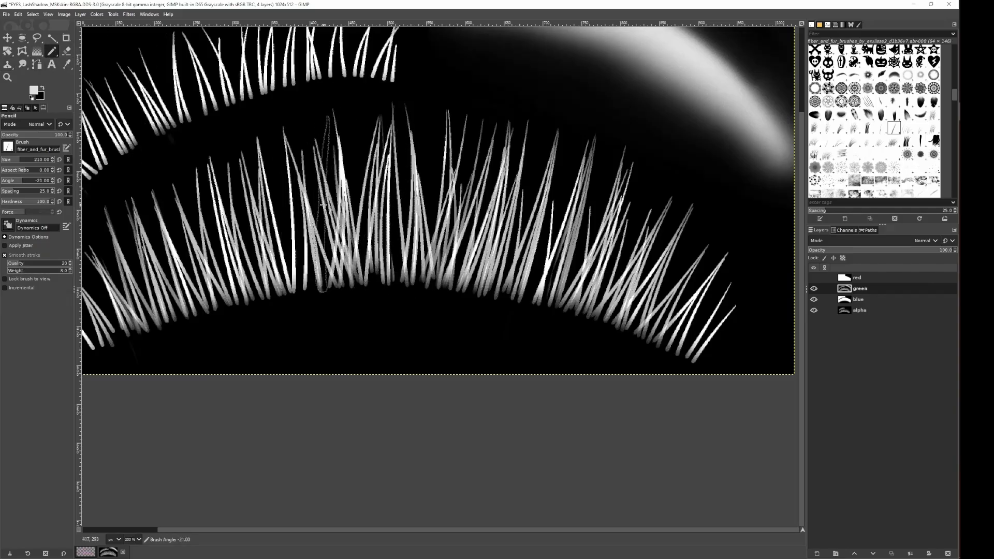
Rotate the brush to -20 and try a Pencil lash in the gap at the lower row's centre.
scroll(403, 194, "up", 1)
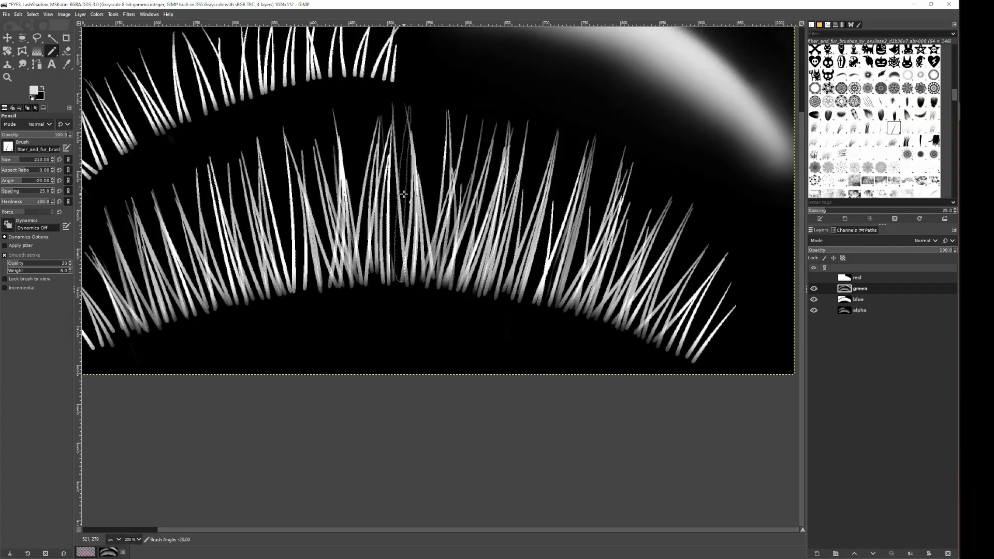
left_click(403, 194)
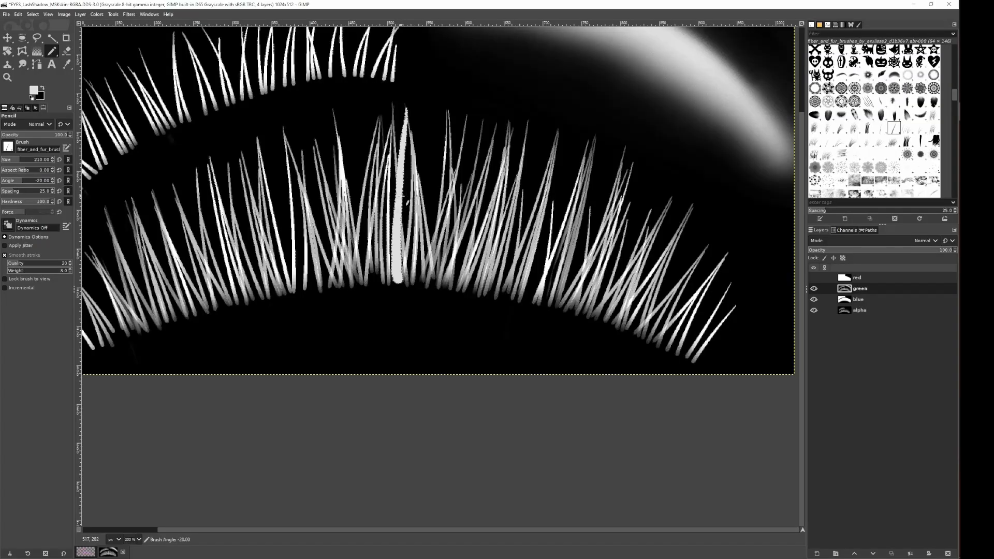
key("ctrl+z")
Switch the painting tool to the Airbrush for a softer fur-brush lash.
left_click(50, 53)
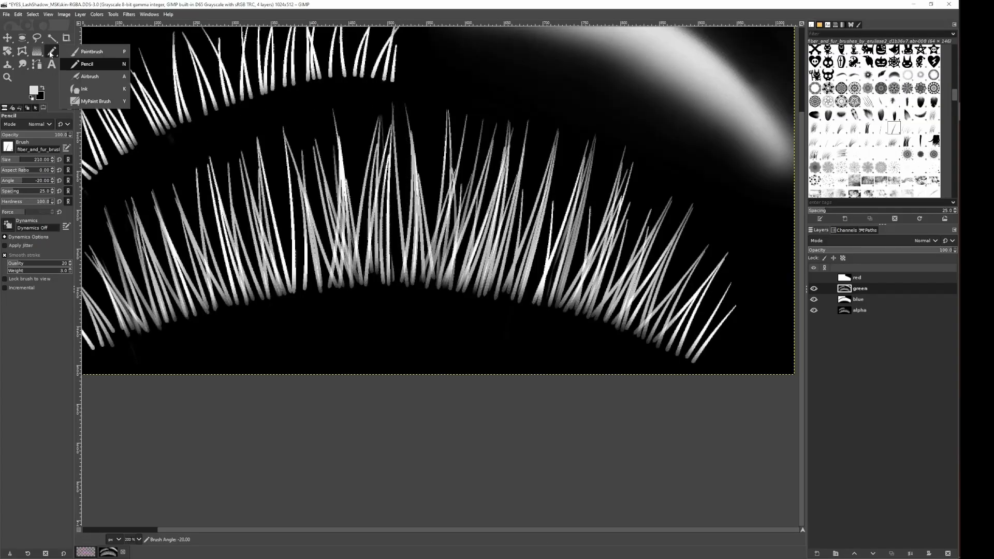
left_click(89, 52)
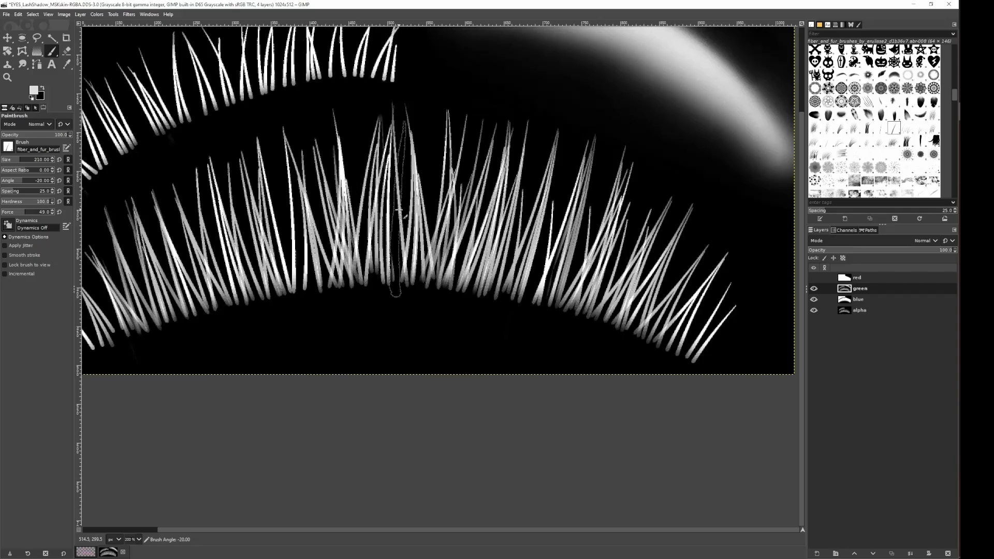
left_click(50, 54)
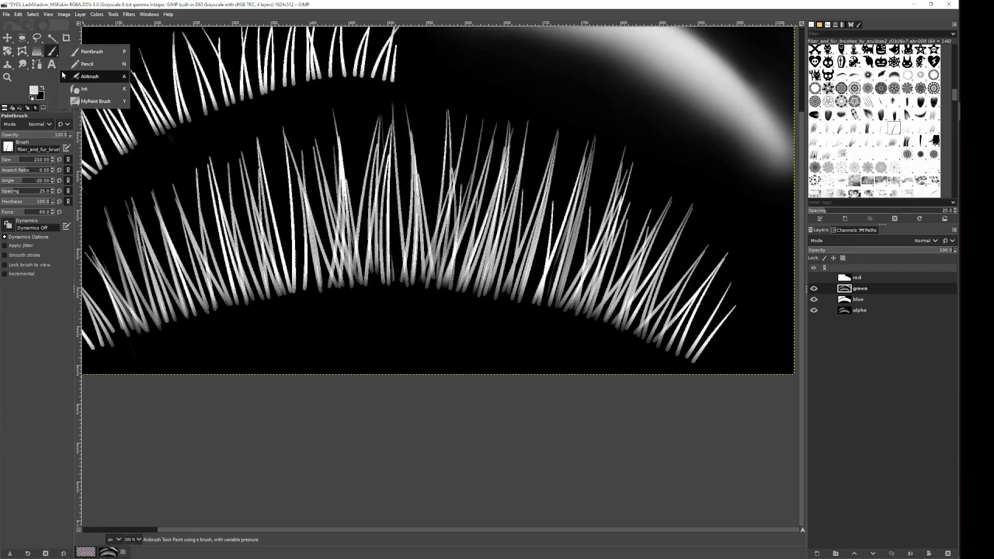
left_click(89, 77)
Reduce the brush size and airbrush lashes across the lower row's right half, including one at angle -1 and one at -25.
scroll(531, 200, "up", 2)
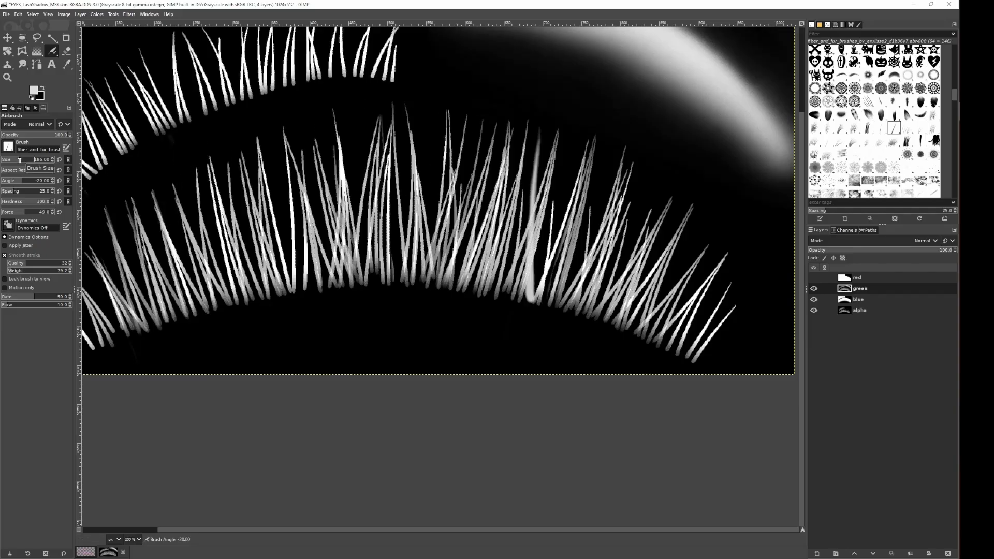
left_click(587, 226)
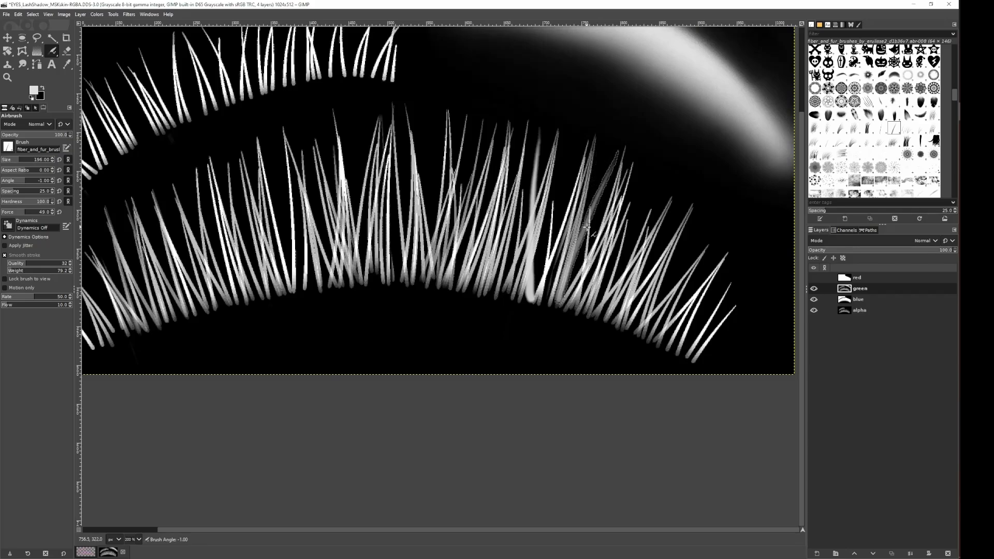
scroll(427, 206, "down", 12)
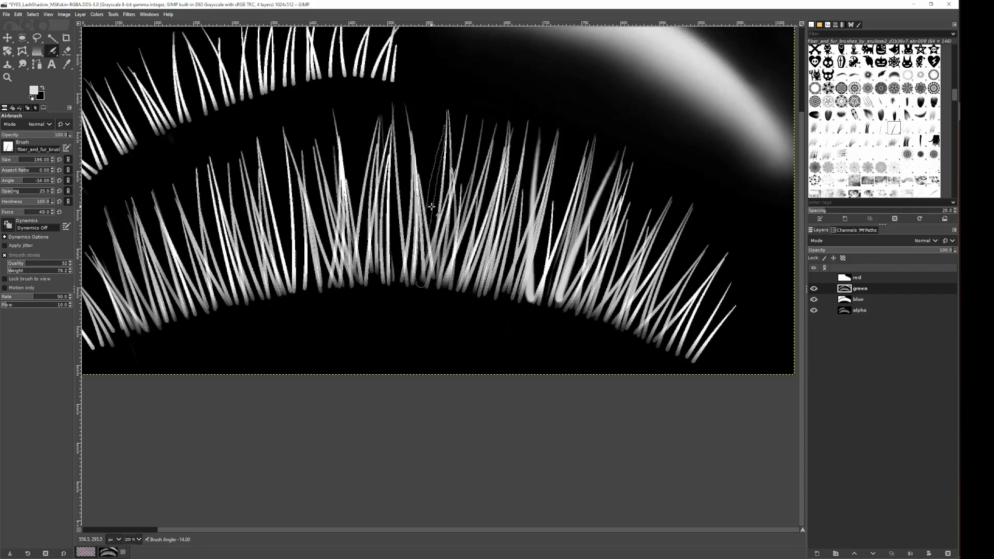
scroll(437, 206, "down", 8)
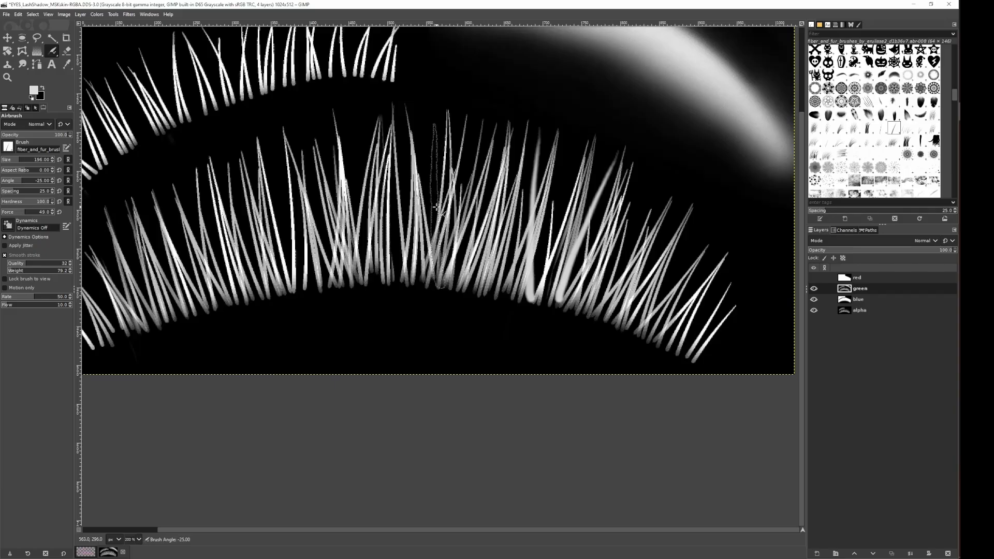
left_click(435, 206)
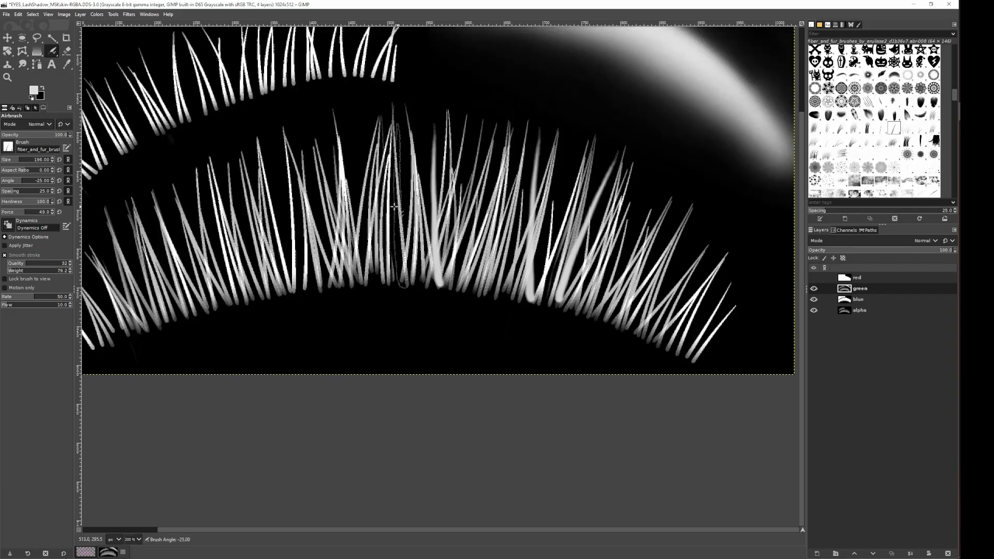
Airbrush two lashes left of the lower row's centre with the brush rotated to -28 and -29.
scroll(359, 202, "down", 3)
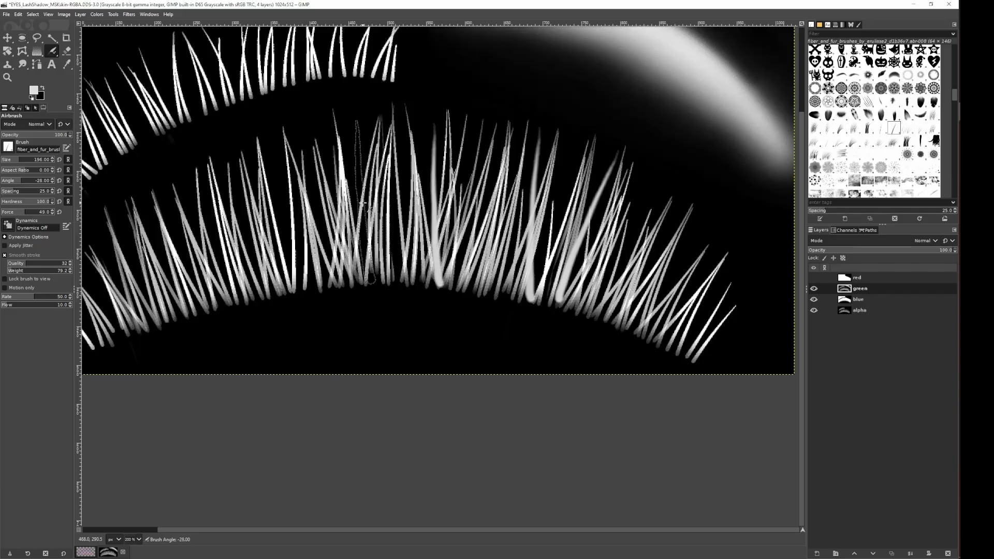
left_click_drag(363, 204, 366, 201)
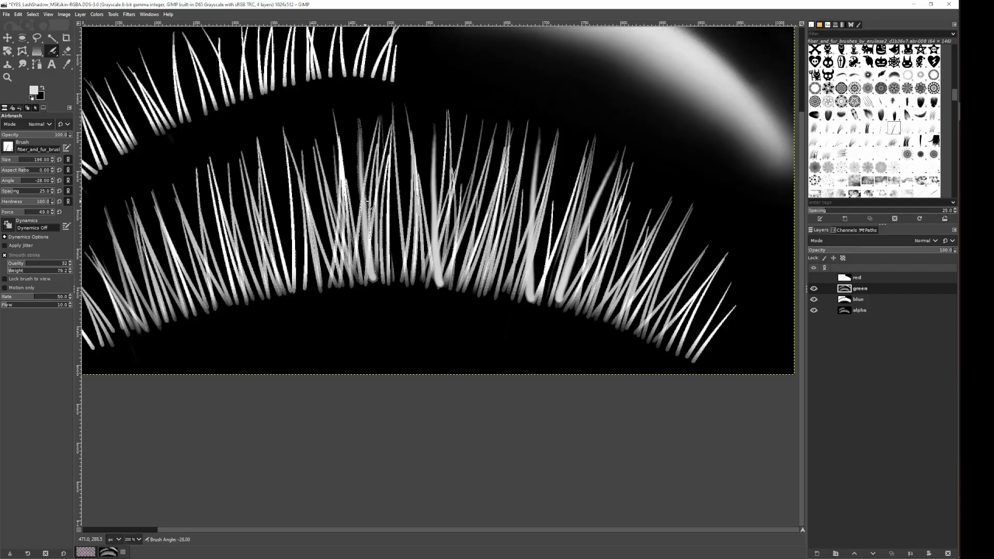
scroll(285, 210, "down", 4)
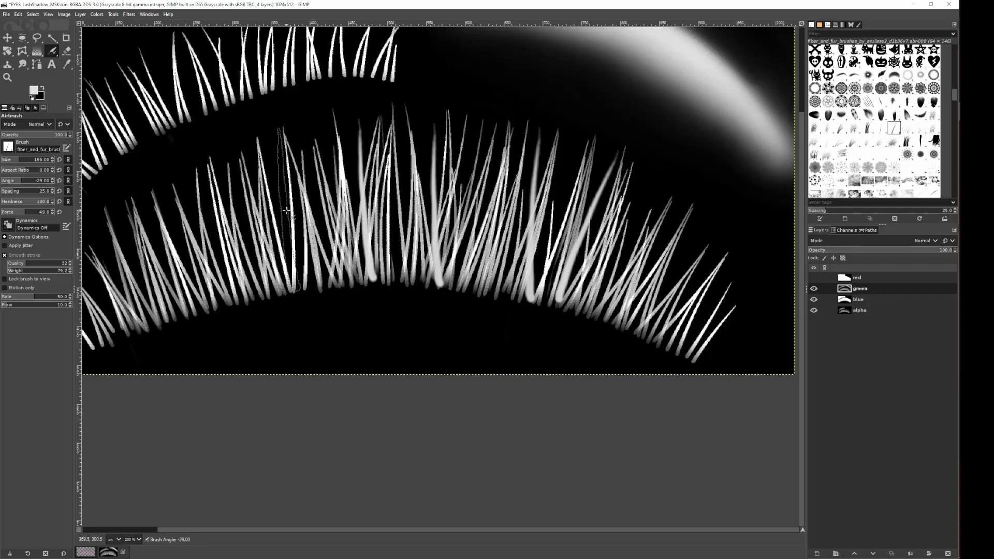
left_click_drag(286, 210, 357, 205)
Rotate the brush to -10 and airbrush a slanted lash into the gap at the lower row's centre.
scroll(422, 194, "up", 10)
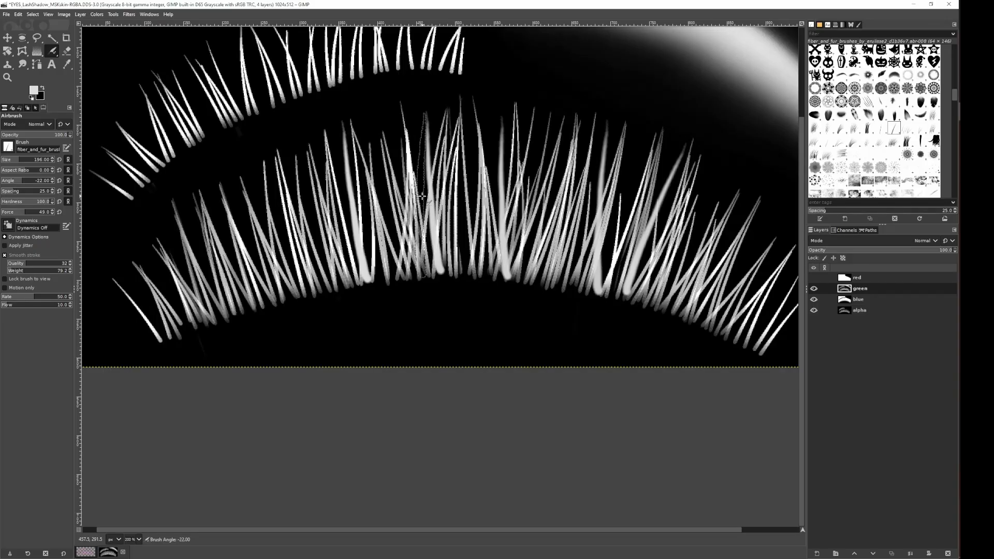
scroll(460, 209, "up", 9)
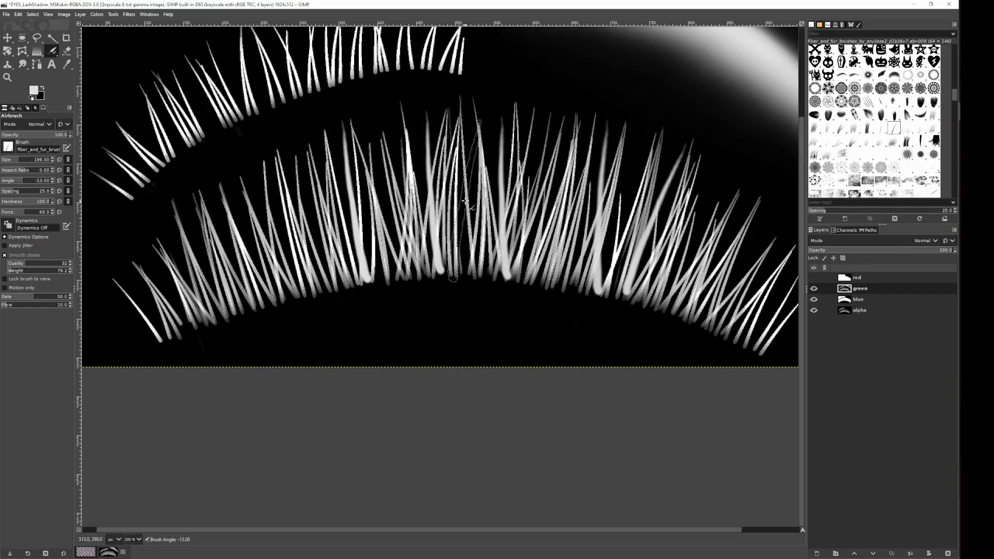
scroll(465, 198, "up", 3)
left_click_drag(465, 197, 466, 198)
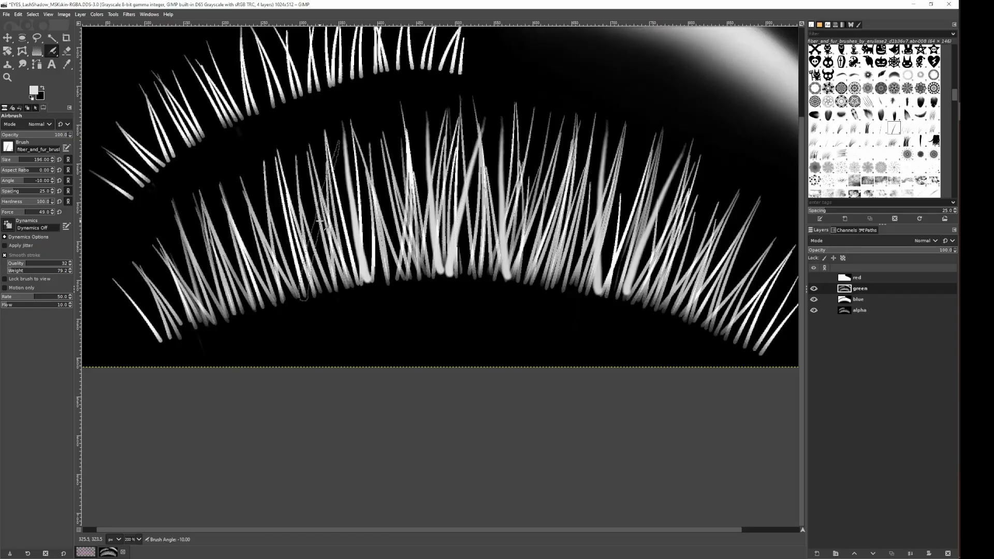
Rotate the brush to -25 and airbrush a lash beside the thick slanted one in the lower row's right half.
scroll(241, 224, "down", 14)
scroll(241, 225, "down", 19)
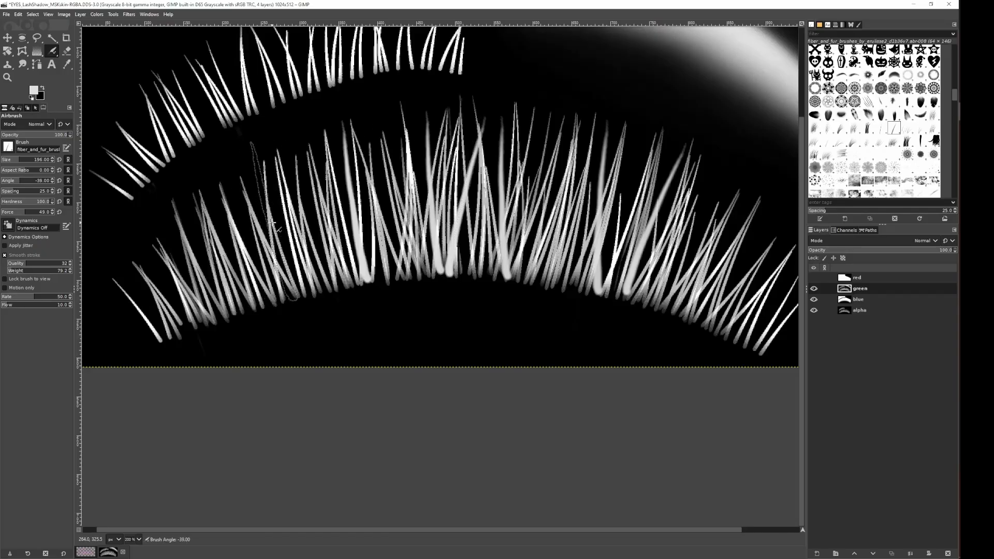
scroll(411, 209, "up", 1)
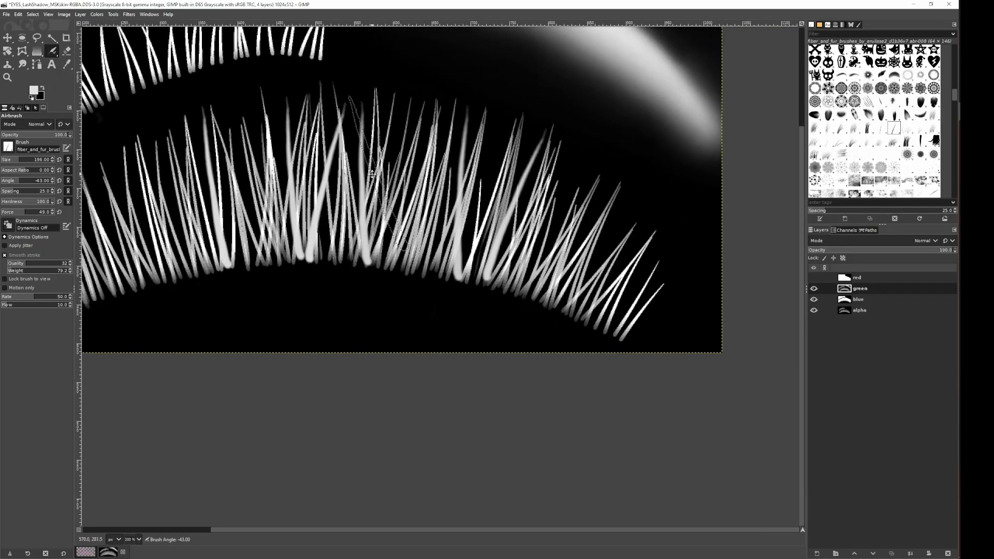
scroll(502, 202, "up", 1)
scroll(502, 202, "up", 16)
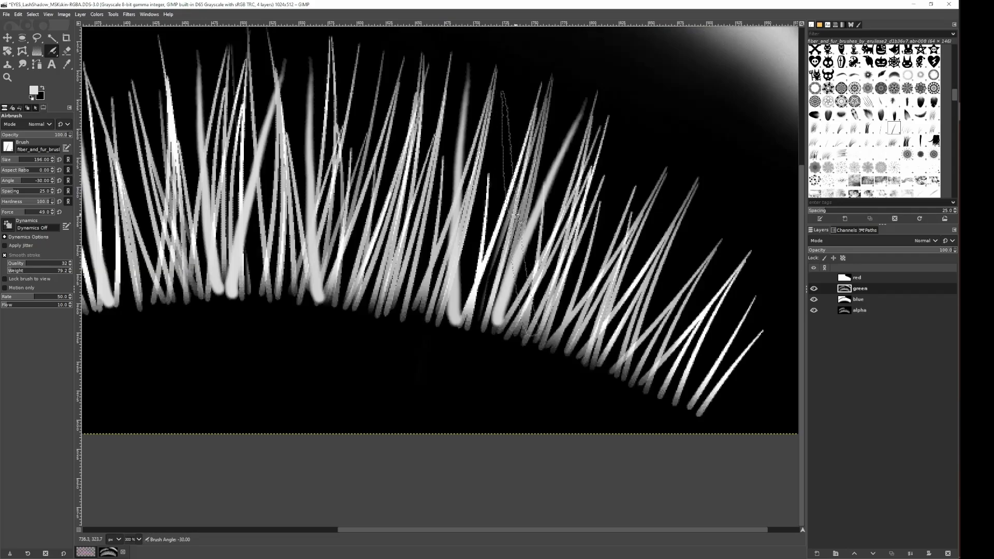
scroll(509, 213, "up", 2)
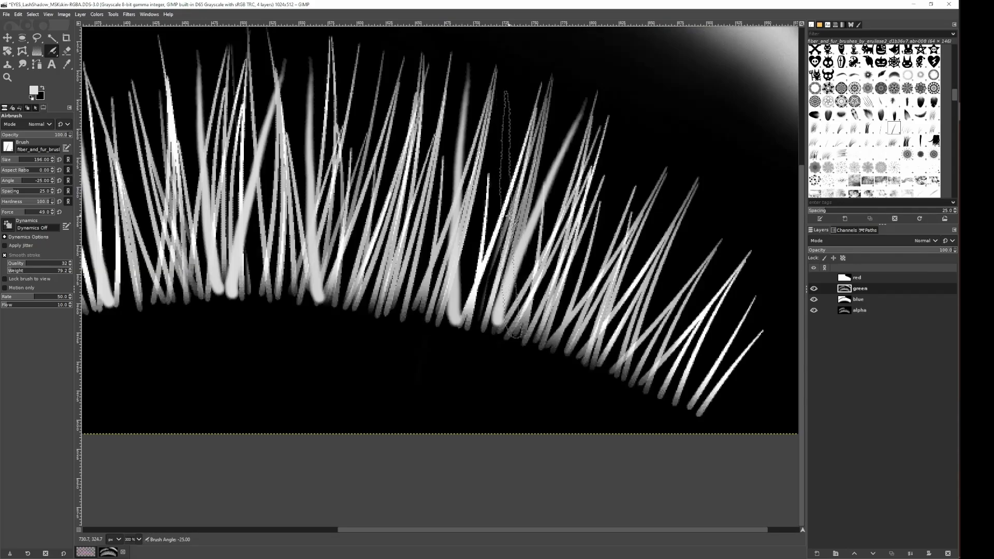
left_click(502, 213)
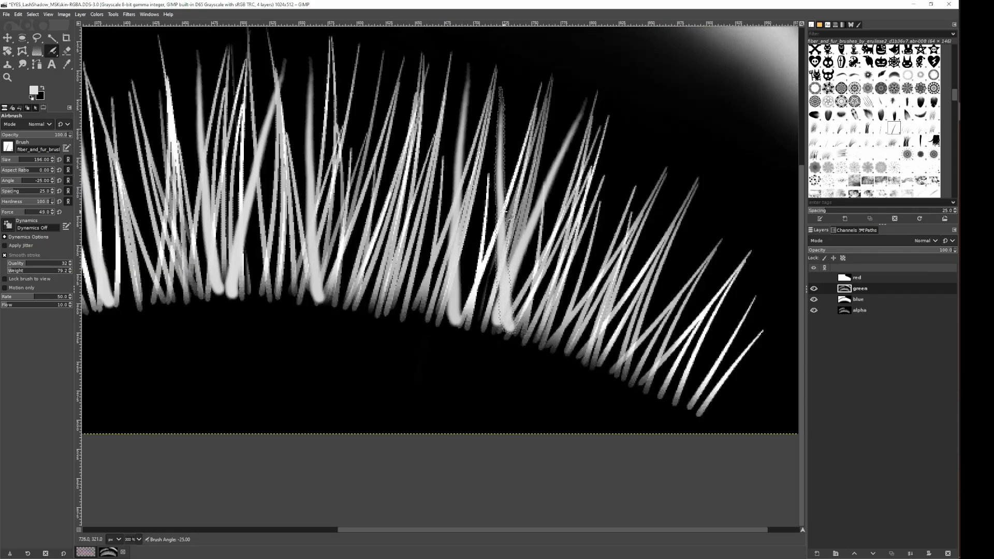
Reduce the brush to size 139, rotate it to -40, and airbrush shorter lashes in the lower row's left half.
scroll(294, 171, "up", 2)
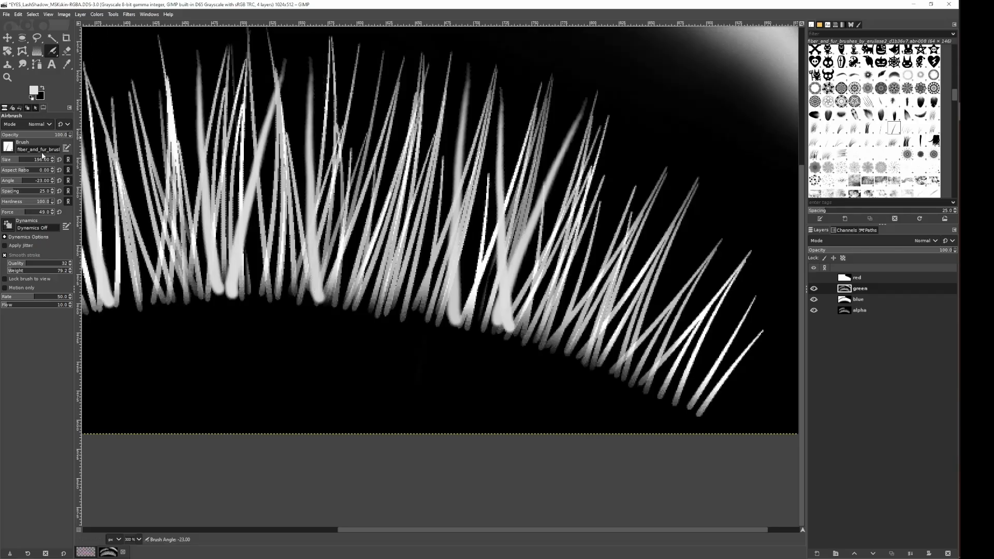
left_click_drag(104, 171, 450, 146)
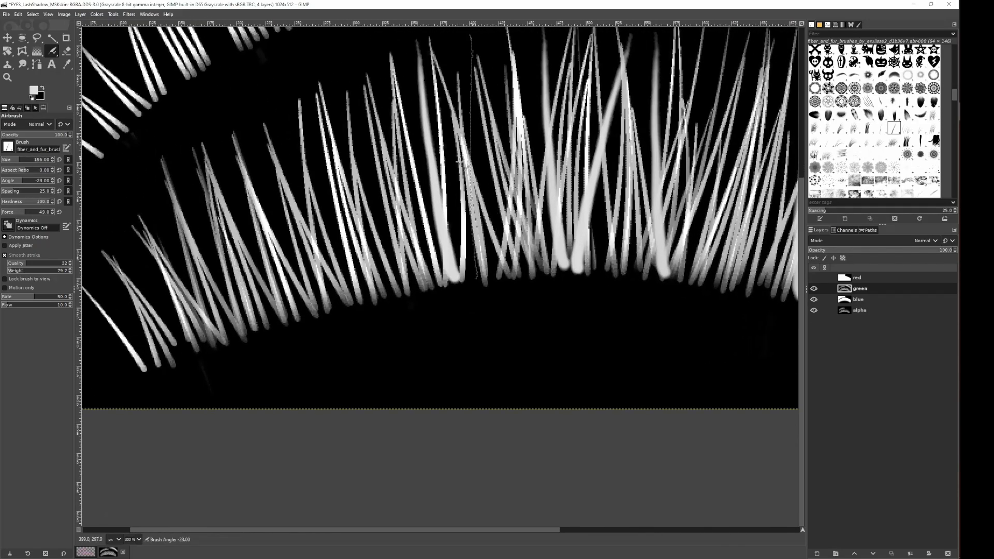
scroll(397, 184, "down", 7)
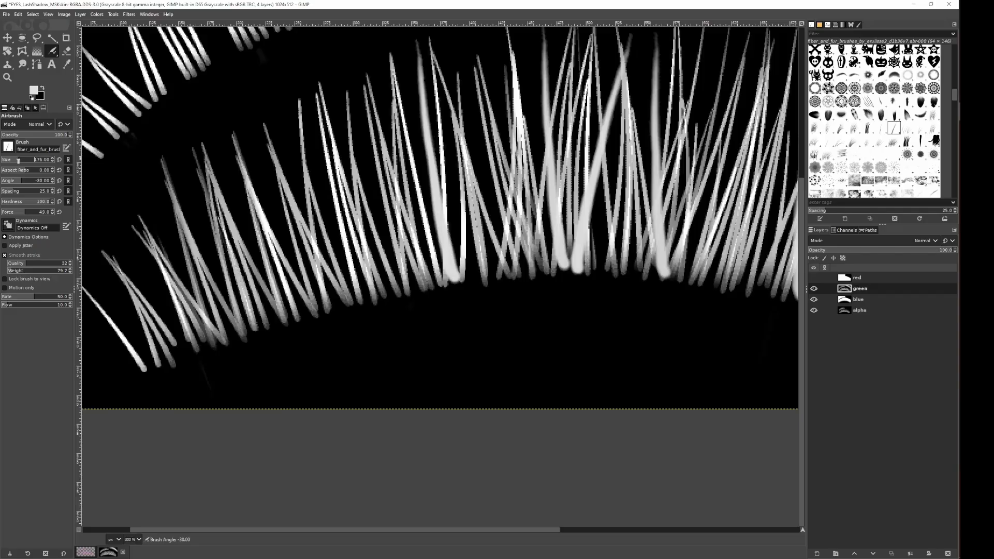
scroll(375, 207, "down", 10)
left_click(16, 162)
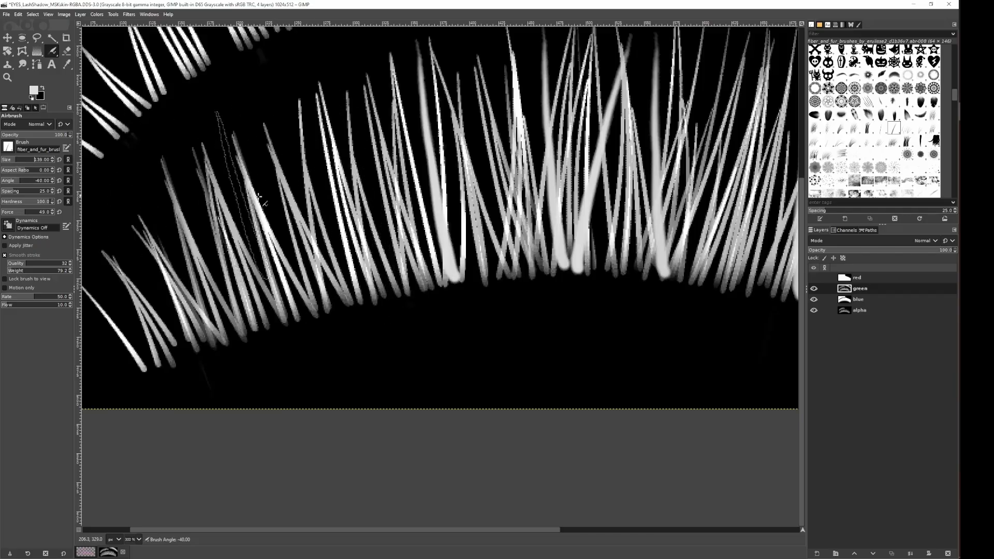
left_click(377, 209)
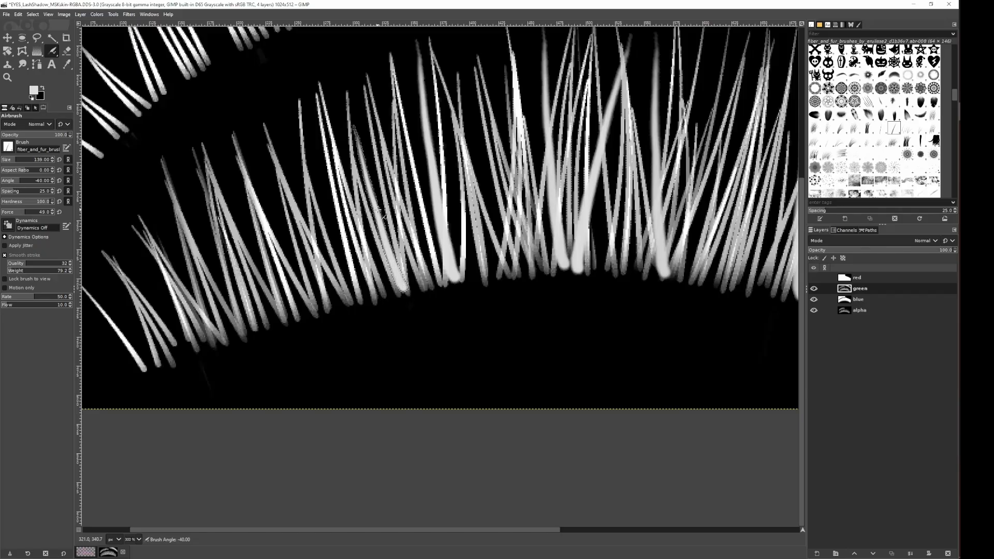
left_click(333, 222)
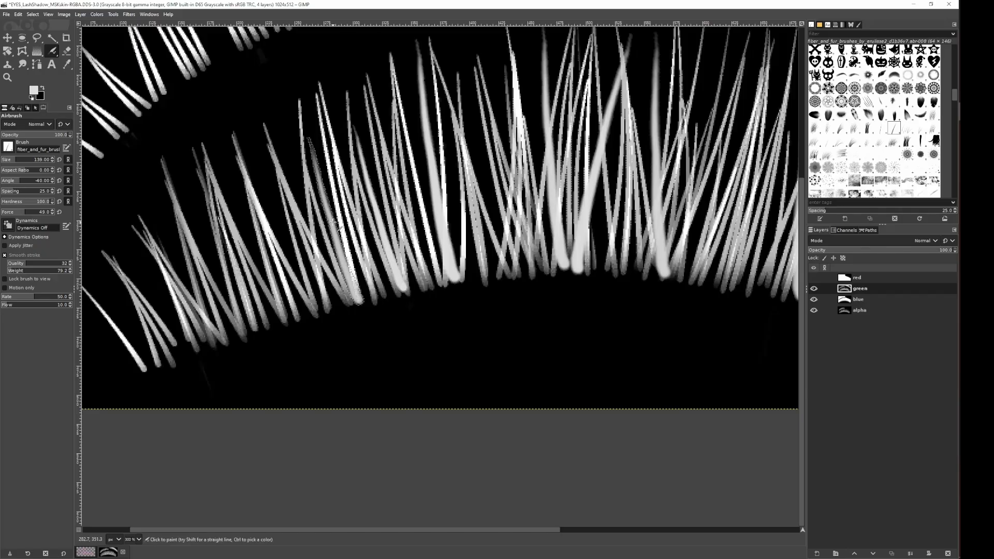
Airbrush two crossing lashes in the lower row's left half, one at angle -21 and one at size 183 and angle -11.
scroll(334, 221, "up", 19)
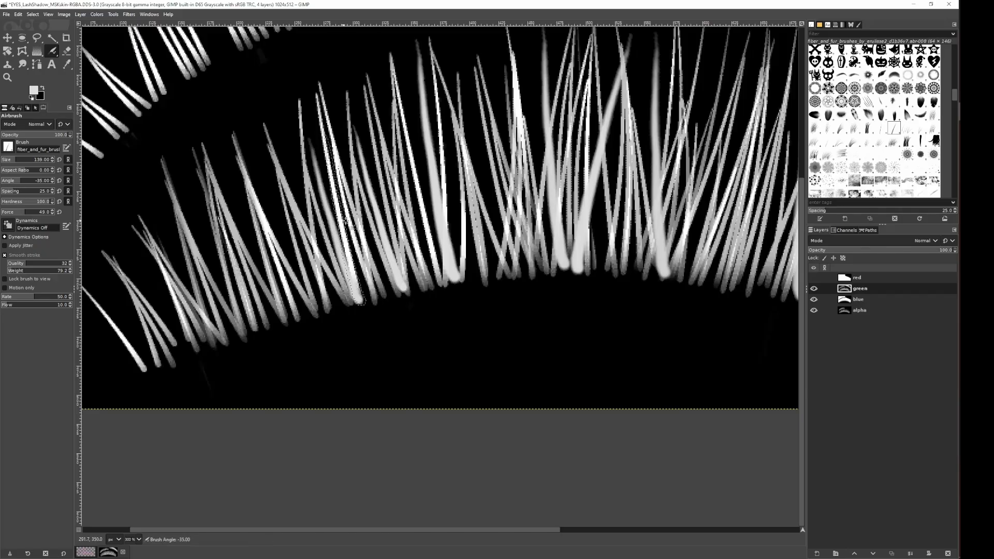
left_click(363, 220)
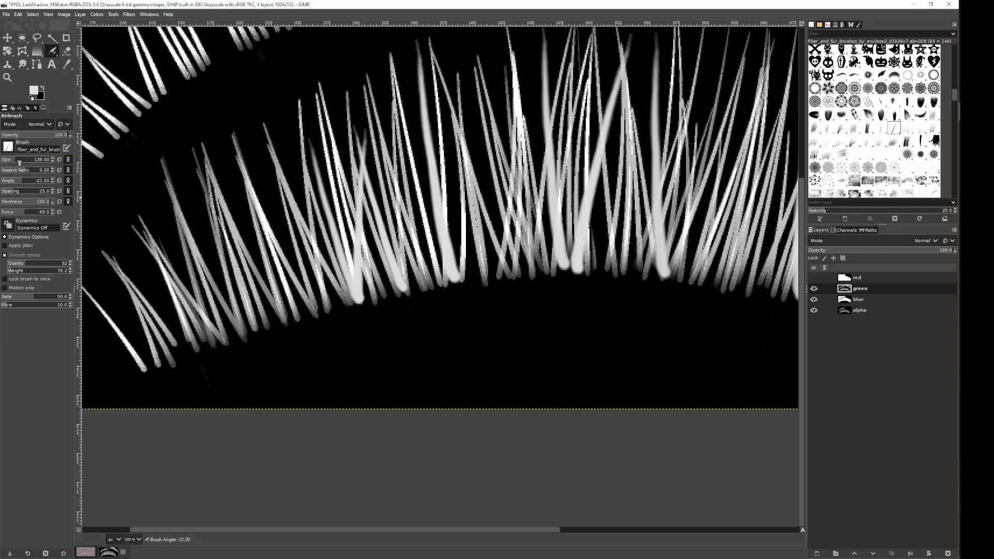
scroll(469, 181, "up", 7)
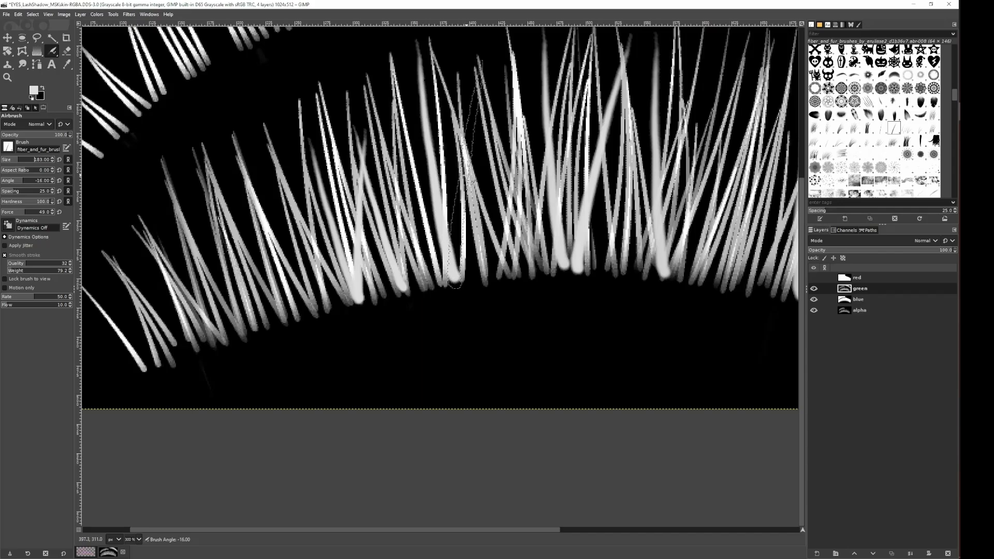
scroll(472, 181, "up", 3)
left_click(473, 180)
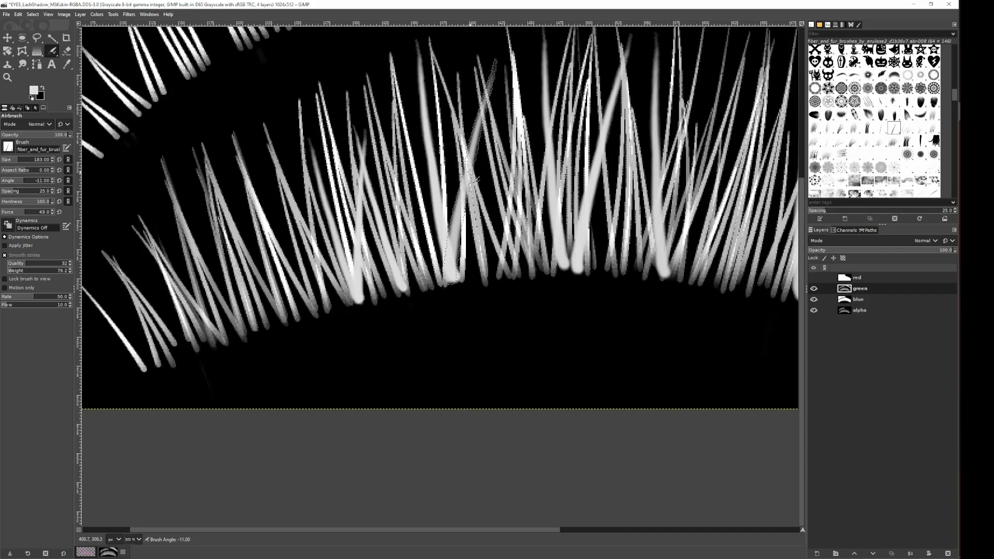
Rotate the brush to -22 and airbrush an upright lash just right of the lower row's centre.
scroll(474, 179, "down", 2)
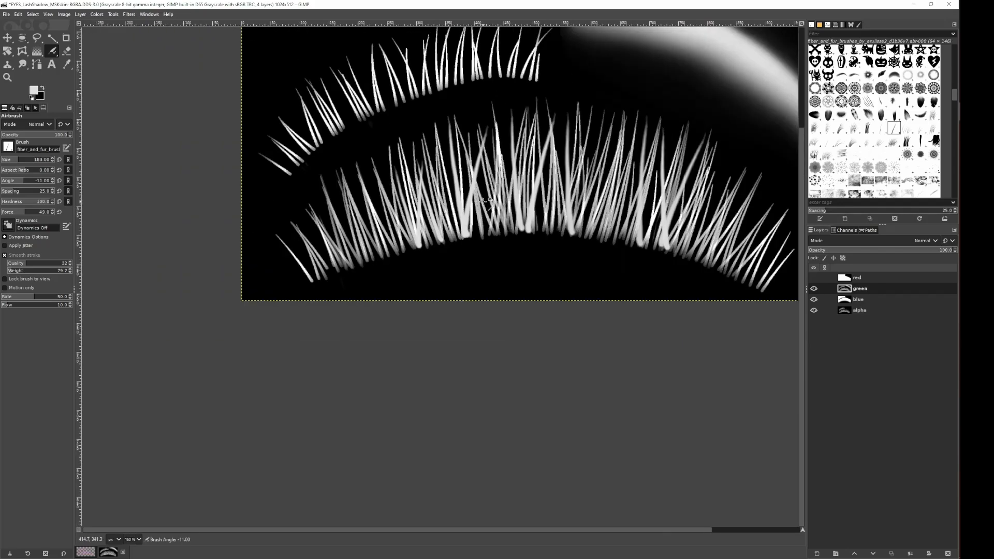
left_click_drag(591, 202, 407, 222)
scroll(436, 199, "up", 2)
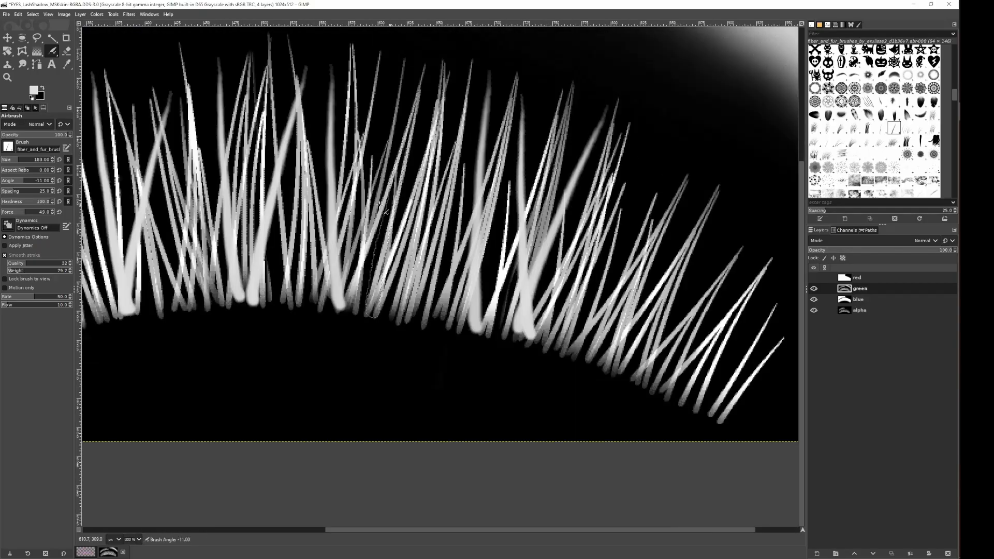
scroll(372, 199, "down", 11)
left_click_drag(373, 199, 374, 200)
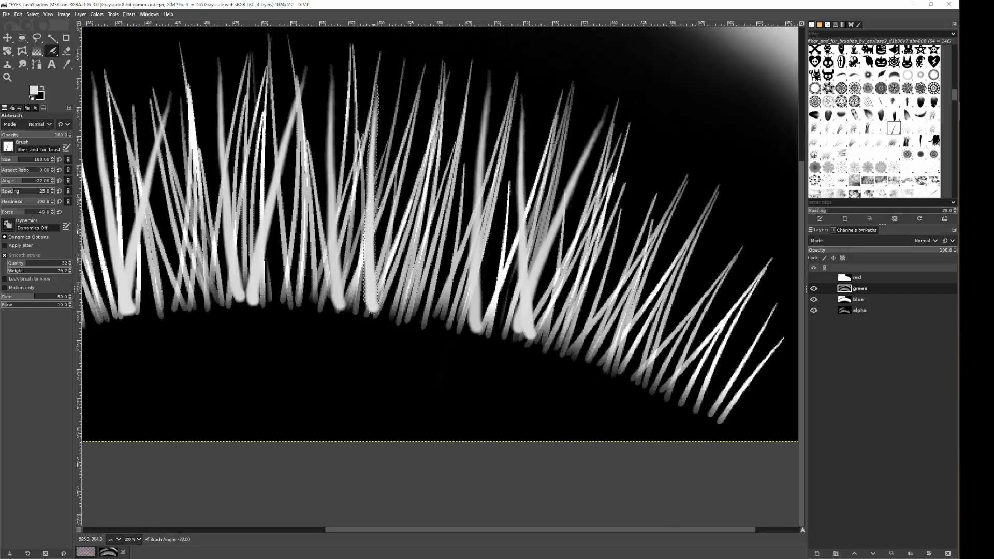
Set the brush to size 203 and angle -17, and airbrush a long lash in the lower row's right half.
scroll(459, 201, "up", 5)
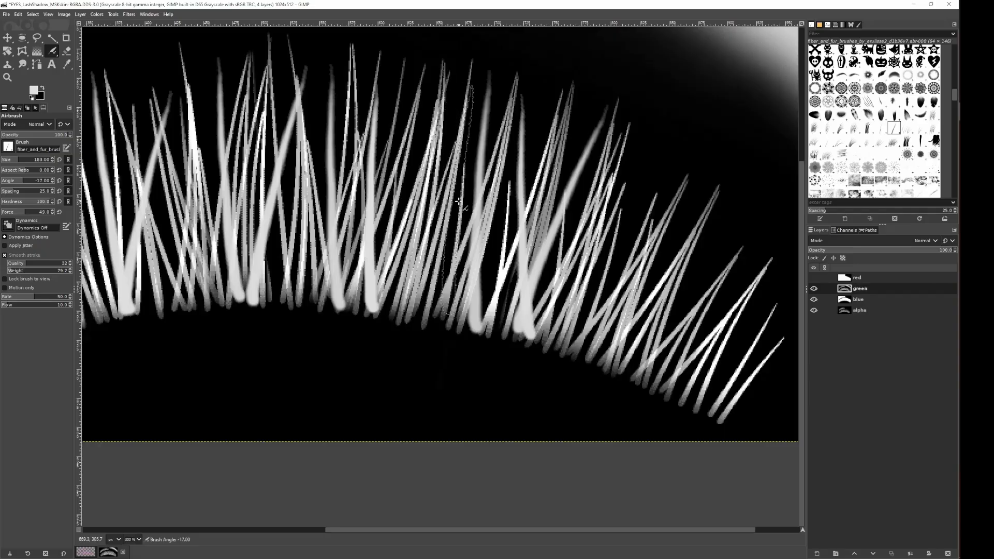
left_click_drag(460, 202, 461, 200)
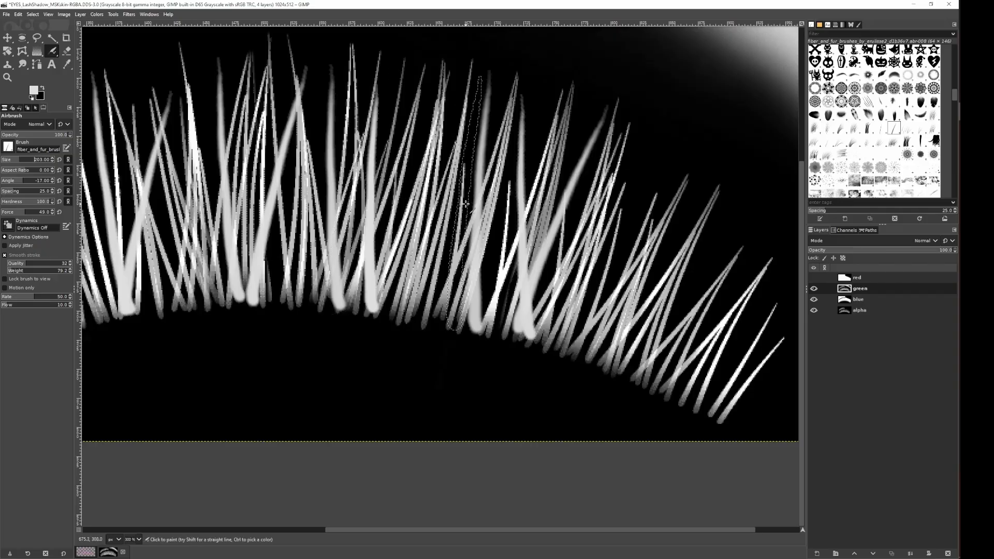
left_click(465, 204)
Reduce the brush to size 139, rotate it to -35, and airbrush a lash in the lower row's left half.
scroll(302, 175, "up", 1)
left_click_drag(325, 181, 605, 171)
left_click_drag(461, 183, 595, 172)
scroll(370, 202, "down", 1)
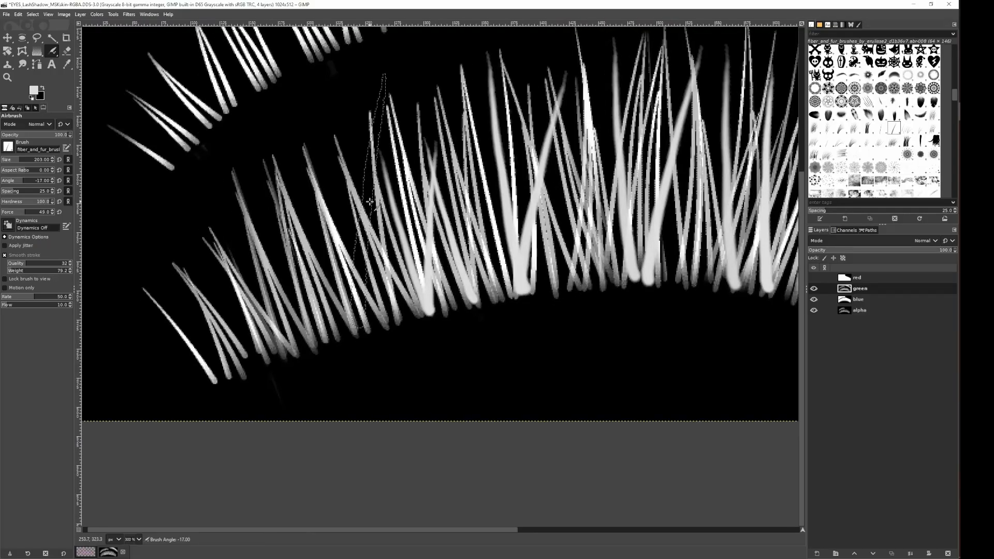
scroll(369, 201, "down", 8)
left_click(15, 160)
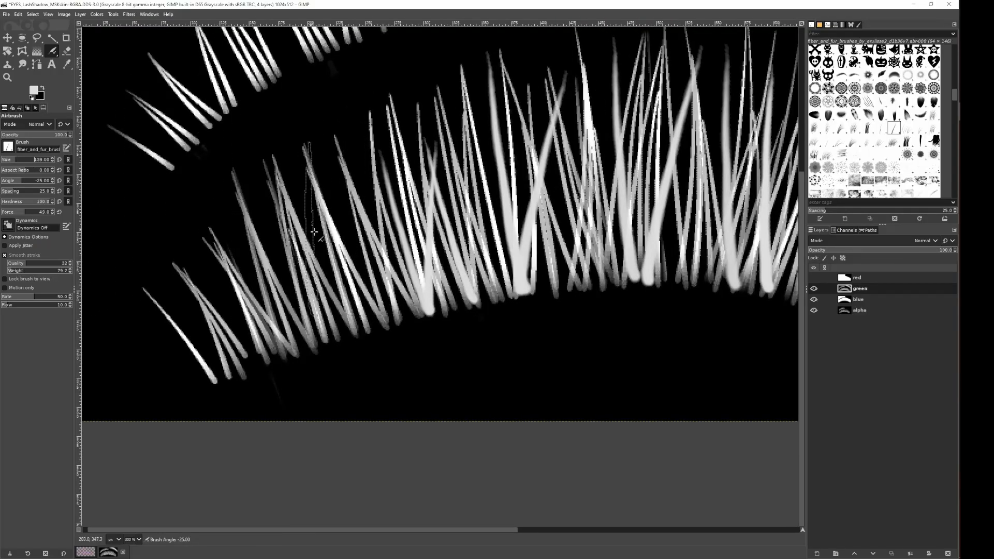
scroll(369, 237, "down", 10)
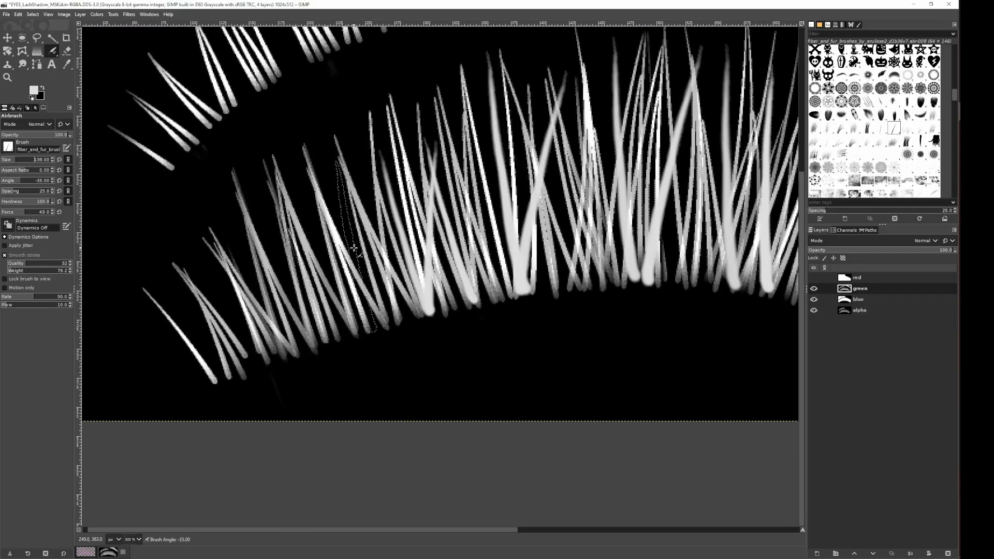
left_click_drag(355, 253, 355, 253)
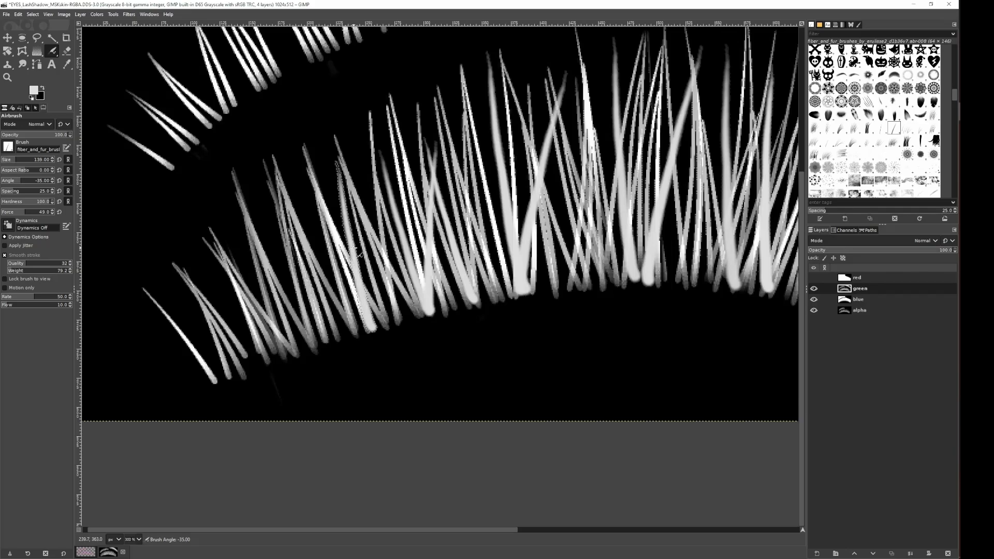
Airbrush more slanted lashes in the lower row's left half at brush angles -48 and -51.
scroll(341, 253, "down", 12)
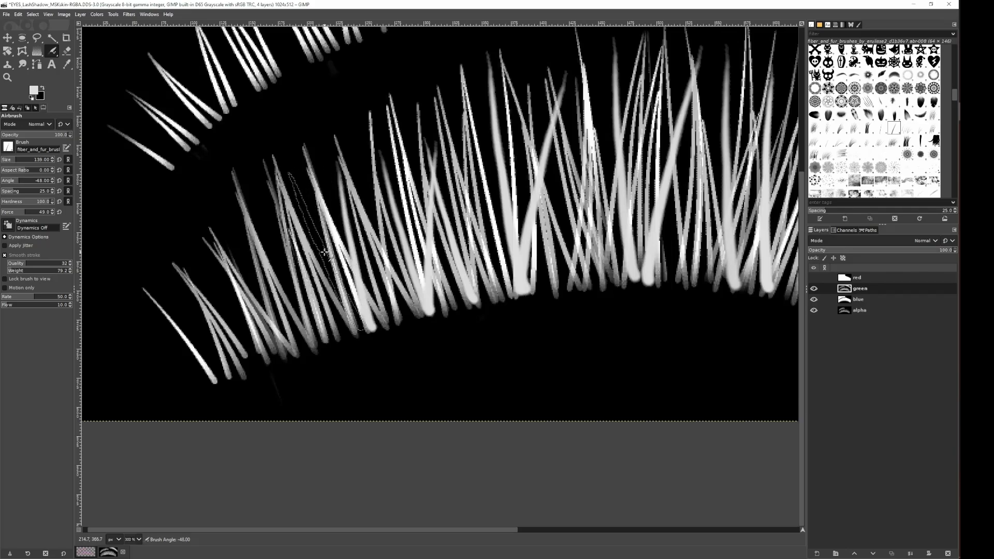
left_click_drag(325, 252, 326, 253)
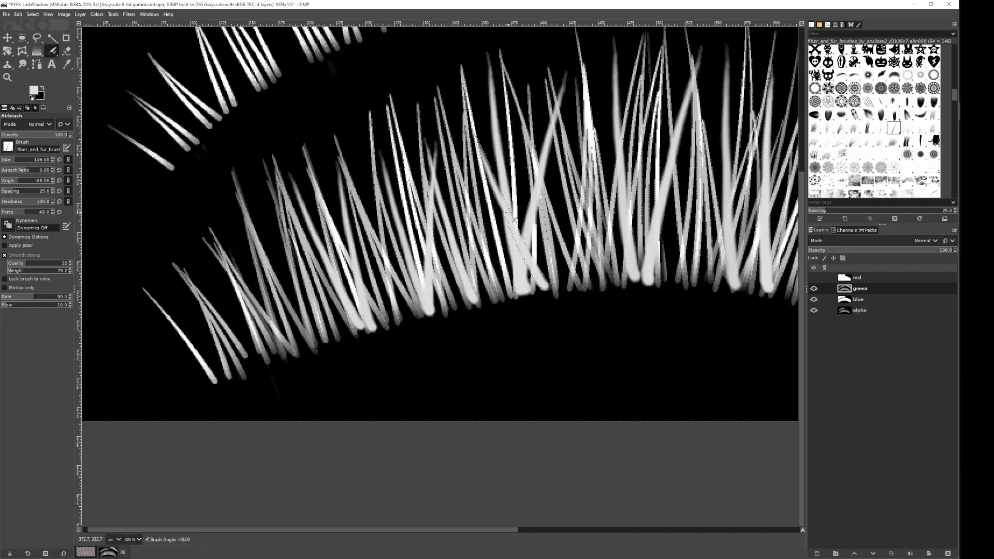
scroll(283, 267, "down", 3)
left_click_drag(290, 268, 290, 268)
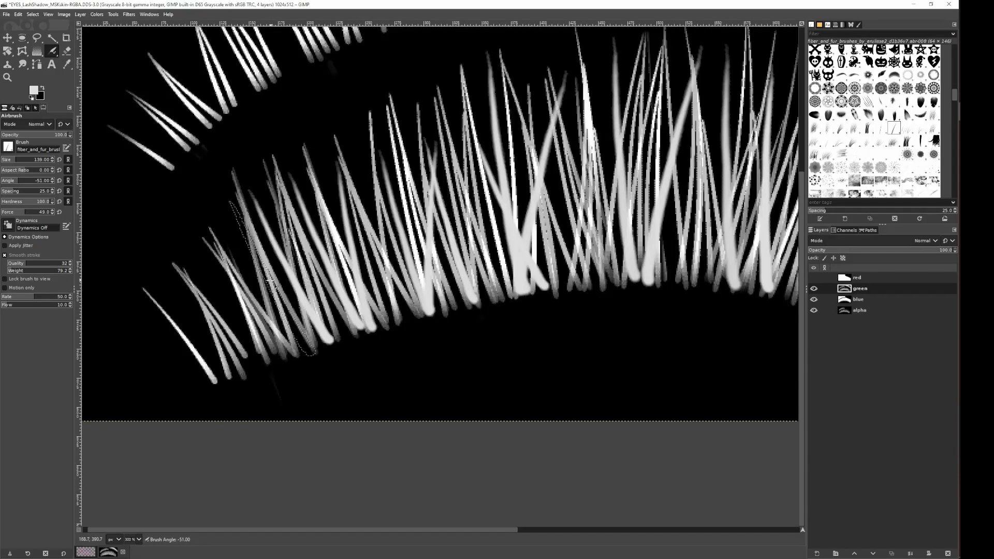
Rotate the brush to -17 and airbrush a lash right of the crossing thick lashes in the lower row's right half.
scroll(270, 281, "down", 3)
left_click_drag(589, 213, 266, 219)
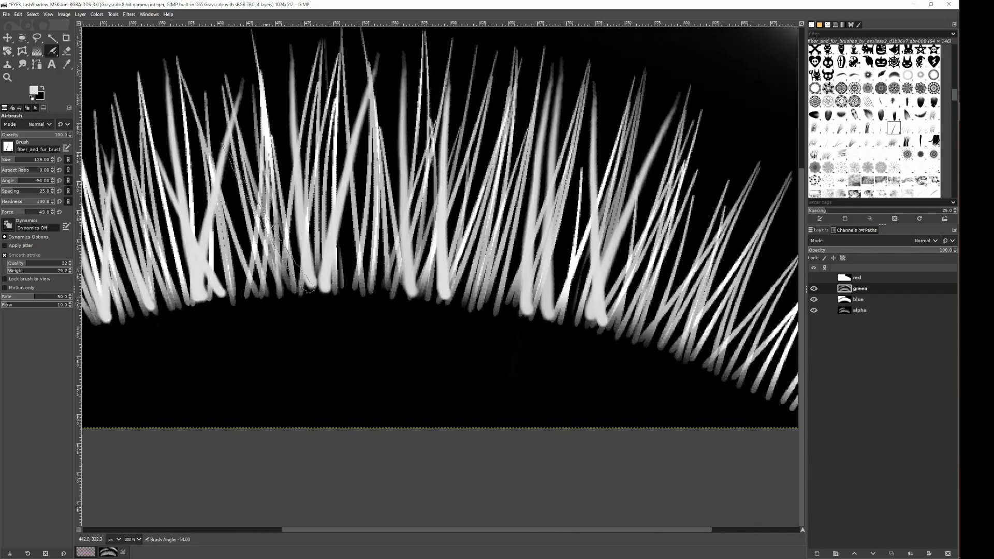
left_click_drag(501, 220, 379, 206)
scroll(527, 234, "up", 6)
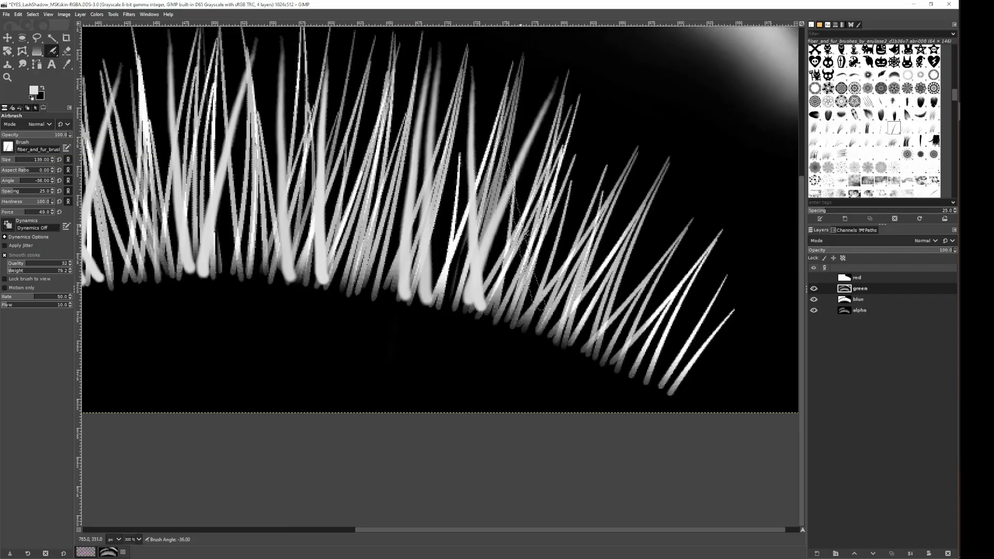
scroll(525, 236, "up", 3)
scroll(524, 234, "up", 3)
left_click(523, 236)
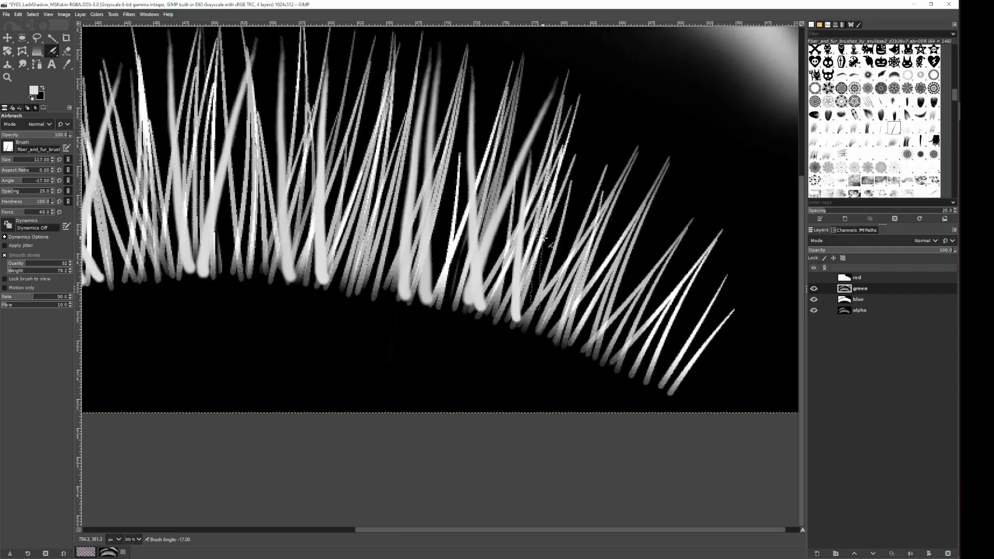
Airbrush outward-leaning lashes toward the lower row's right end with the size 117 brush, at angles 7 and 17.
scroll(545, 239, "up", 10)
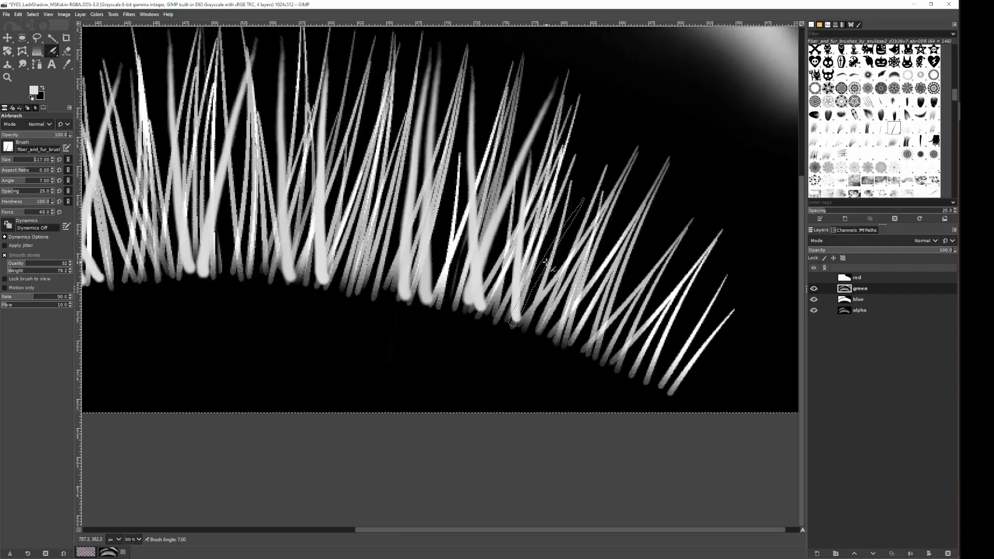
left_click(545, 261)
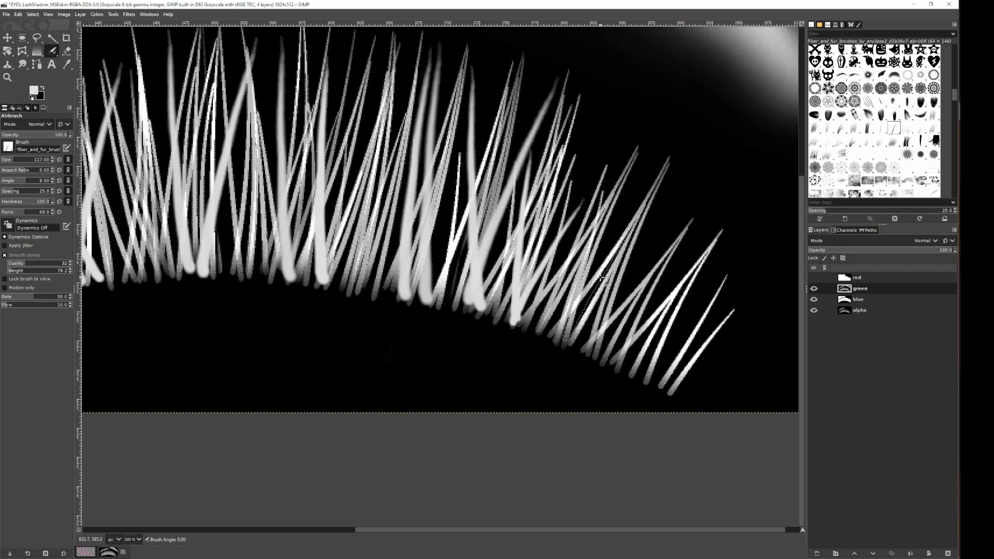
scroll(619, 294, "up", 4)
scroll(619, 294, "up", 1)
left_click(618, 294)
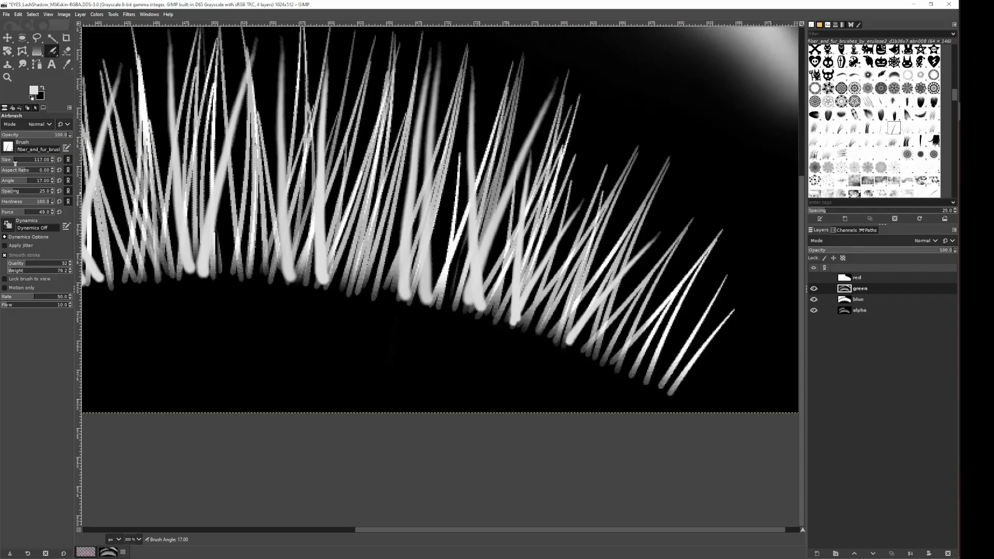
Set the brush to size 128 and angle -7, and airbrush a steeper lash near the lower row's right end.
scroll(595, 275, "down", 17)
scroll(605, 271, "down", 6)
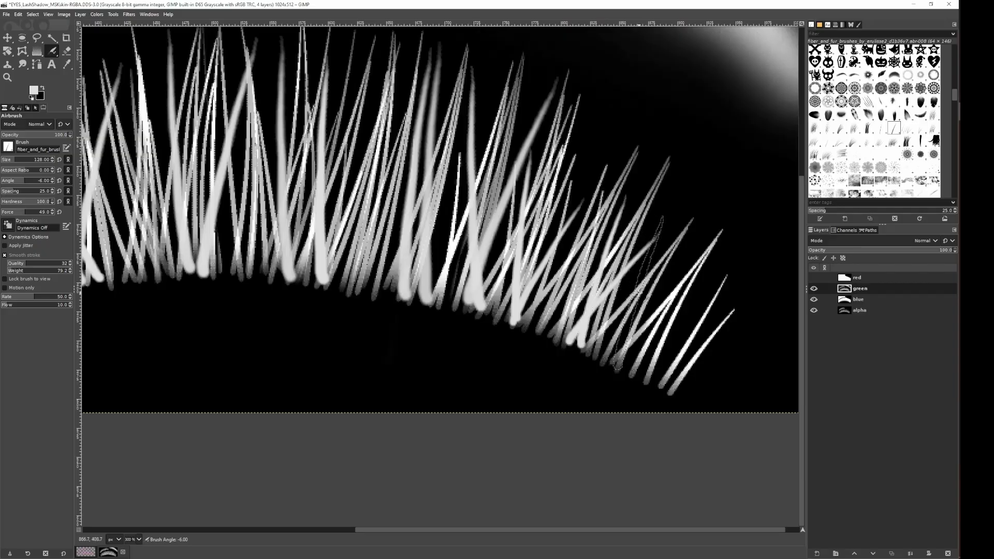
left_click_drag(643, 297, 647, 299)
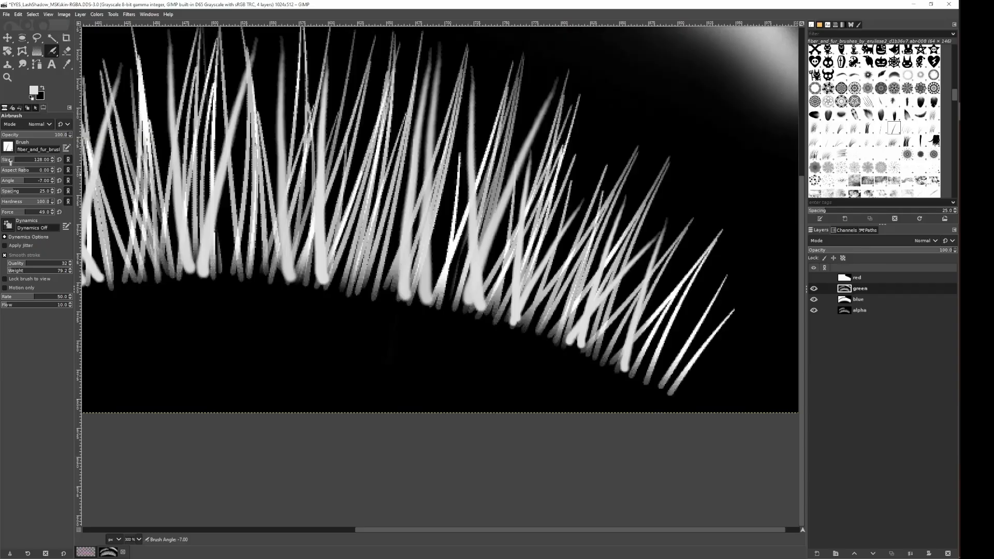
Reduce the brush to size 86 and airbrush short lashes at the lower row's right end, using angles 23 and -5.
scroll(610, 300, "up", 2)
scroll(650, 322, "up", 5)
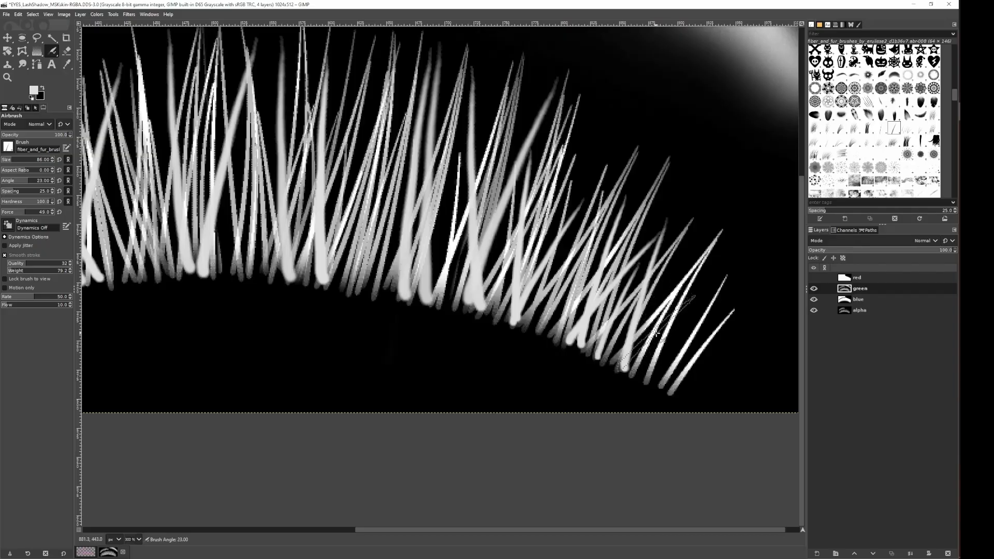
left_click_drag(657, 334, 658, 335)
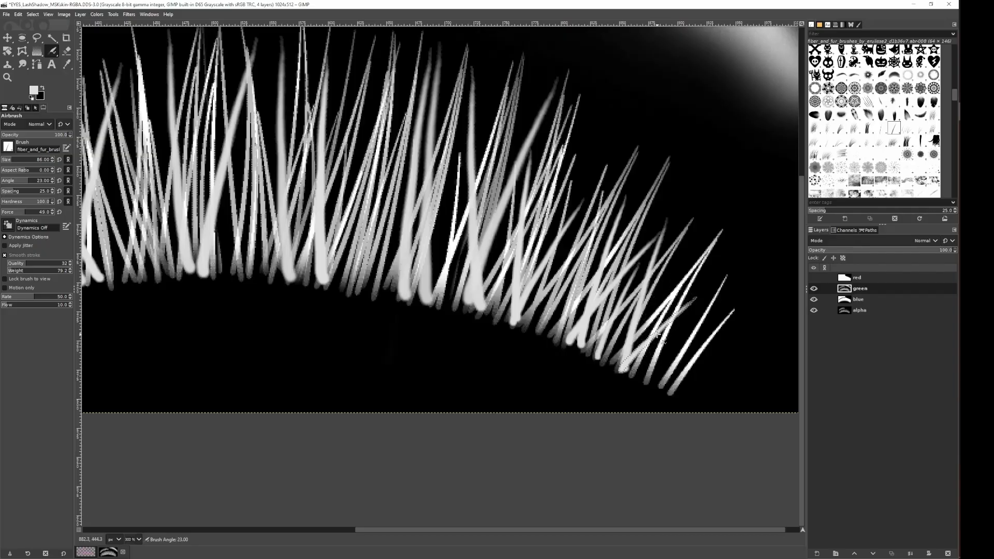
scroll(657, 334, "down", 14)
scroll(653, 327, "down", 9)
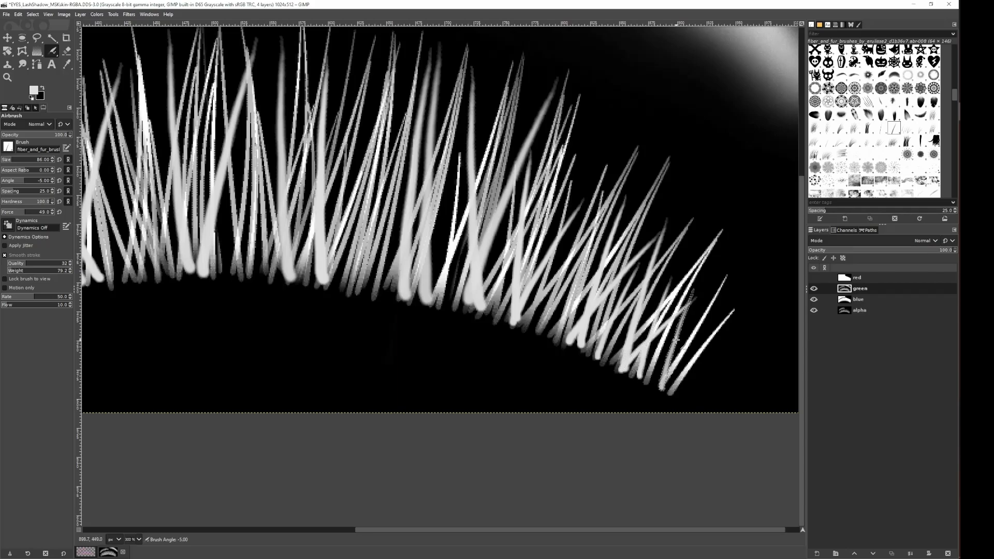
scroll(466, 271, "down", 2)
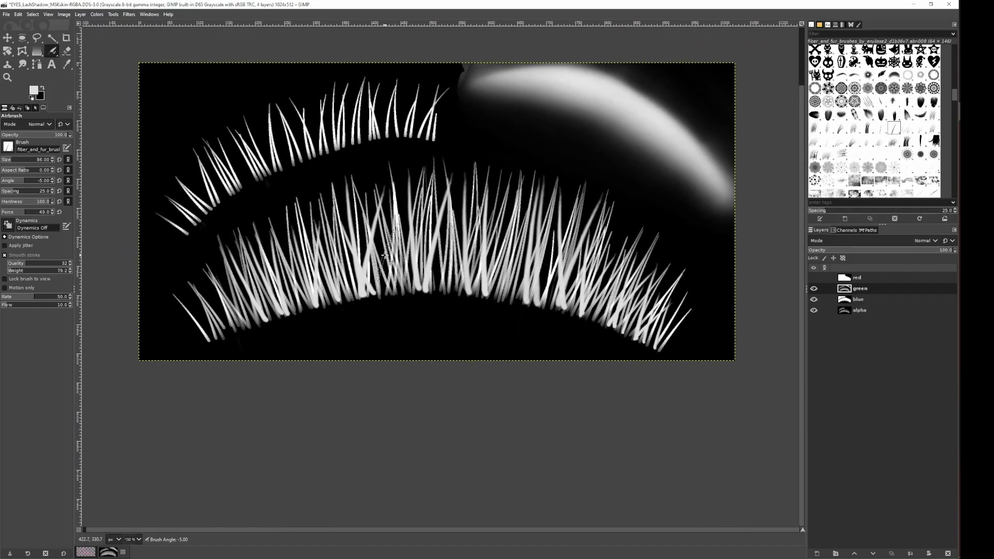
Enlarge the brush to size 196, rotate it to -44, and airbrush a long slanted lash left of the lower row's centre.
left_click(14, 158)
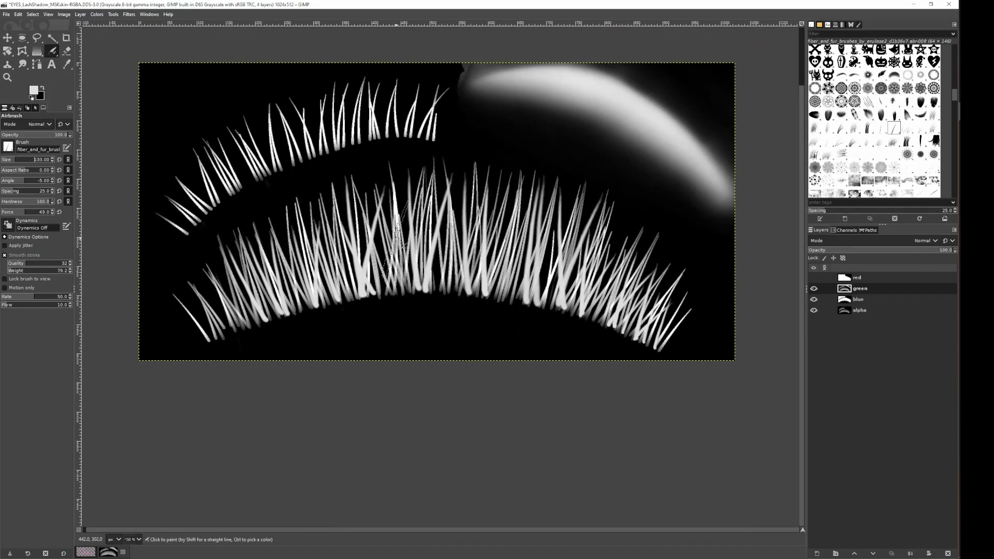
scroll(417, 234, "down", 5)
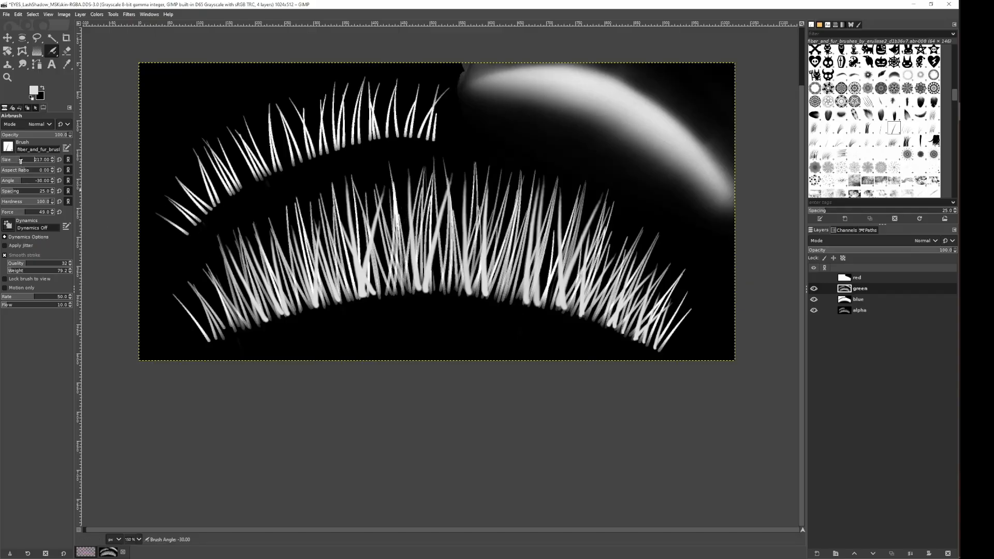
scroll(395, 239, "up", 1, "ctrl")
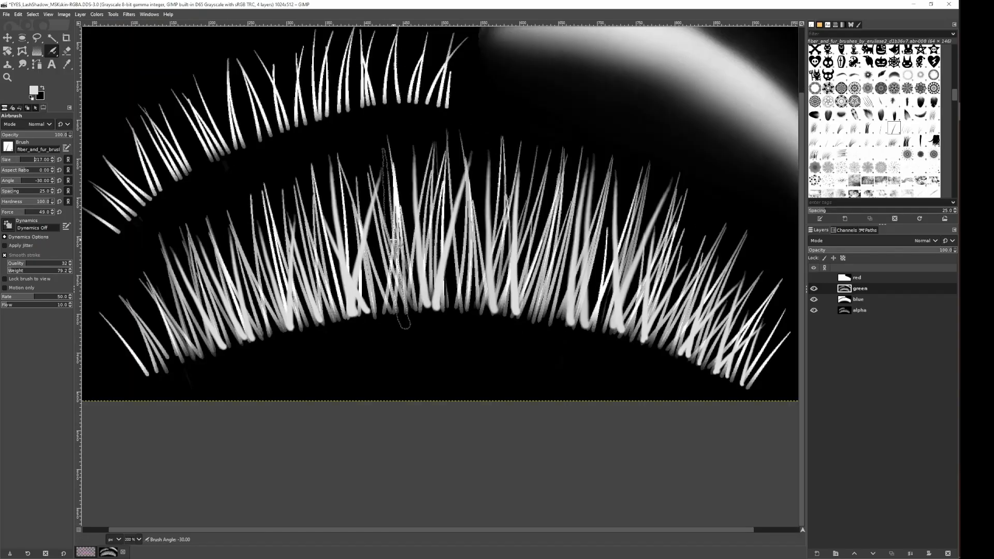
scroll(393, 233, "up", 1, "ctrl")
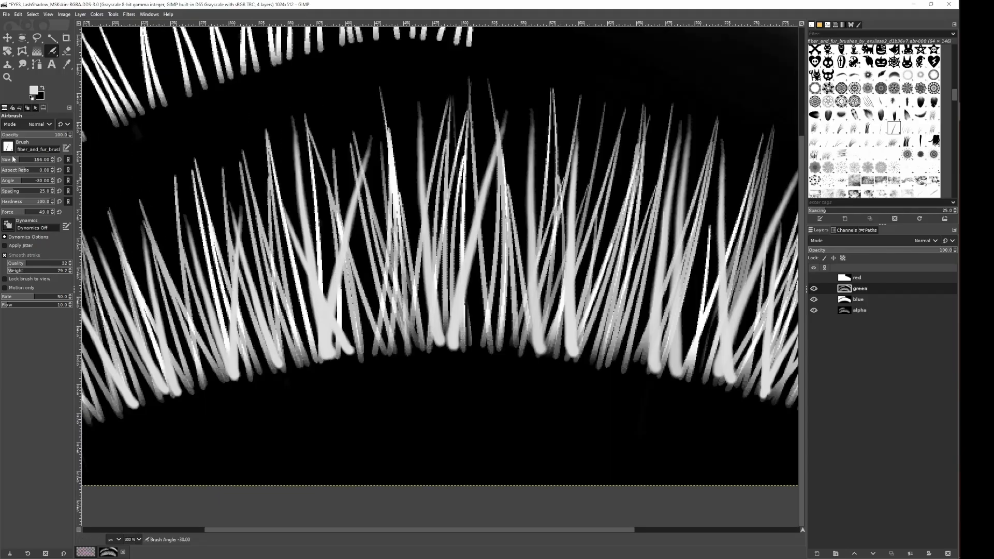
scroll(381, 234, "down", 6, "alt")
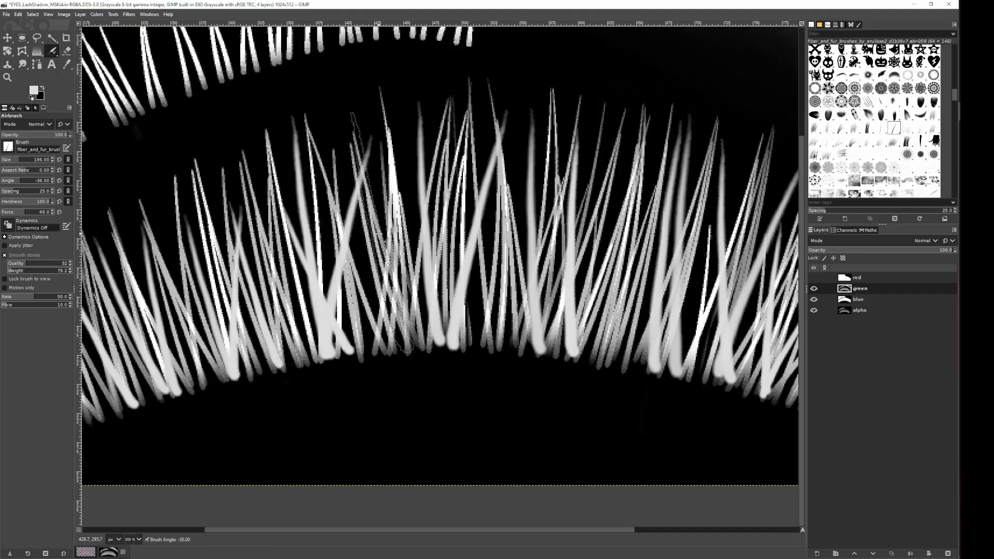
scroll(380, 235, "down", 8, "alt")
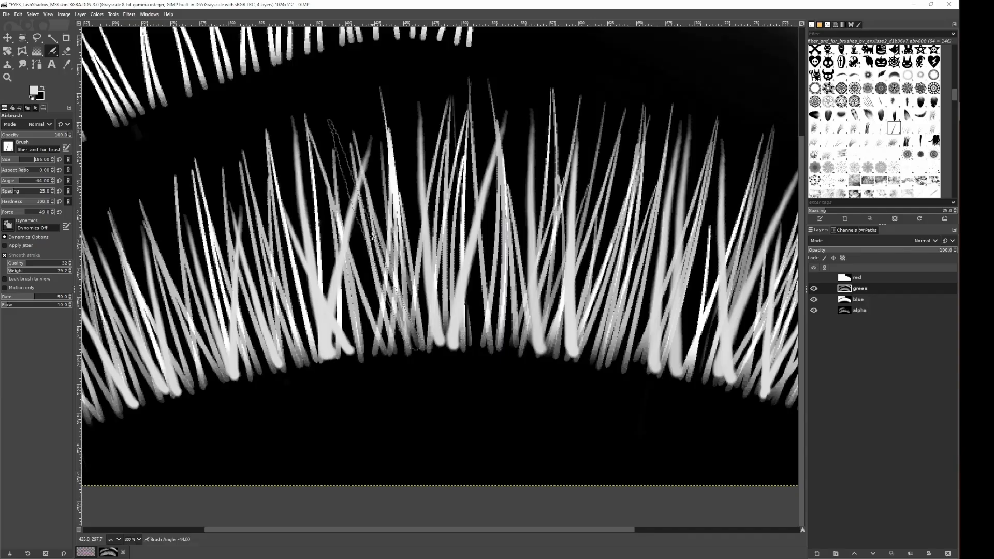
left_click_drag(371, 235, 370, 236)
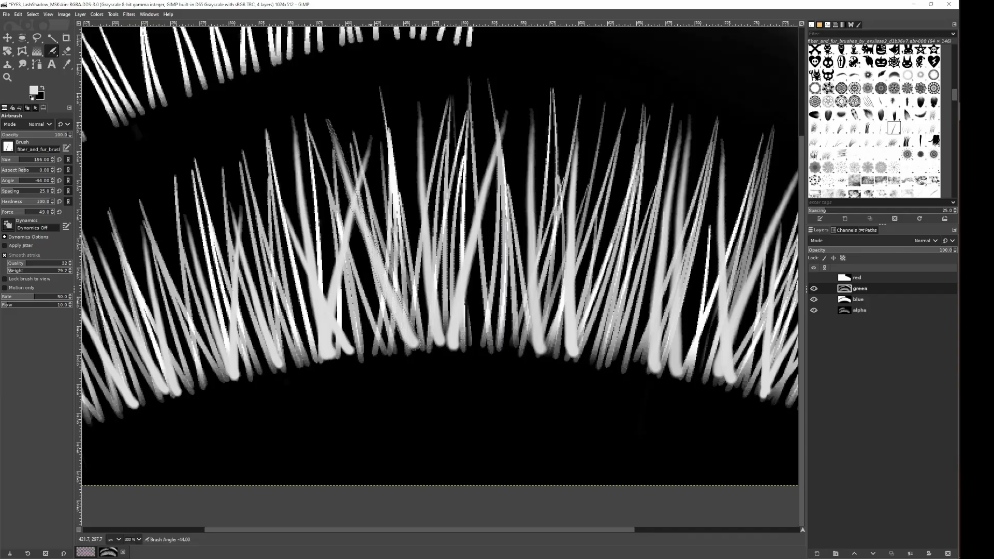
Rotate the brush to -20 and airbrush a nearly upright long lash in the lower row's right half.
scroll(605, 237, "up", 13, "alt")
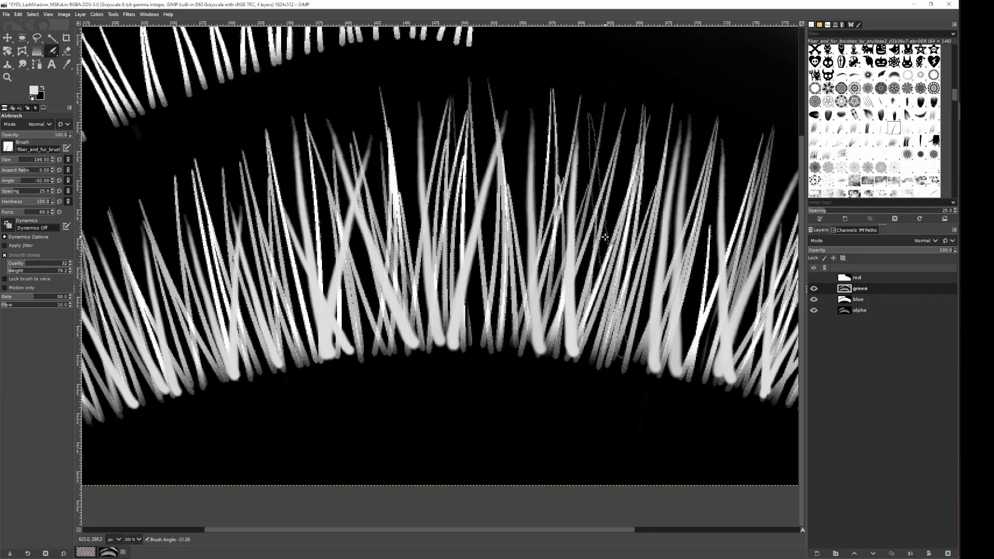
scroll(604, 237, "up", 2, "alt")
left_click_drag(604, 236, 611, 233)
scroll(611, 233, "up", 9, "alt")
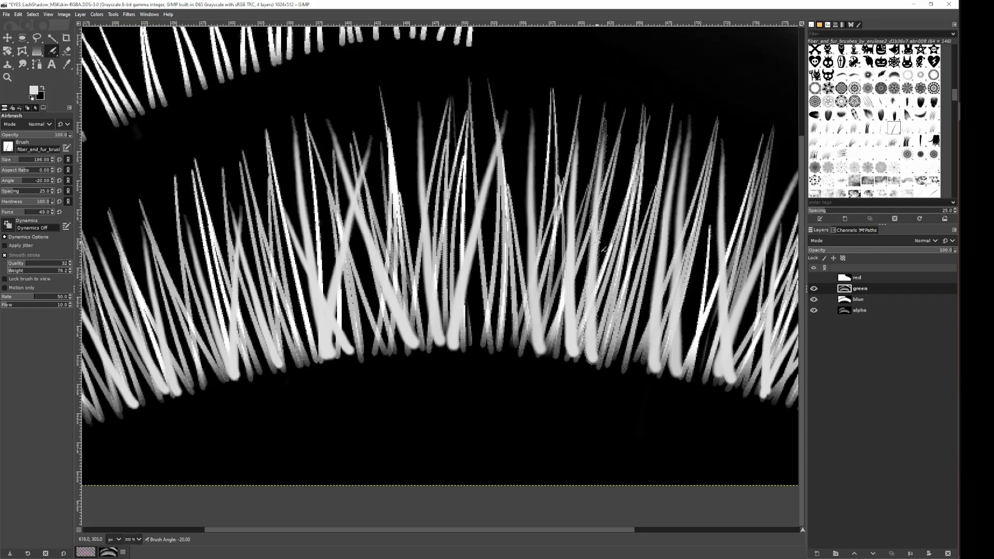
Reduce the brush to size 122 and airbrush a shorter lash near the lower row's left end.
left_click_drag(433, 239, 663, 167)
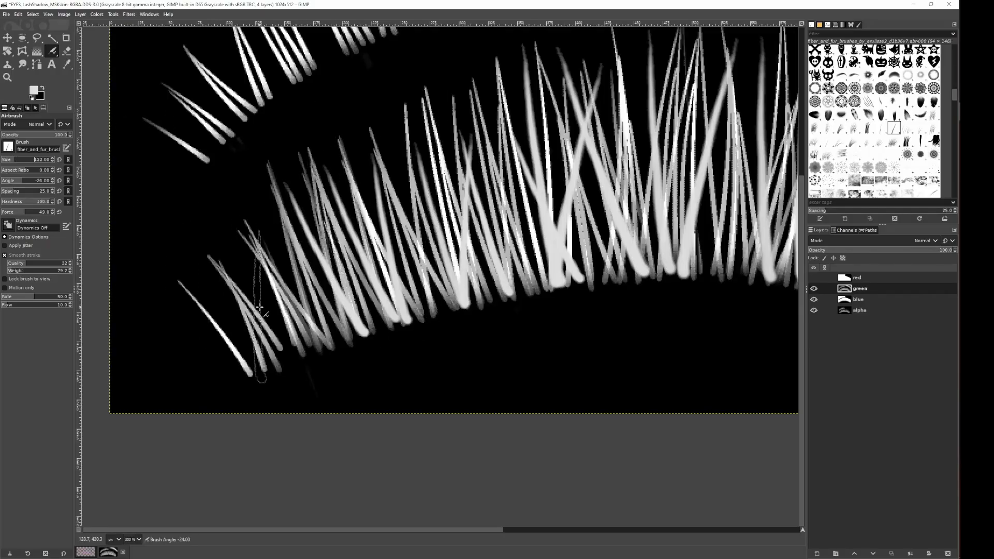
scroll(271, 287, "down", 13, "alt")
left_click_drag(282, 288, 282, 288)
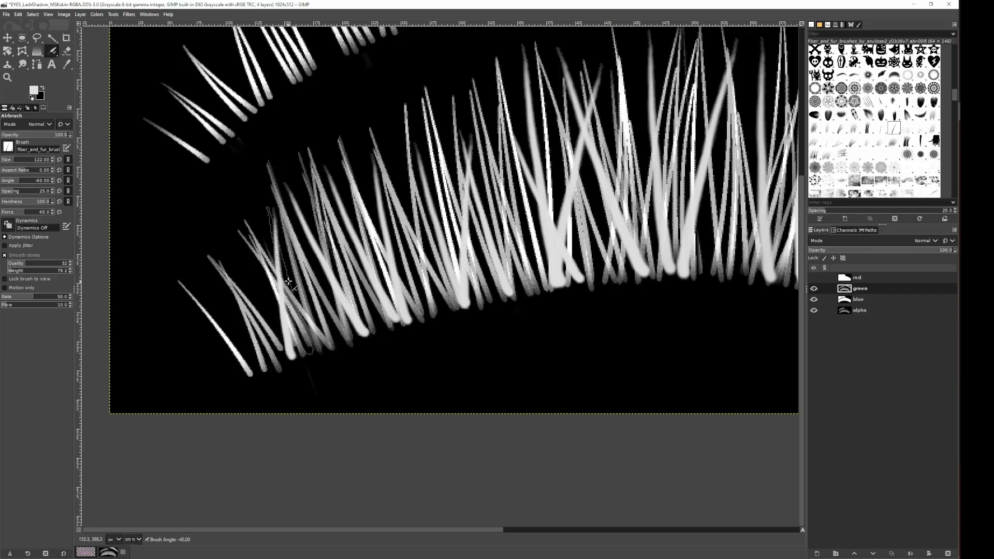
Reduce the brush to size 86, rotate it to -54, and airbrush a short lash near the lower row's left end.
scroll(288, 281, "down", 8, "alt")
scroll(272, 309, "down", 6, "alt")
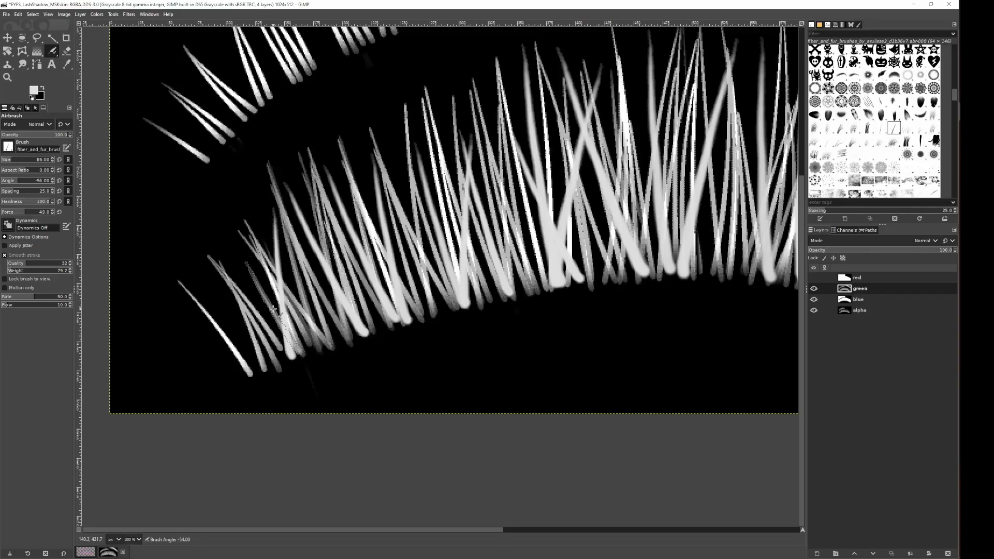
left_click_drag(599, 224, 505, 238)
Enlarge the brush to size 101, rotate it to -18, and airbrush a lash into the gap at the lower row's centre.
scroll(492, 250, "up", 4, "alt")
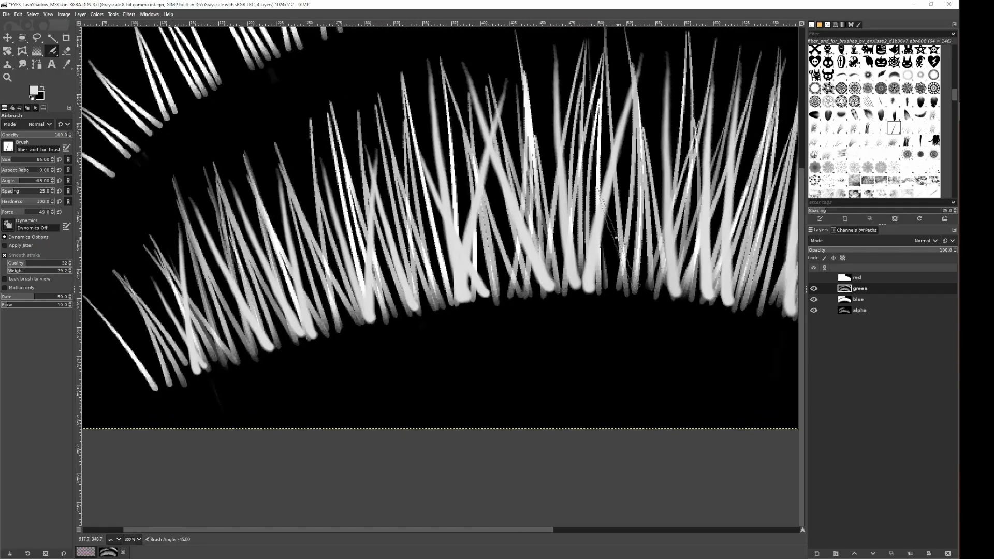
scroll(616, 231, "up", 2, "alt")
scroll(619, 232, "down", 1, "ctrl")
left_click_drag(629, 234, 360, 237)
scroll(381, 240, "up", 2)
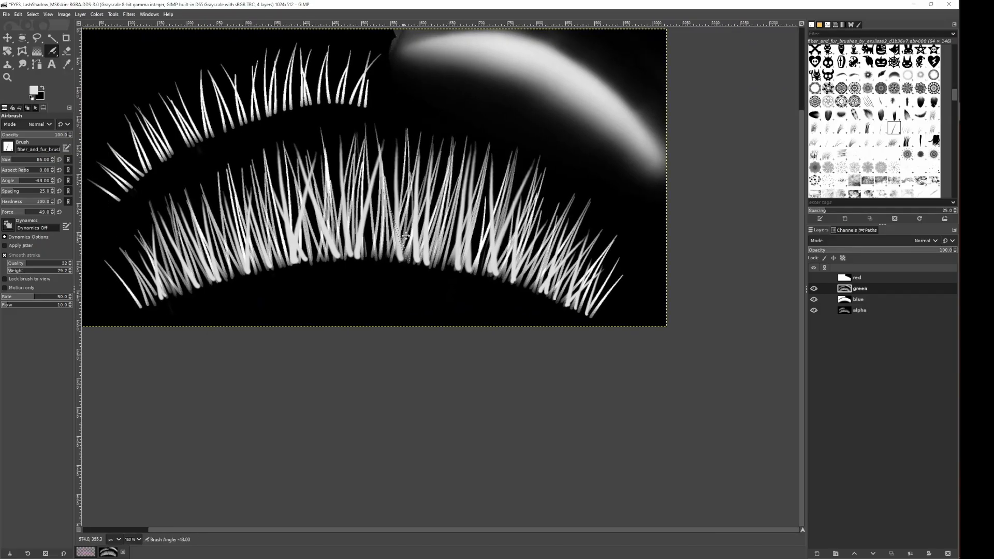
scroll(465, 226, "up", 20)
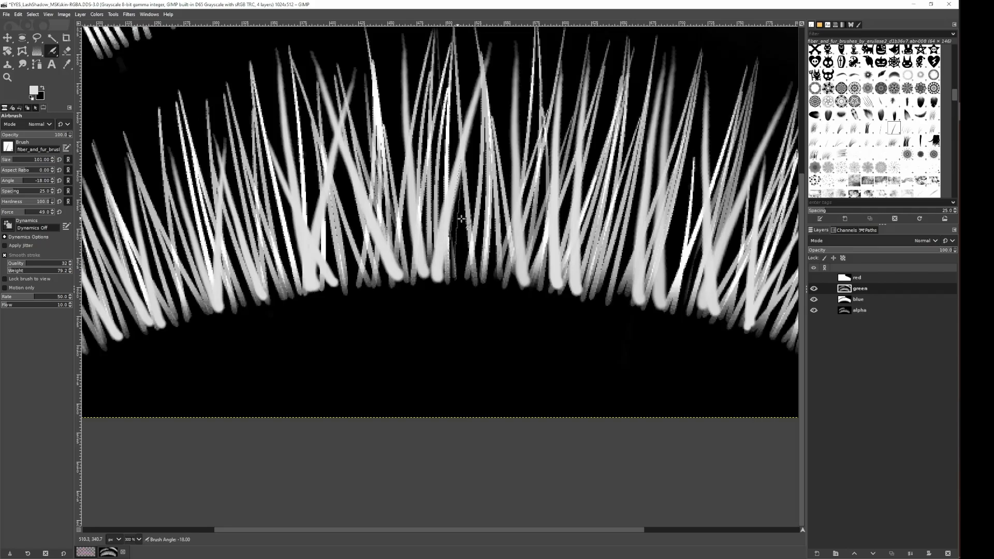
scroll(464, 228, "up", 2)
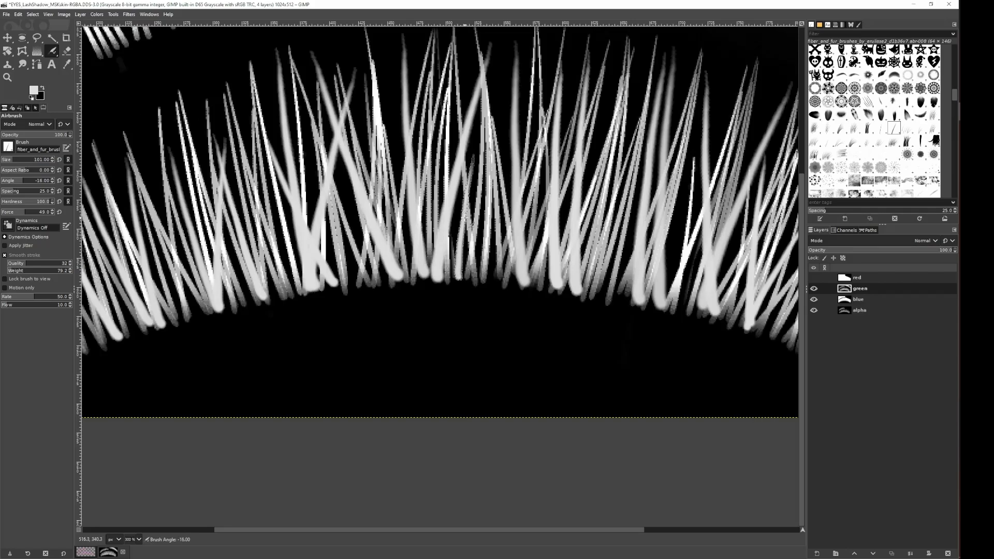
Rotate the brush to -30 and airbrush lashes into the gaps in the lower row's left half.
scroll(340, 237, "down", 13)
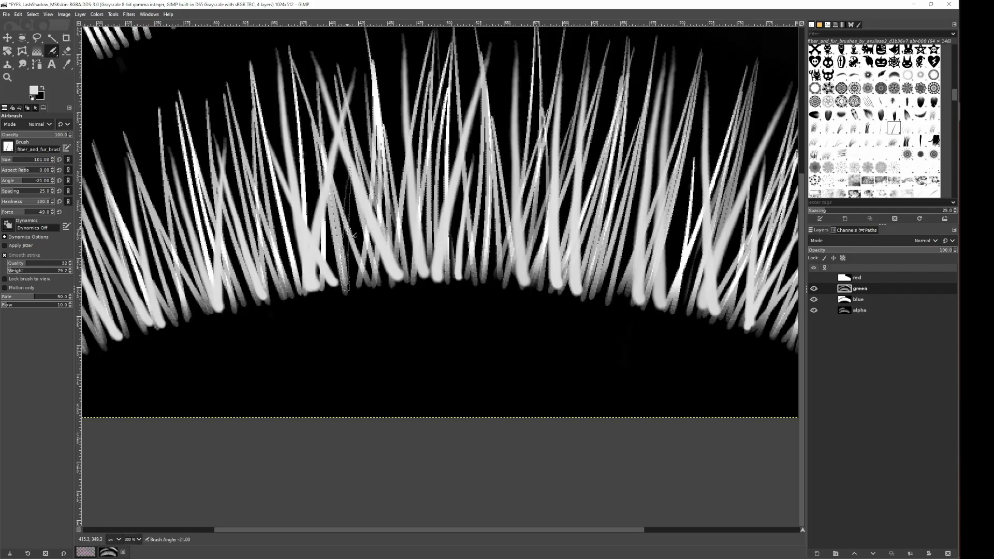
scroll(352, 236, "down", 1)
left_click_drag(352, 236, 474, 209)
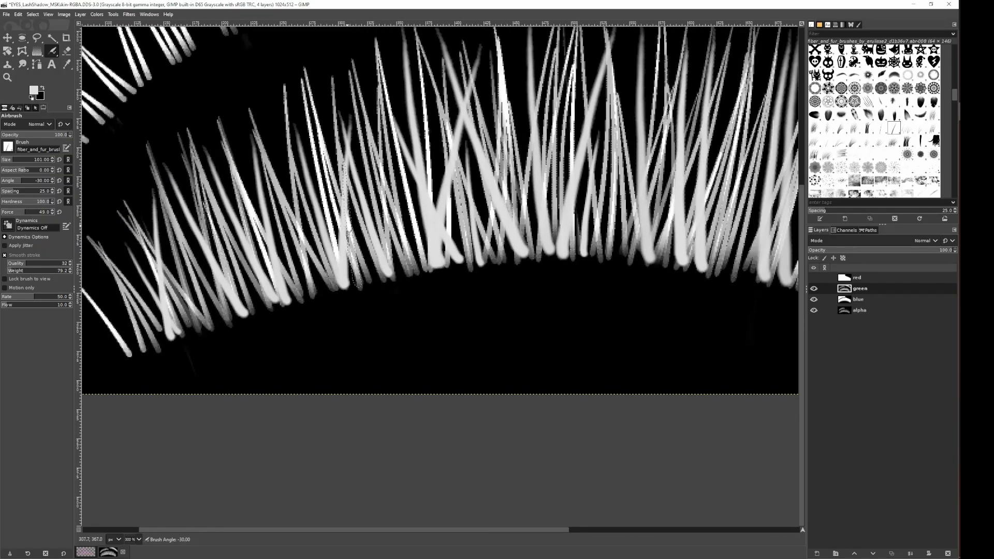
left_click_drag(307, 226, 307, 225)
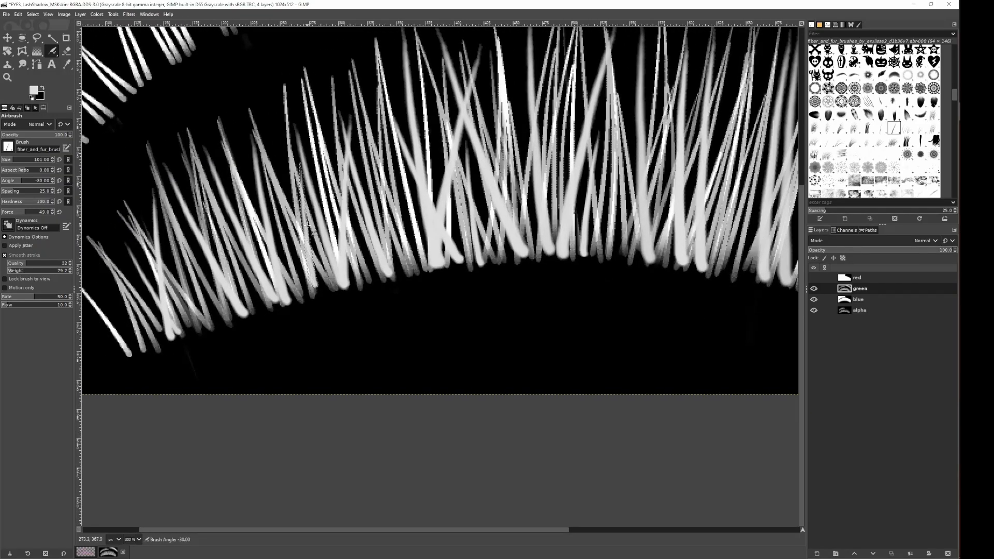
Rotate the brush to -23 and airbrush a lash in the lower row's right half.
left_click_drag(464, 231, 193, 229)
left_click_drag(524, 213, 538, 223)
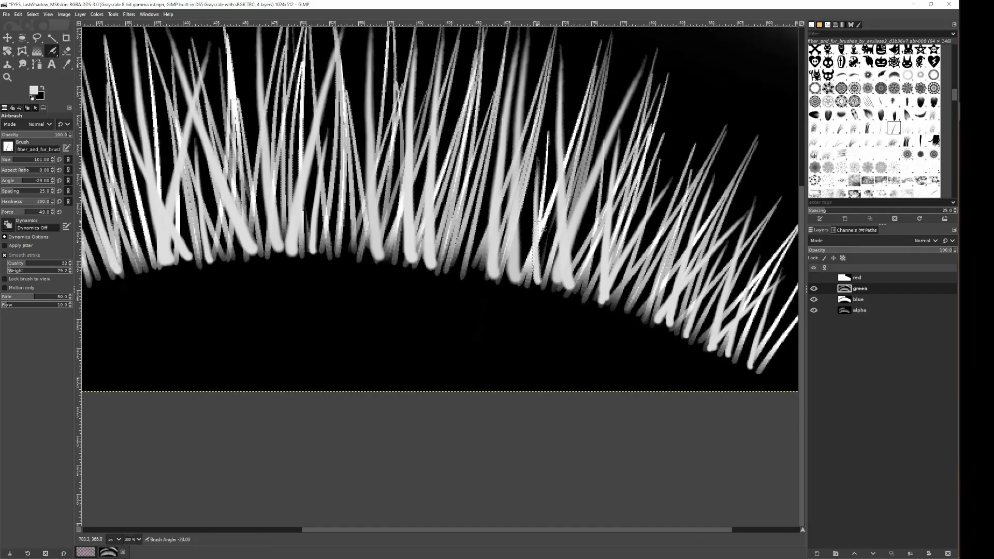
scroll(537, 223, "down", 4)
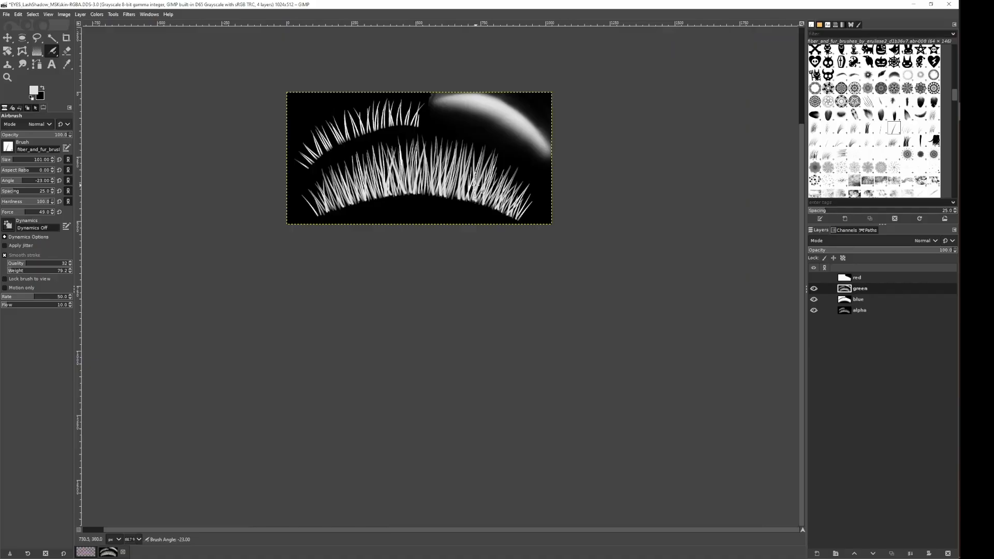
left_click_drag(476, 184, 484, 224)
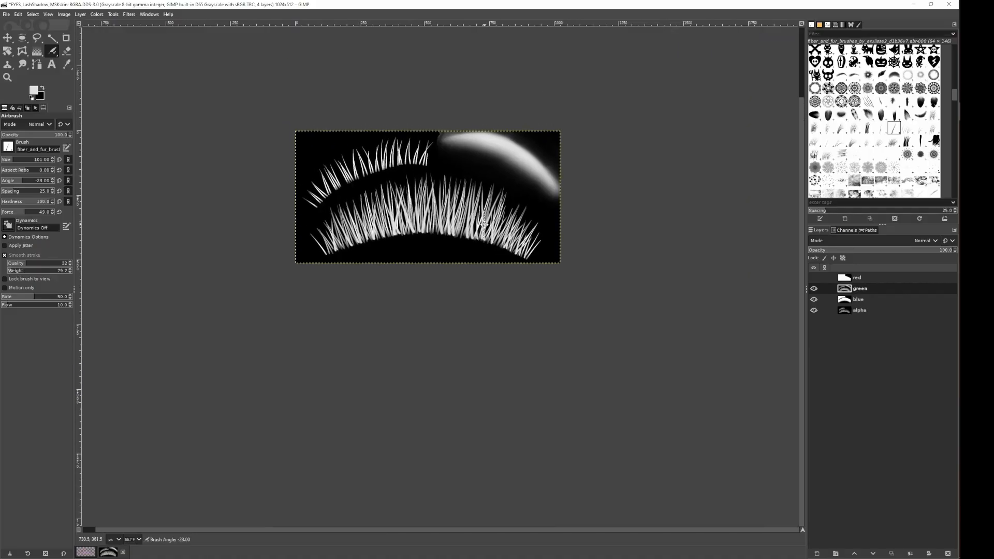
Duplicate the green layer, move the copy directly above the alpha layer, and hide the original green and blue layers.
right_click(885, 287)
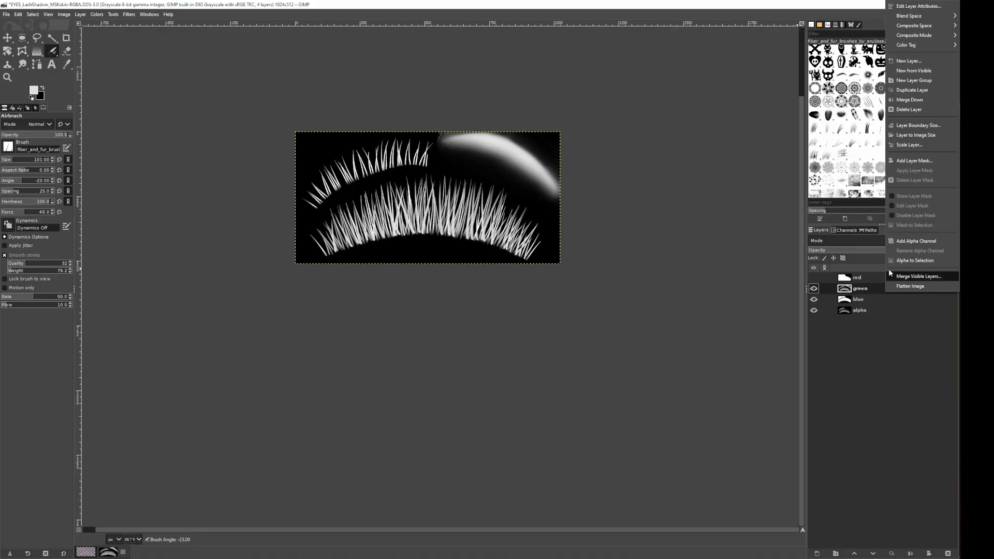
left_click(913, 91)
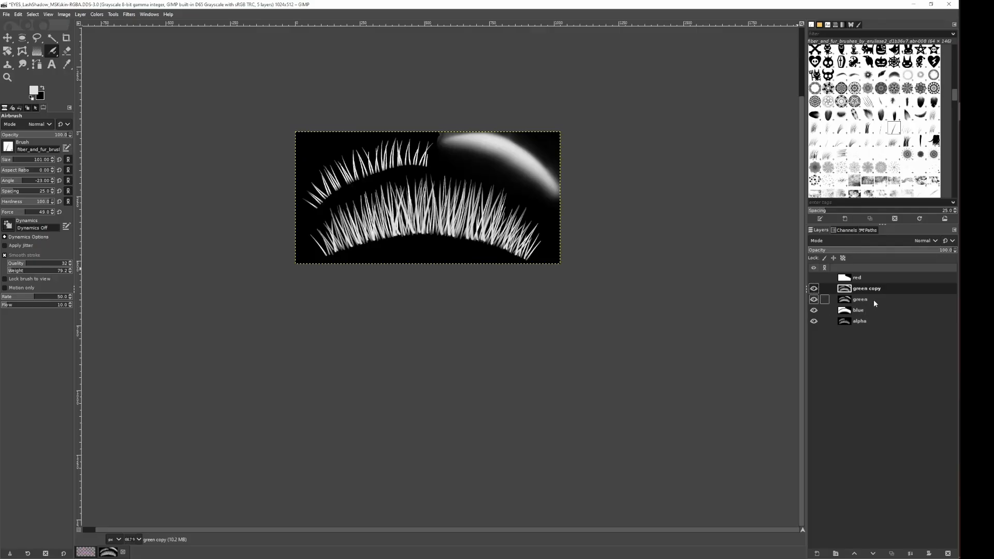
left_click_drag(874, 289, 880, 316)
left_click(813, 300)
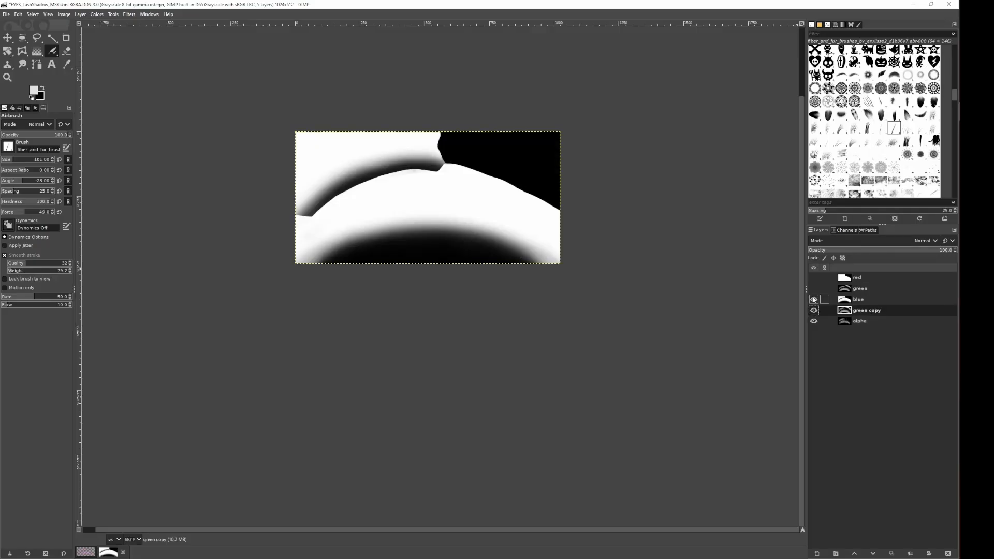
left_click(813, 288)
Make black the foreground colour, choose the 2. Hardness 025 brush, and switch to the Pencil tool.
scroll(605, 238, "up", 3)
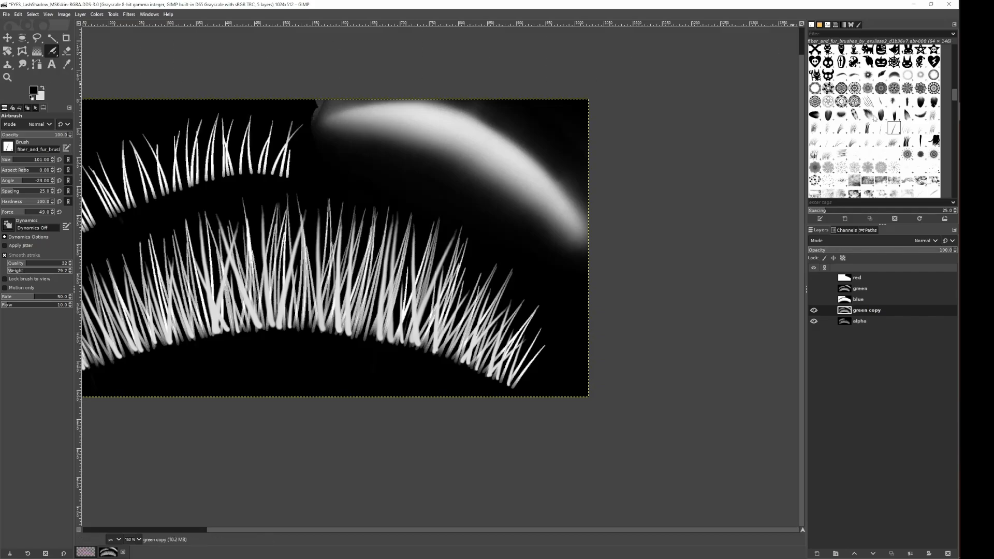
scroll(894, 140, "up", 8)
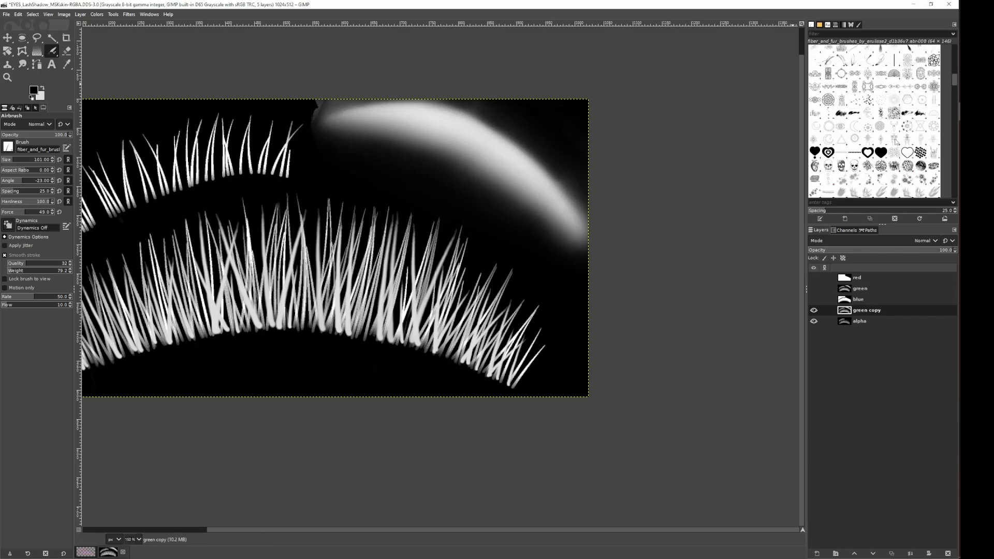
scroll(895, 139, "up", 10)
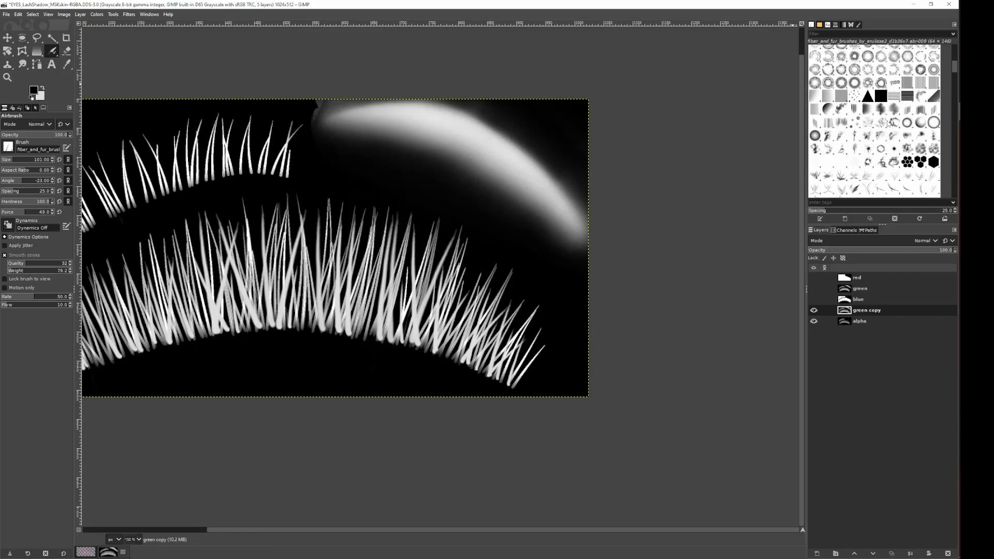
scroll(882, 113, "up", 1)
left_click(887, 109)
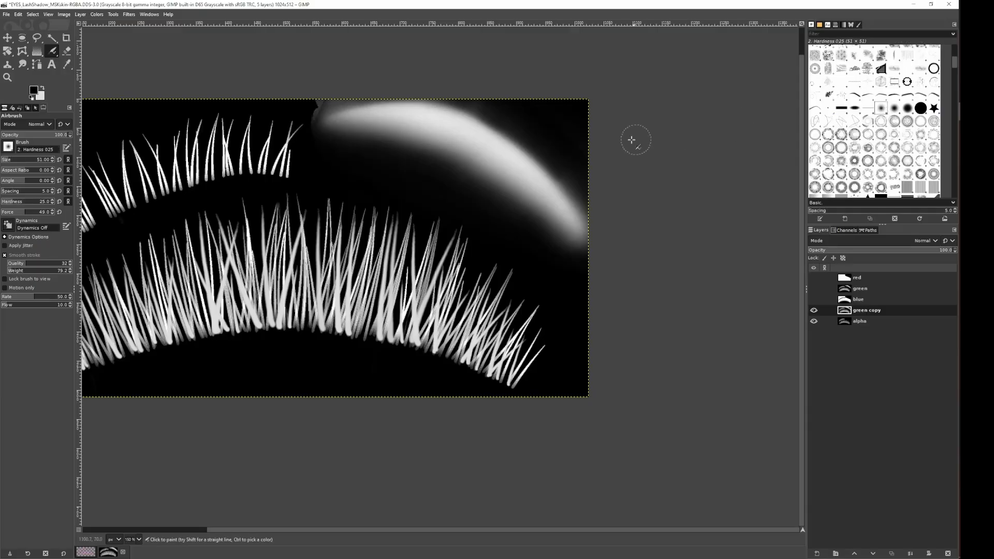
right_click(48, 55)
left_click(83, 62)
Paint black over the whole soft grey shadow arc beside the upper lashes on the green copy layer.
mouse_move(512, 155)
left_mouse_down()
mouse_move(493, 155)
mouse_move(492, 134)
mouse_move(471, 120)
left_mouse_up()
scroll(526, 172, "up", 2)
mouse_move(566, 227)
left_mouse_down()
mouse_move(483, 227)
mouse_move(623, 327)
mouse_move(641, 330)
left_mouse_up()
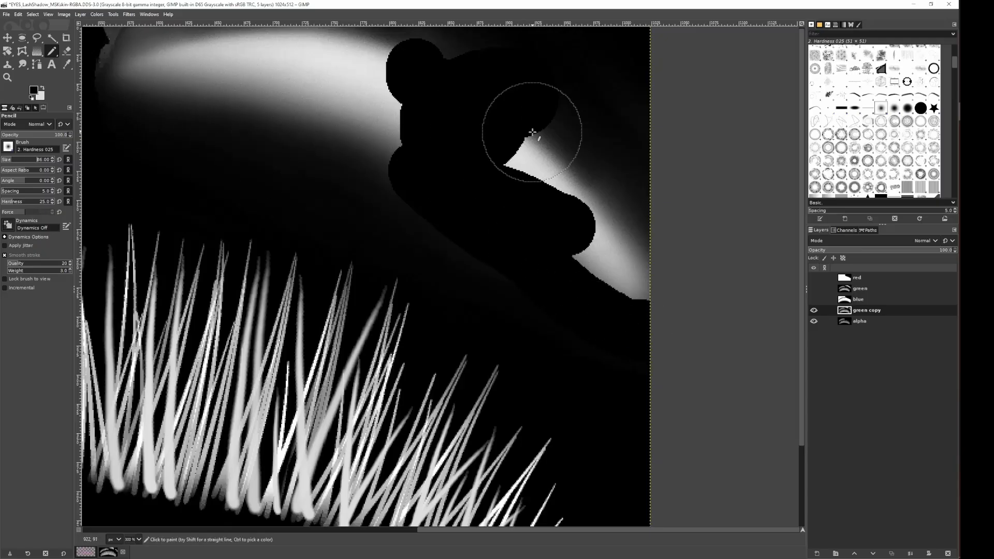
left_click_drag(533, 133, 649, 280)
left_click_drag(568, 225, 638, 261)
scroll(377, 156, "down", 3)
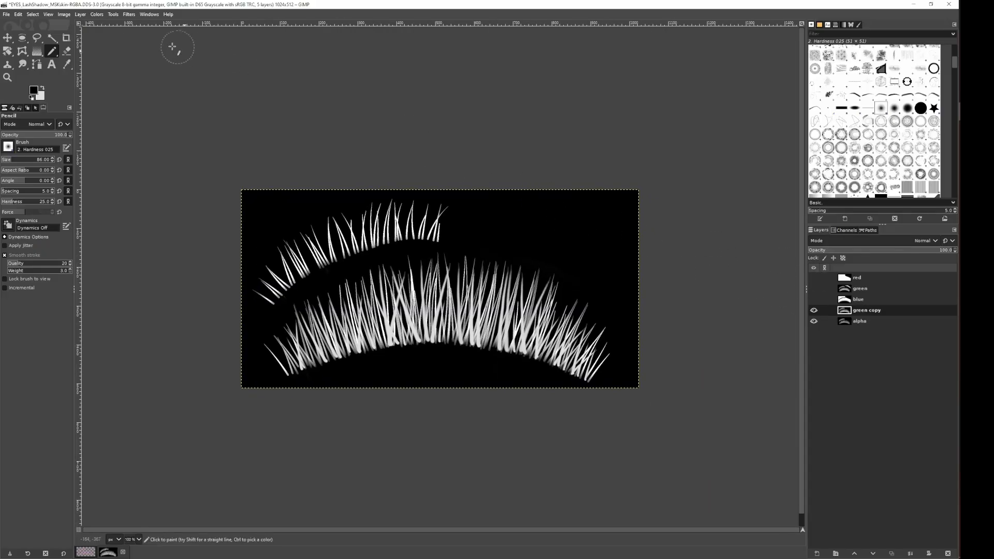
Compose an RGBA image from the red, green and blue layers, with the green copy layer as alpha.
left_click(102, 16)
mouse_move(139, 173)
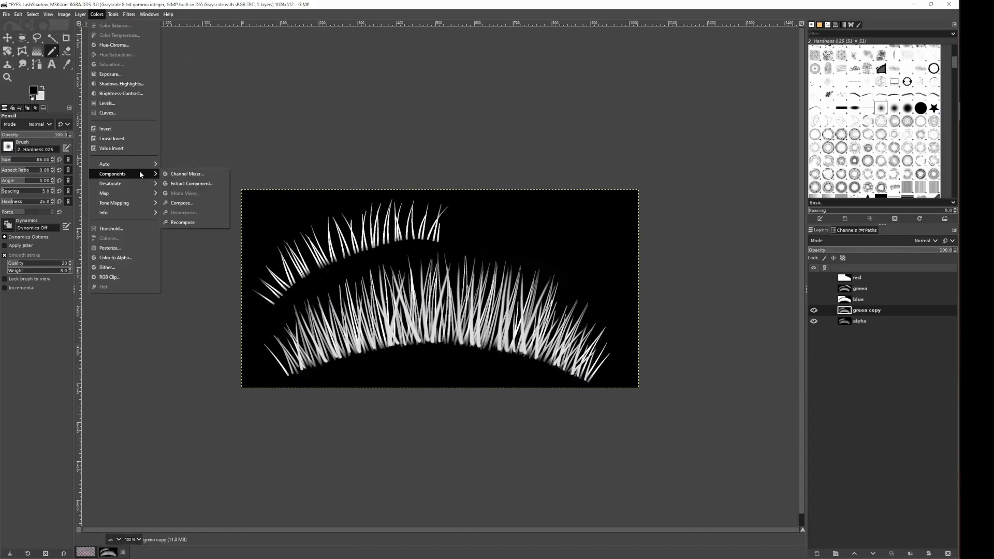
left_click(198, 203)
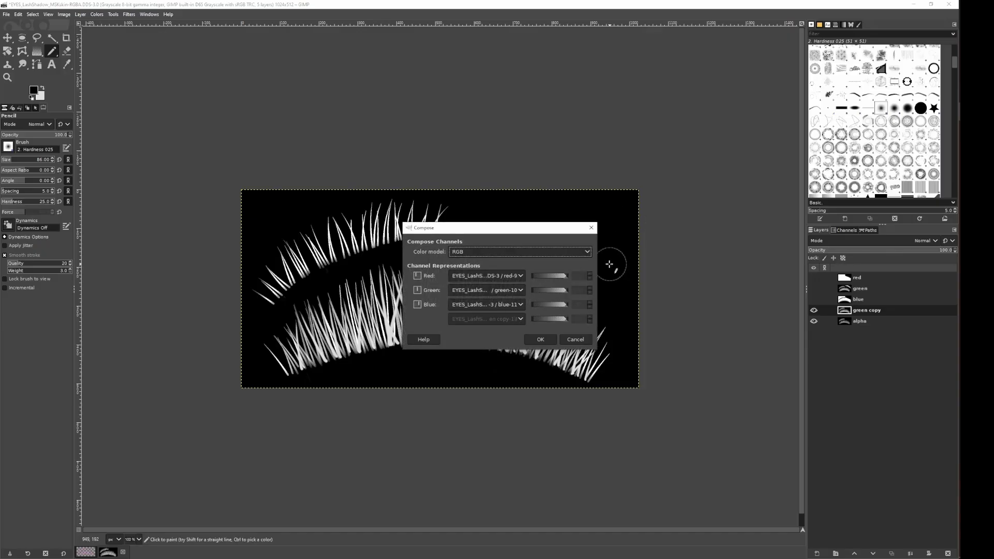
left_click_drag(602, 261, 789, 255)
left_click(565, 251)
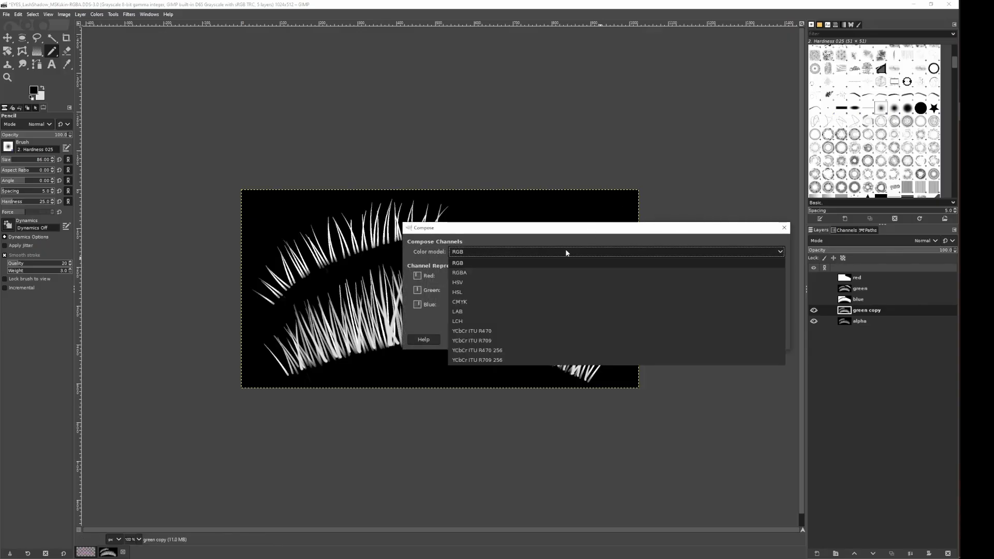
left_click(550, 273)
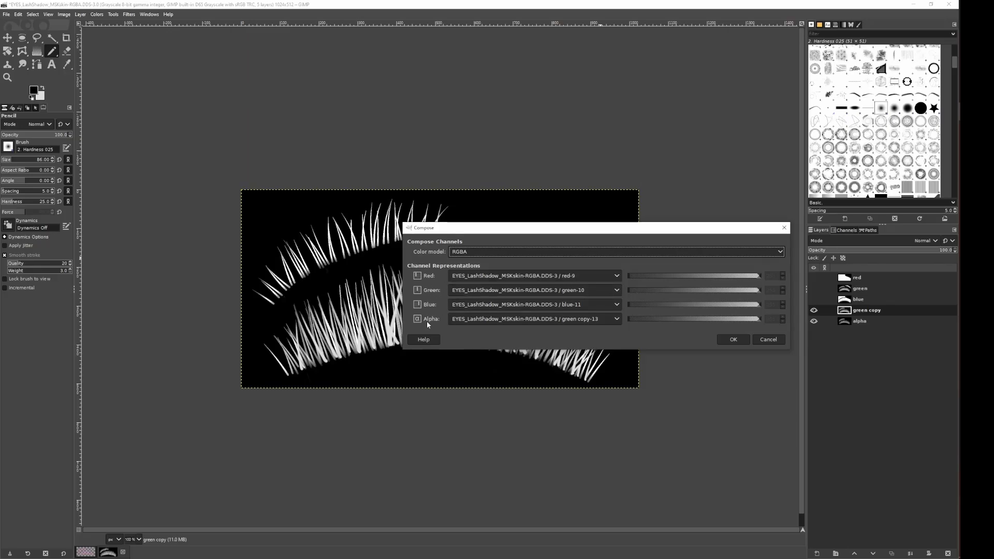
left_click(742, 339)
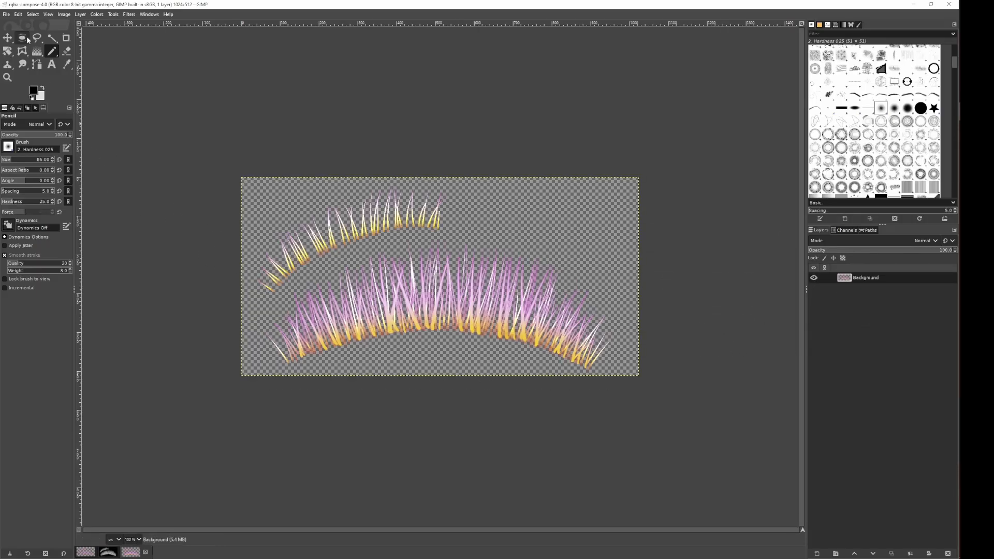
Export the composed image to the Eyelashes folder under the name PL_Falsies_Upper.DDS.
left_click(6, 14)
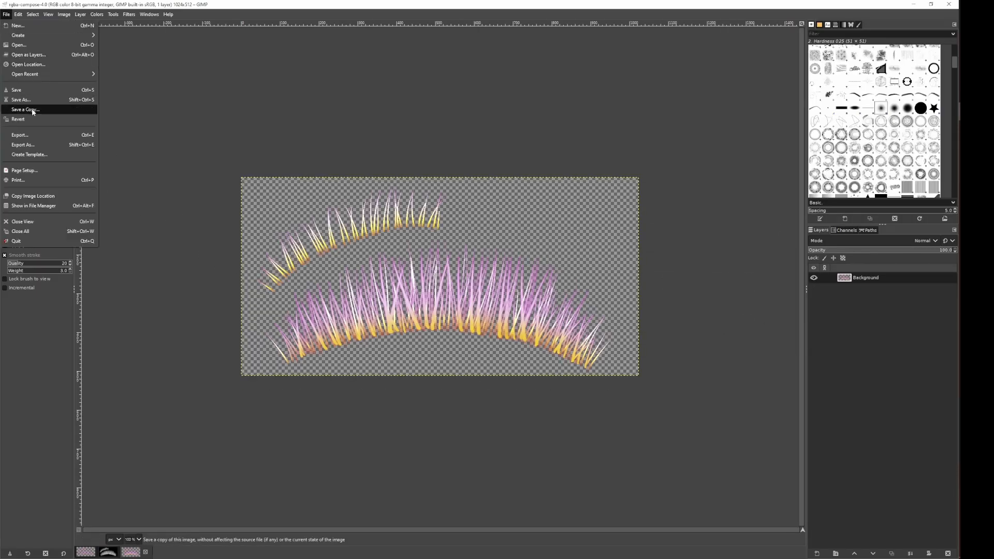
left_click(23, 145)
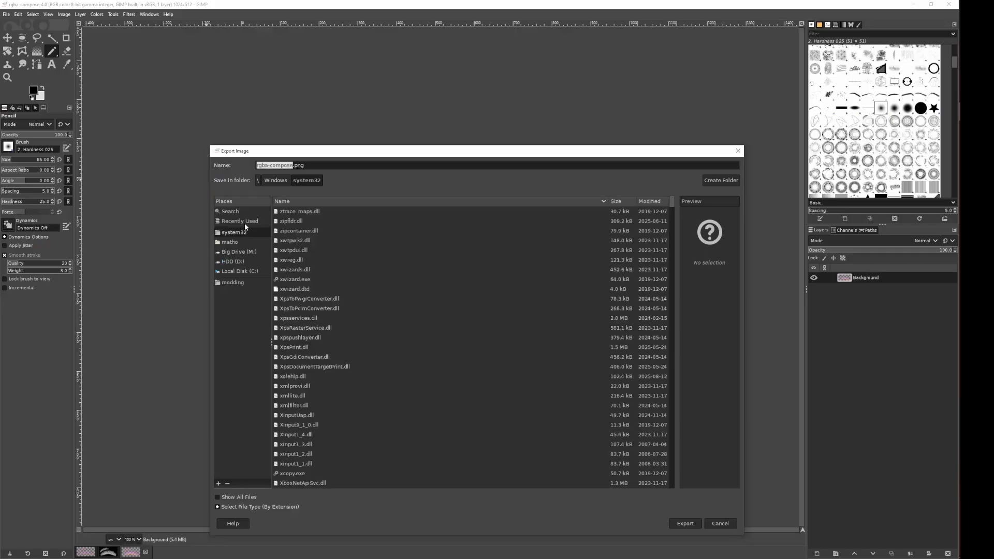
left_click(243, 221)
double_click(335, 213)
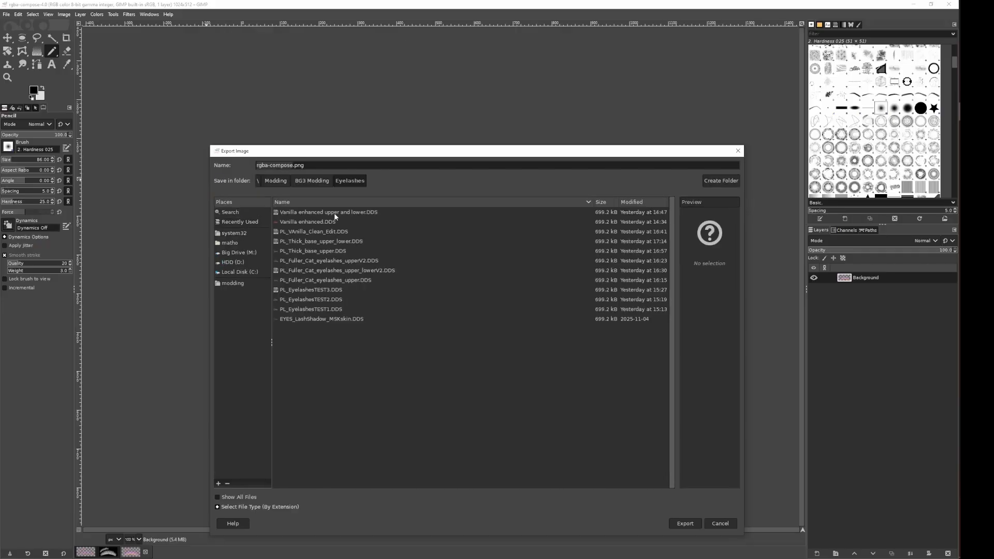
triple_click(293, 166)
type("PL")
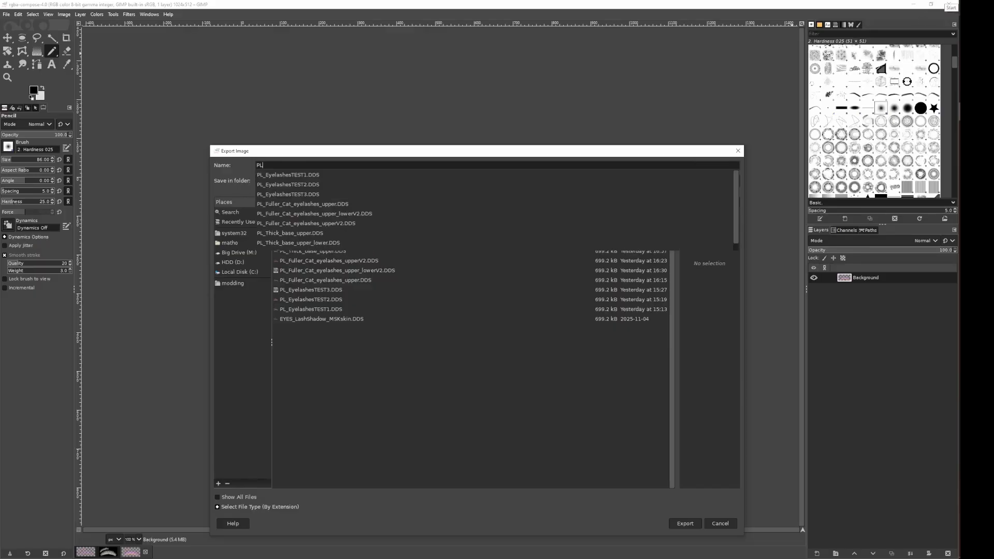
type("_Fa")
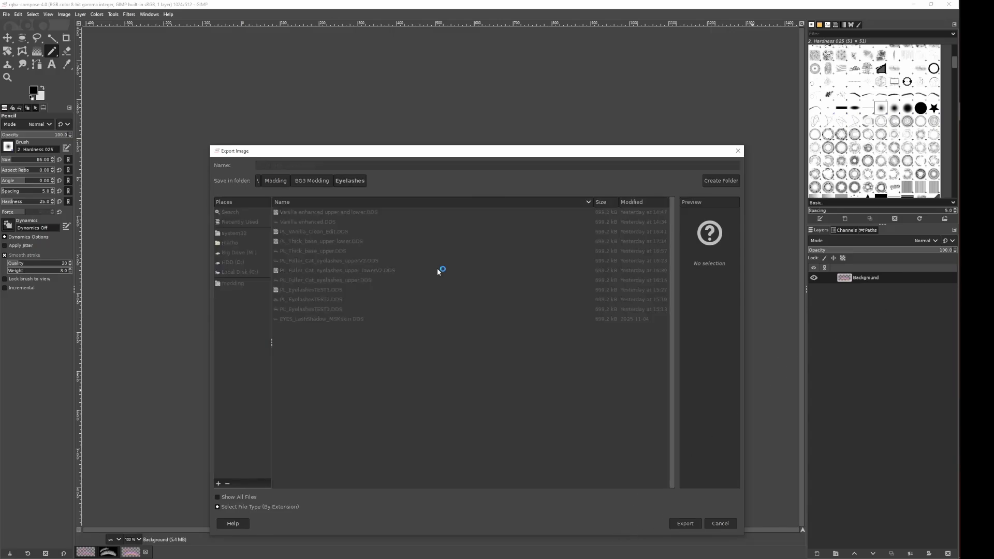
Export the DDS with BC3 / DXT5 compression, generated mipmaps and the default mipmap filter.
left_click(115, 41)
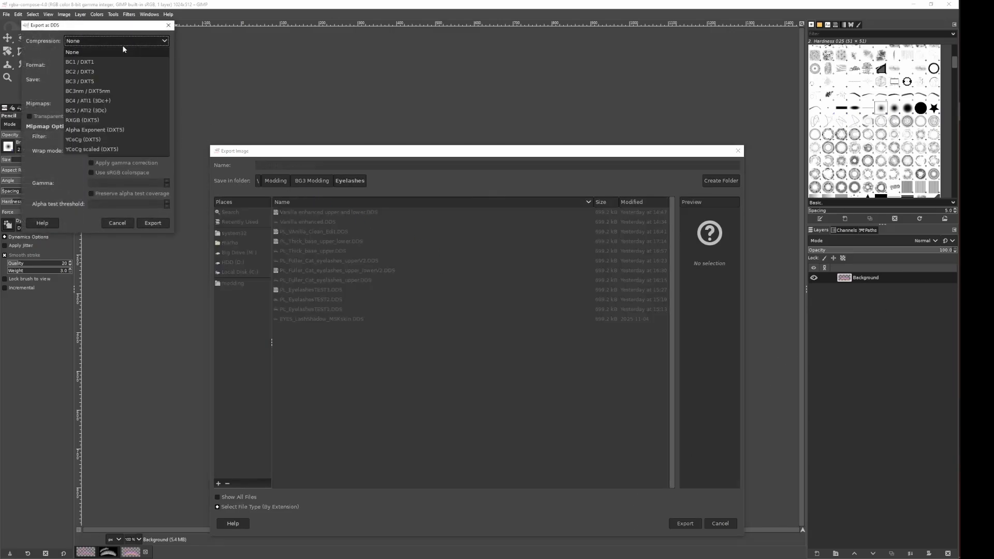
left_click(113, 81)
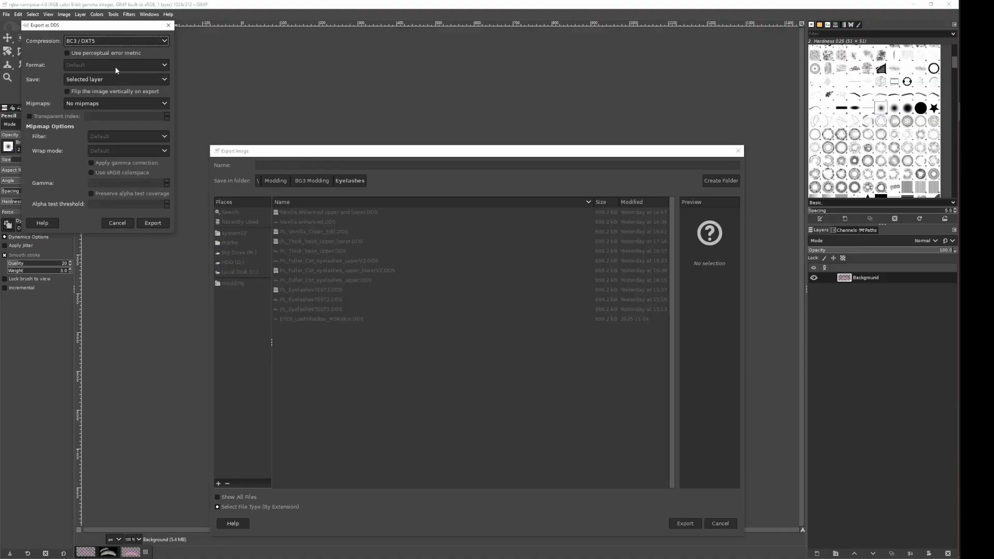
left_click(108, 103)
left_click(116, 113)
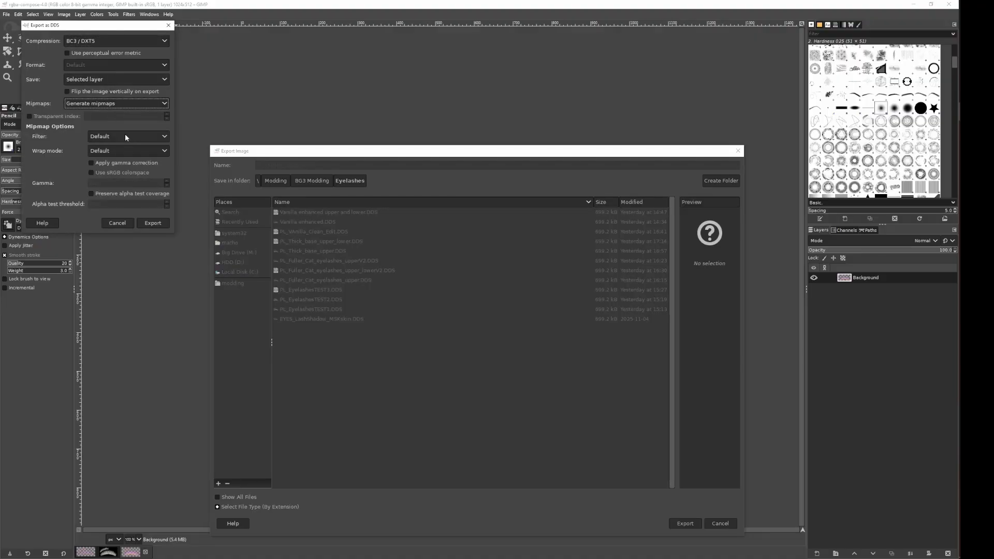
left_click(125, 136)
left_click(123, 221)
left_click(153, 223)
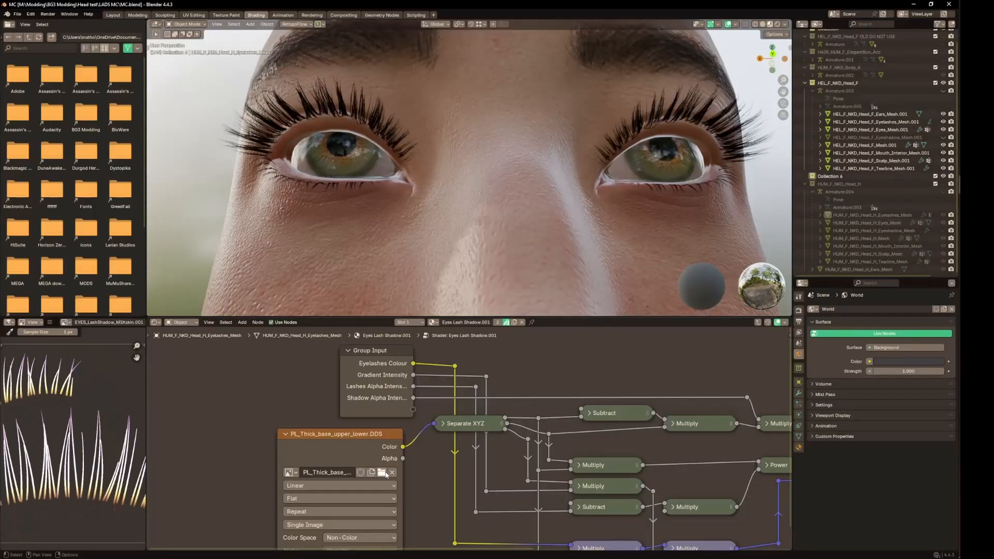
Switch to Blender, load PL_Falsies_Upper.DDS into the eyelash image texture node and set its color space to Non-Color.
left_click(384, 473)
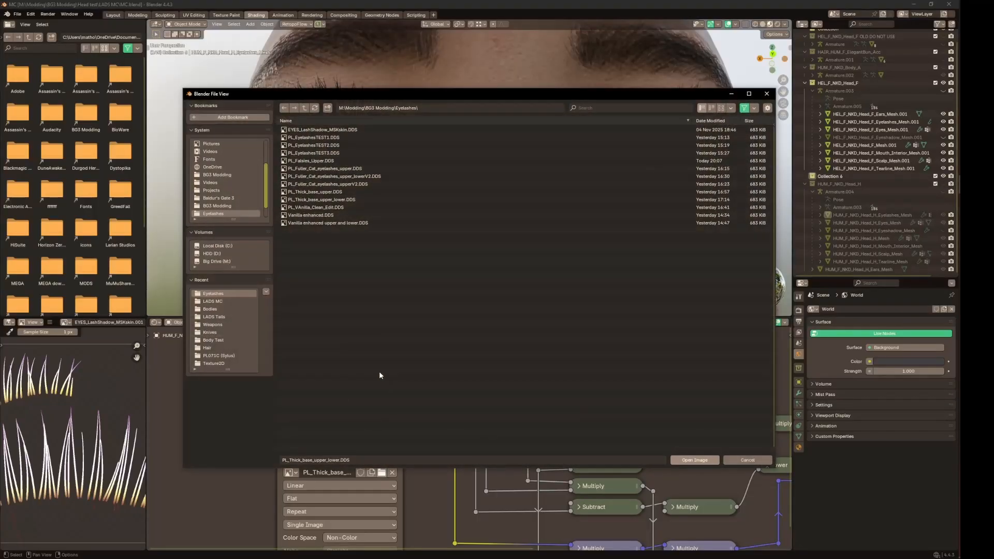
double_click(354, 160)
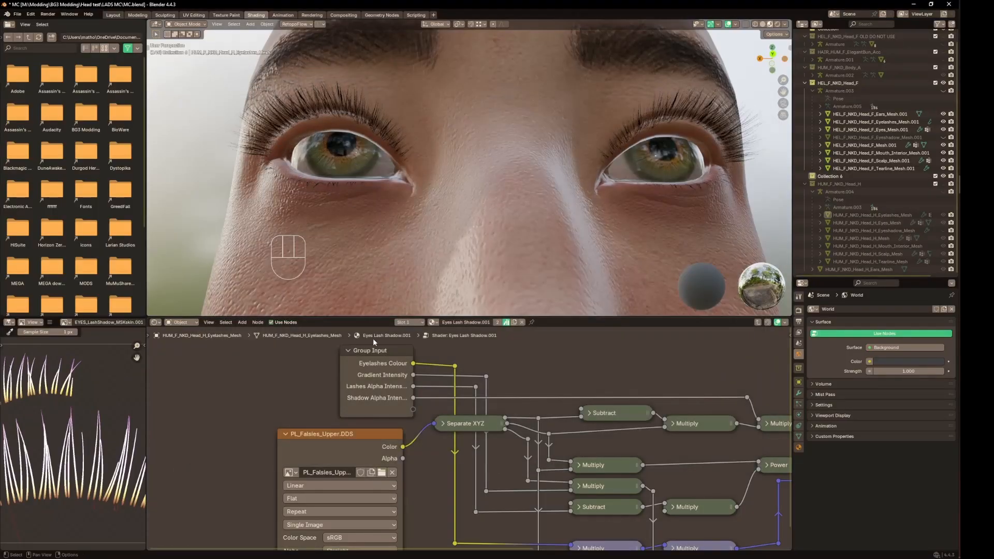
scroll(466, 440, "down", 1)
left_click(356, 529)
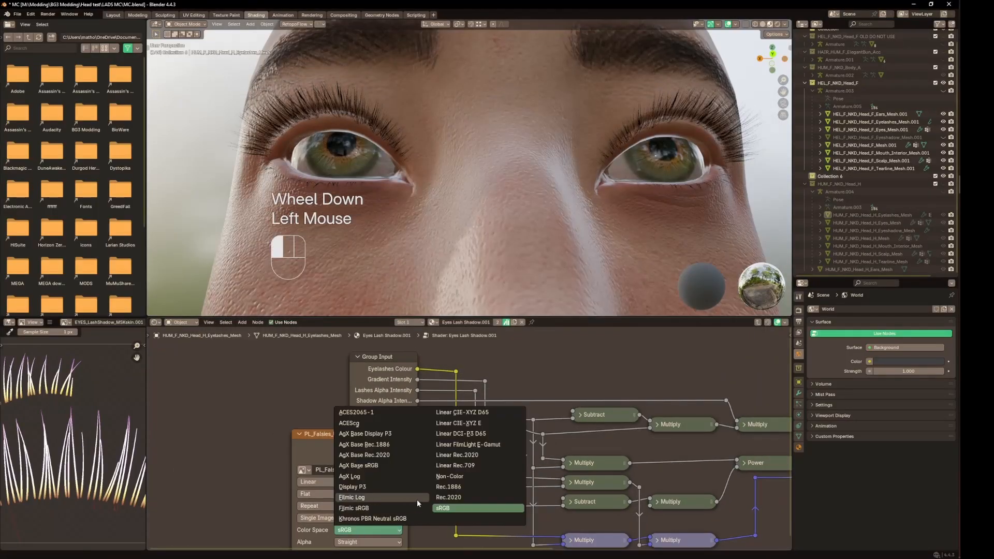
left_click(457, 476)
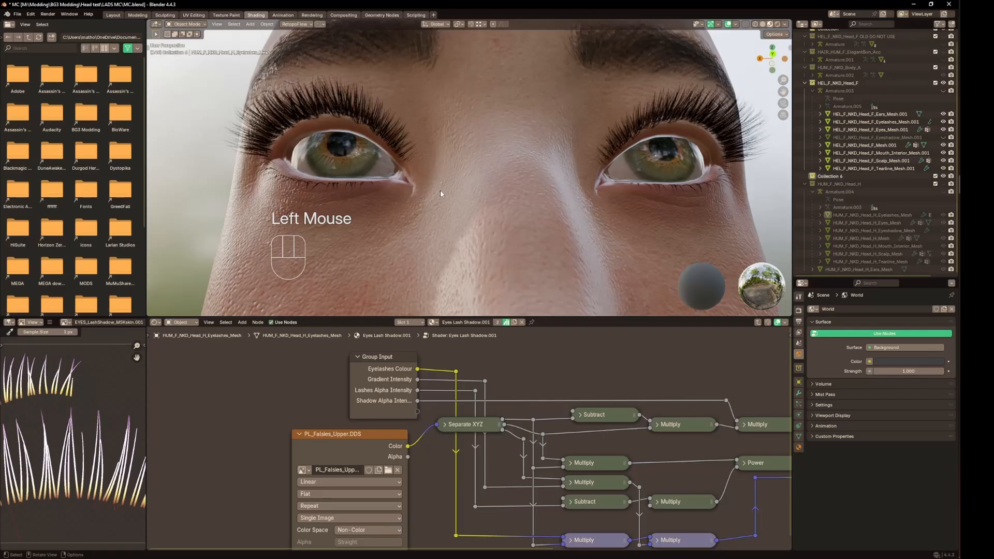
scroll(440, 196, "down", 2)
mouse_move(440, 202)
left_mouse_down()
mouse_move(446, 227)
mouse_move(432, 229)
mouse_move(441, 204)
left_mouse_up()
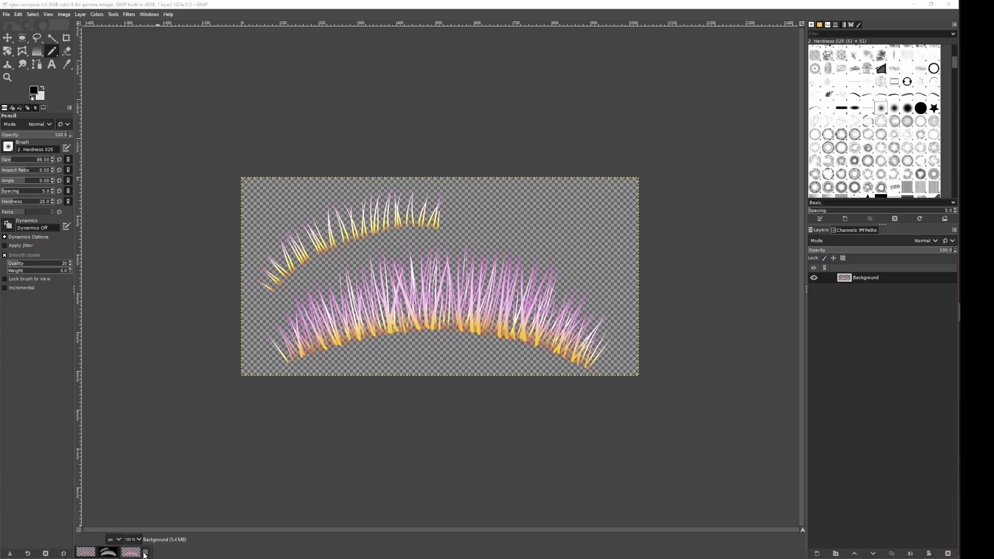
Switch to GIMP, close the composed image, and make the green layer visible and active in the EYES_LashShadow_MSKskin layers.
left_click(145, 552)
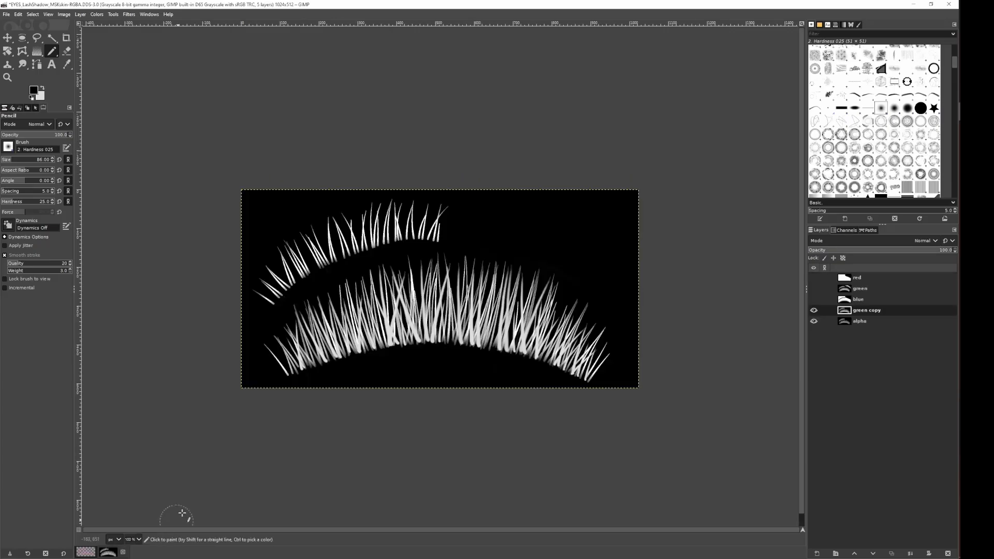
left_click(813, 288)
left_click(875, 288)
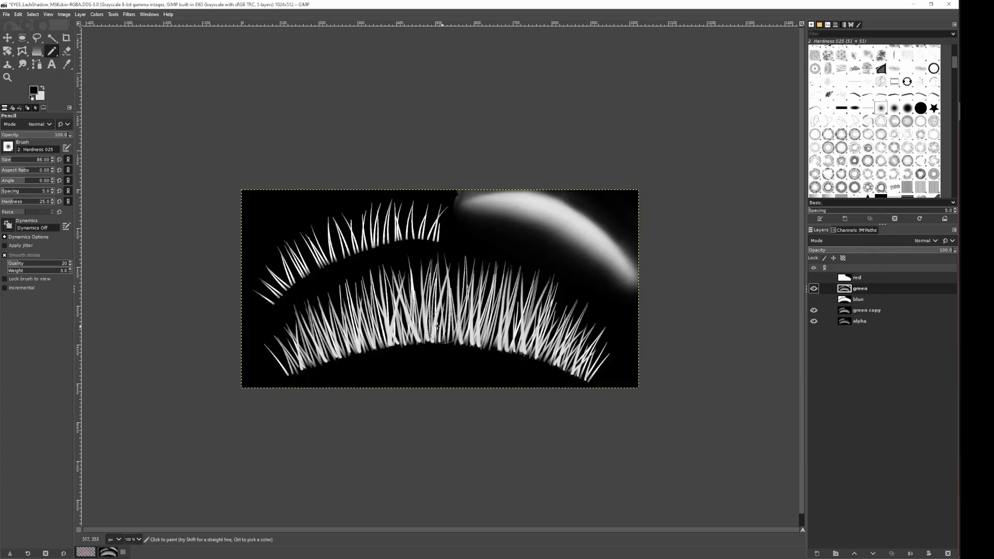
Choose the Clone tool with the Block 01 brush for work on the green layer's shorter lash row.
scroll(346, 298, "up", 1)
scroll(346, 298, "up", 1)
key("c")
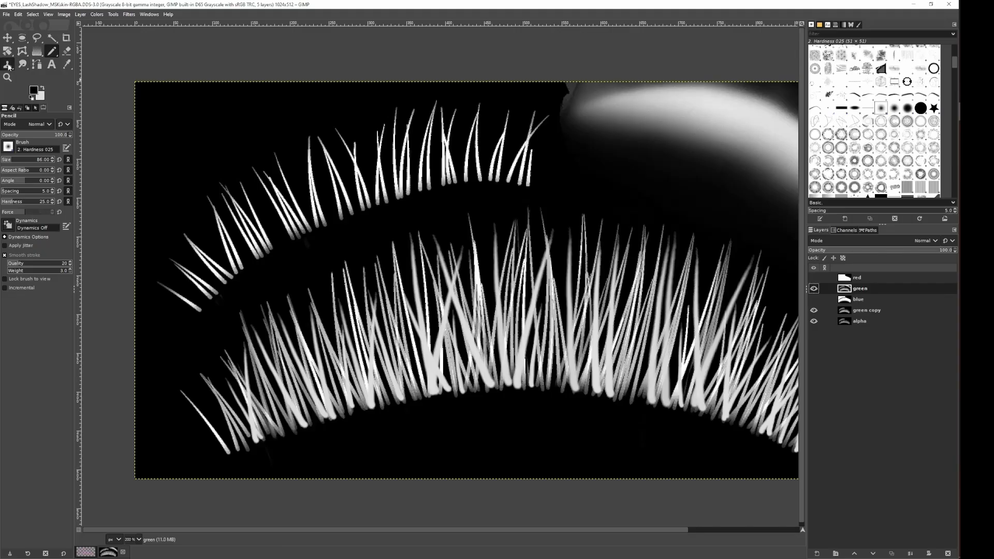
left_click(840, 108)
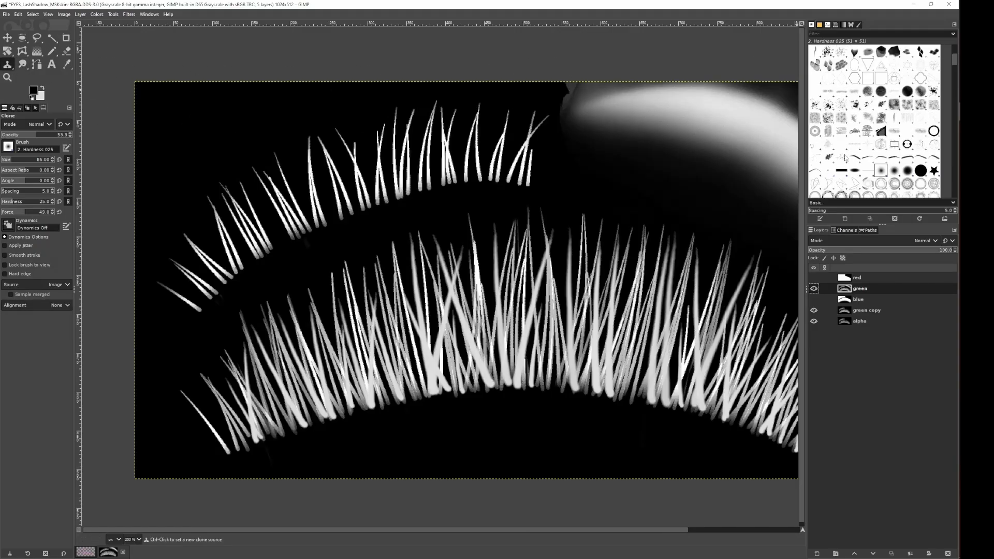
Clone the central lash pair of the shorter row into nearby gaps with brush size 117 and angle -106.
scroll(419, 181, "down", 12)
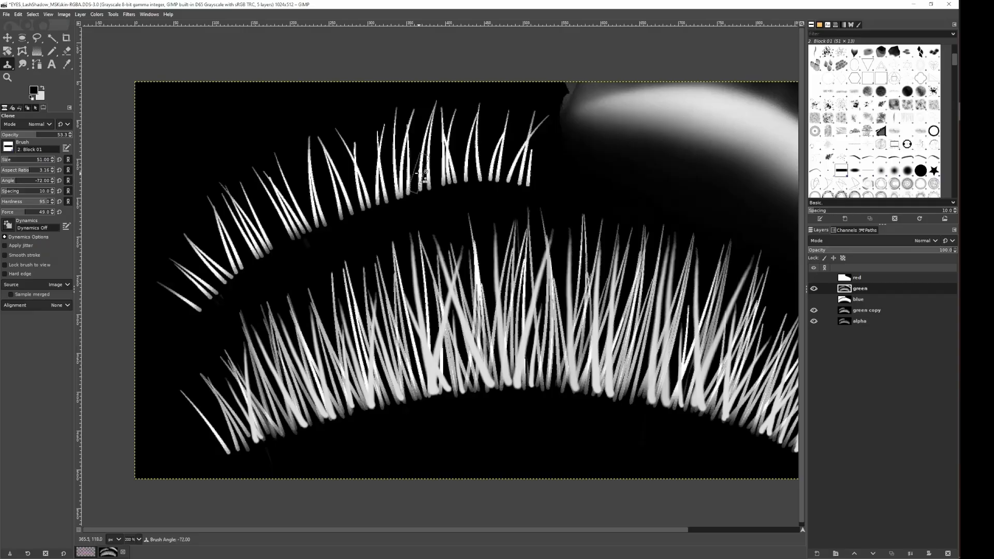
left_click(15, 160)
scroll(342, 176, "down", 11)
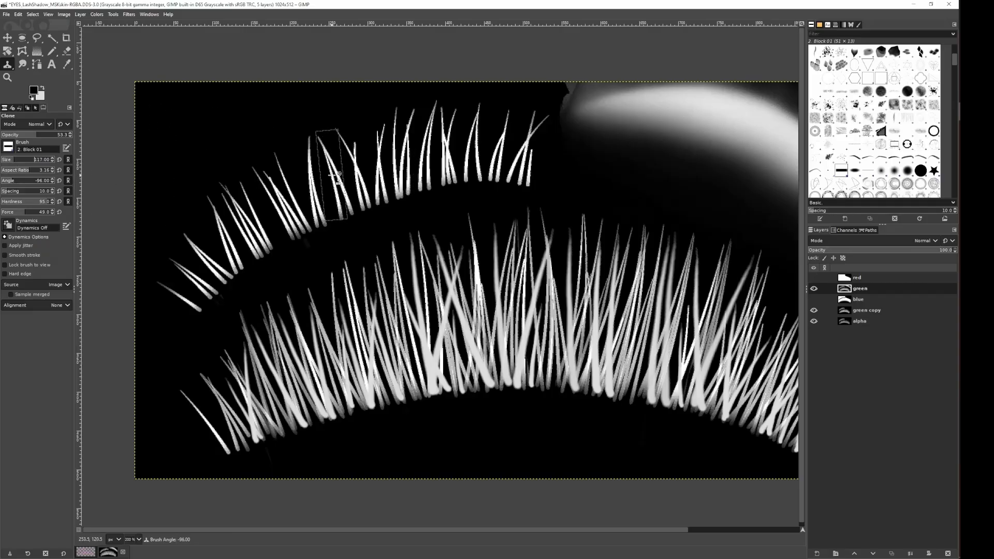
scroll(336, 175, "down", 5)
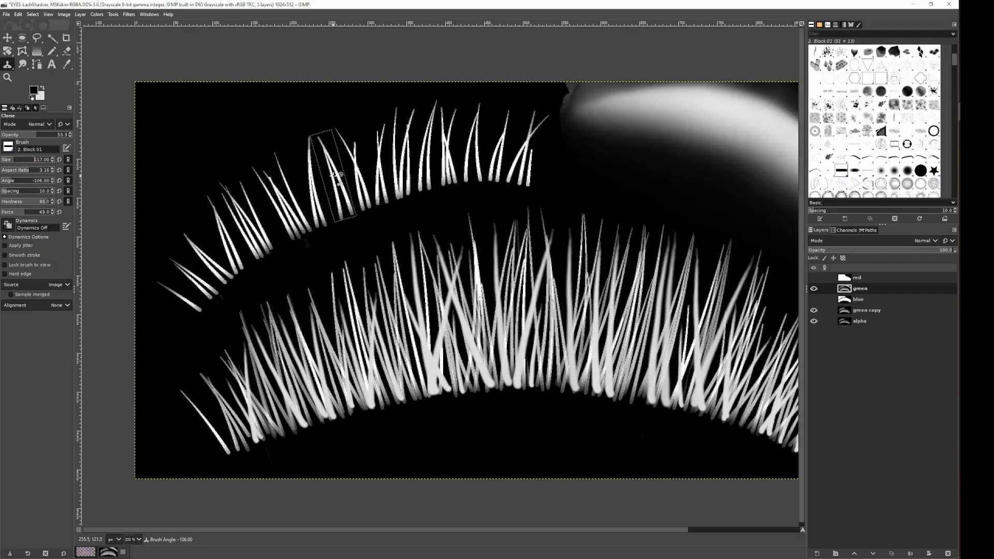
left_click(339, 180, "ctrl")
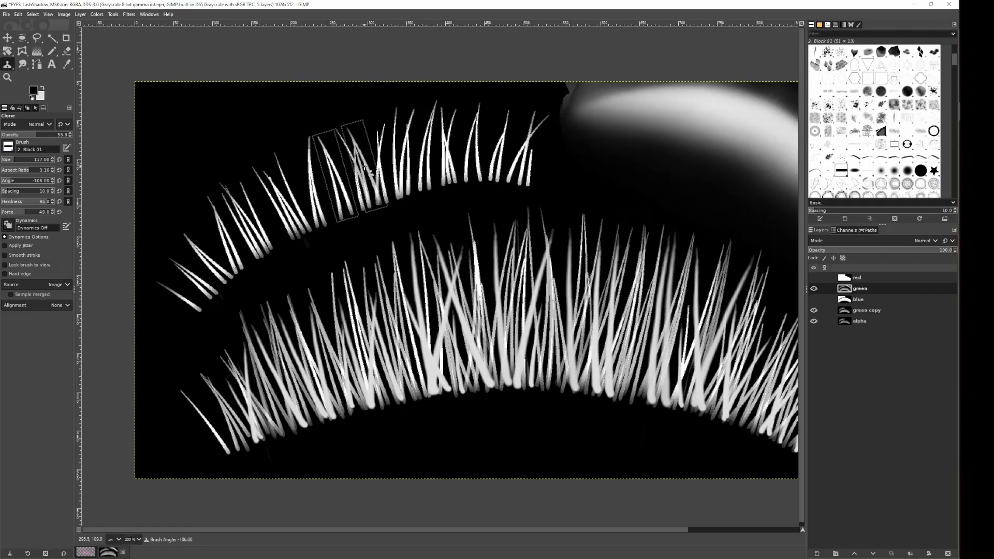
left_click(303, 187)
Clone the outer lash cluster into the gaps beside it with brush size 170 and angle -118, and undo the last stamp.
scroll(249, 217, "down", 4)
scroll(249, 217, "down", 6)
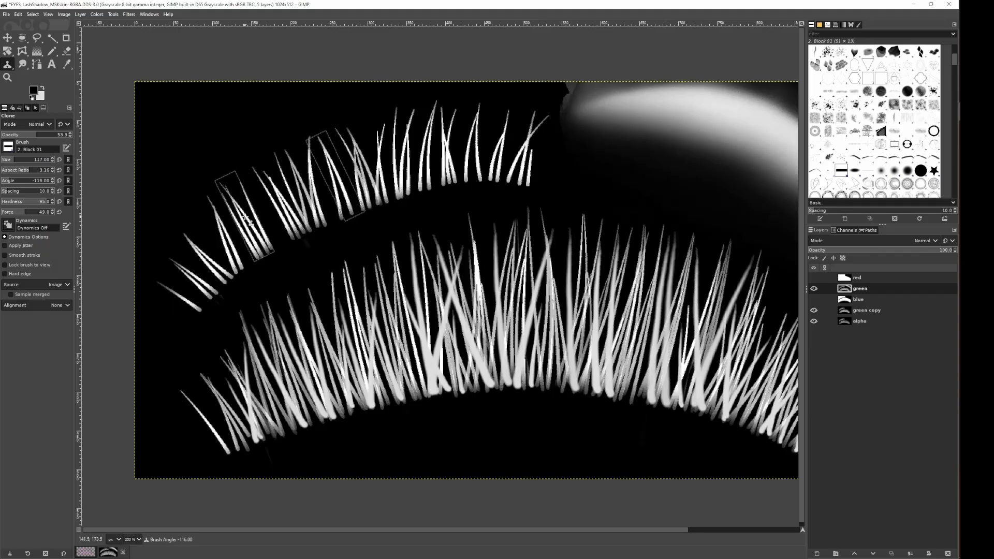
left_click(18, 160)
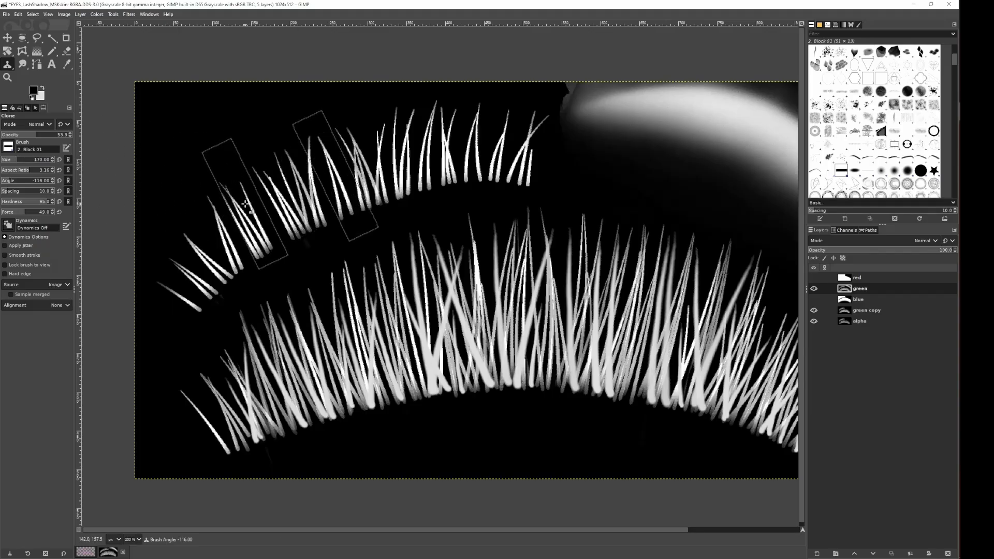
scroll(243, 205, "down", 2)
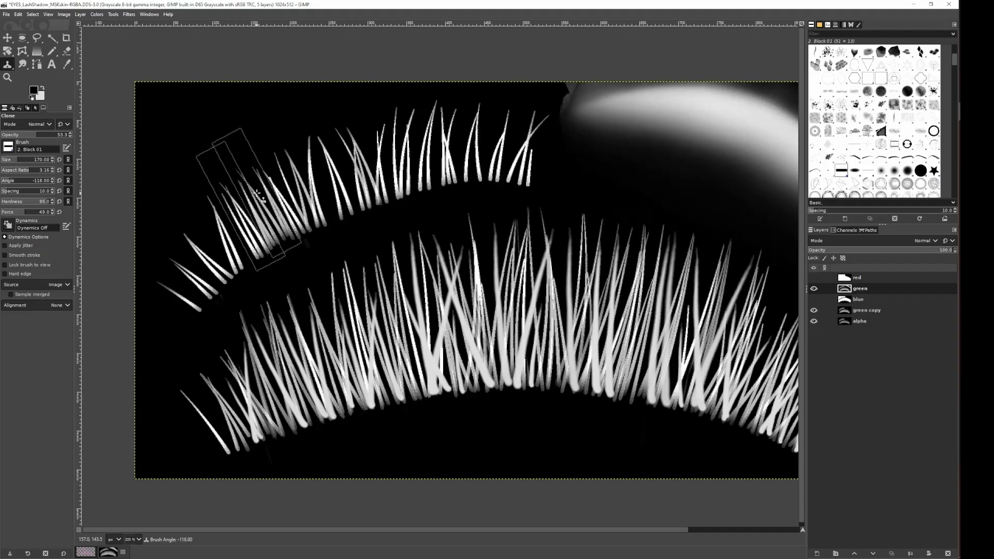
left_click_drag(313, 169, 312, 167)
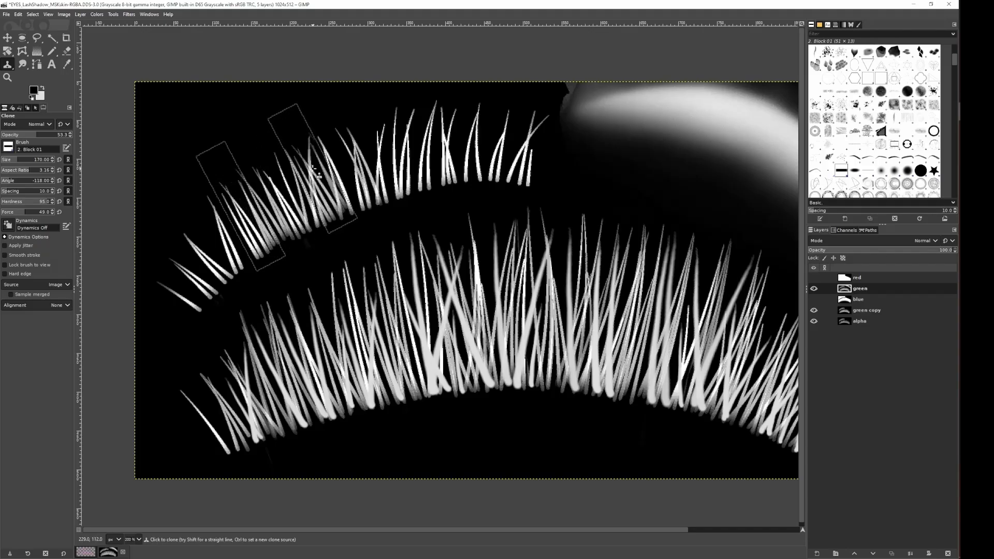
key("ctrl+z")
Set the clone brush to size 128 and angle -106, and clone the central lash pair into the gaps beside it.
scroll(321, 165, "up", 4)
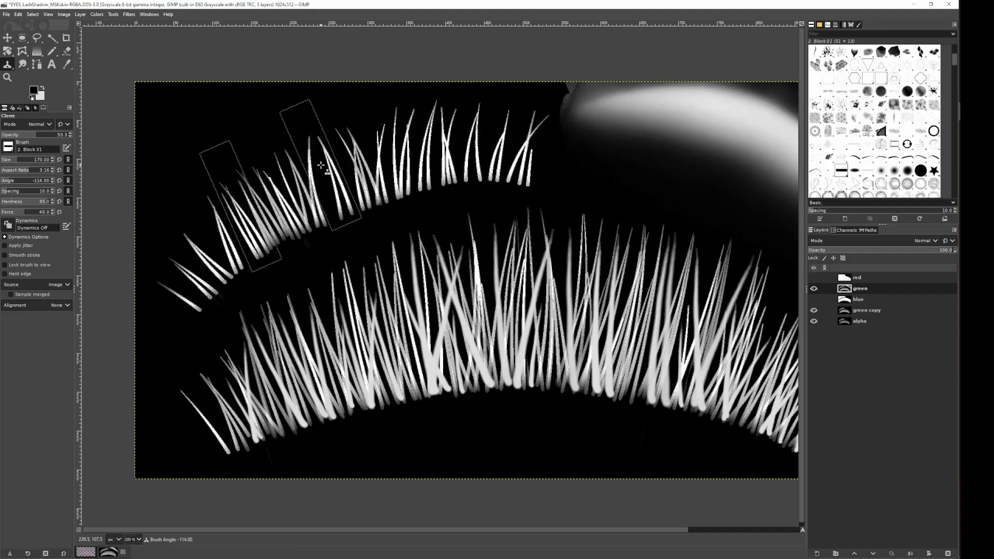
scroll(320, 166, "up", 4)
scroll(320, 167, "up", 1)
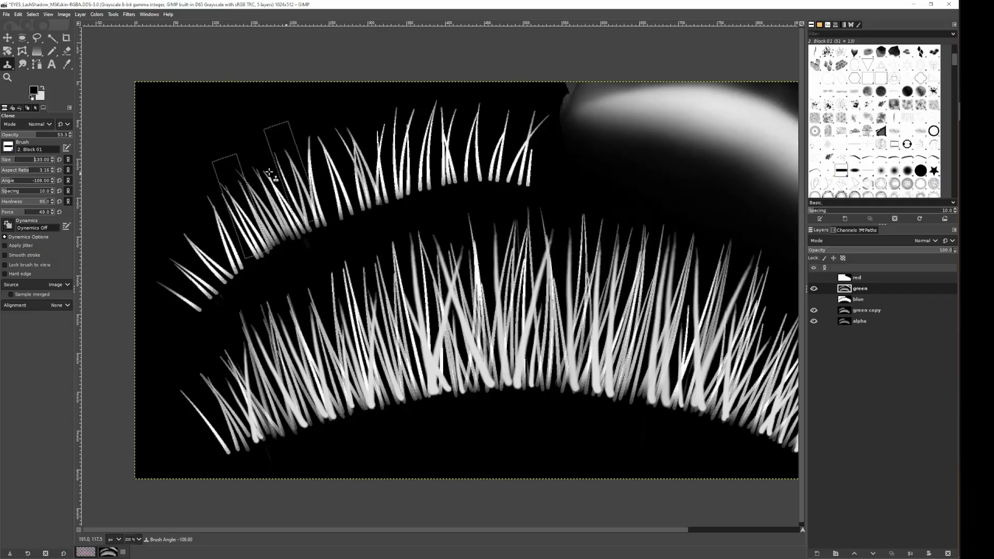
left_click_drag(14, 161, 12, 162)
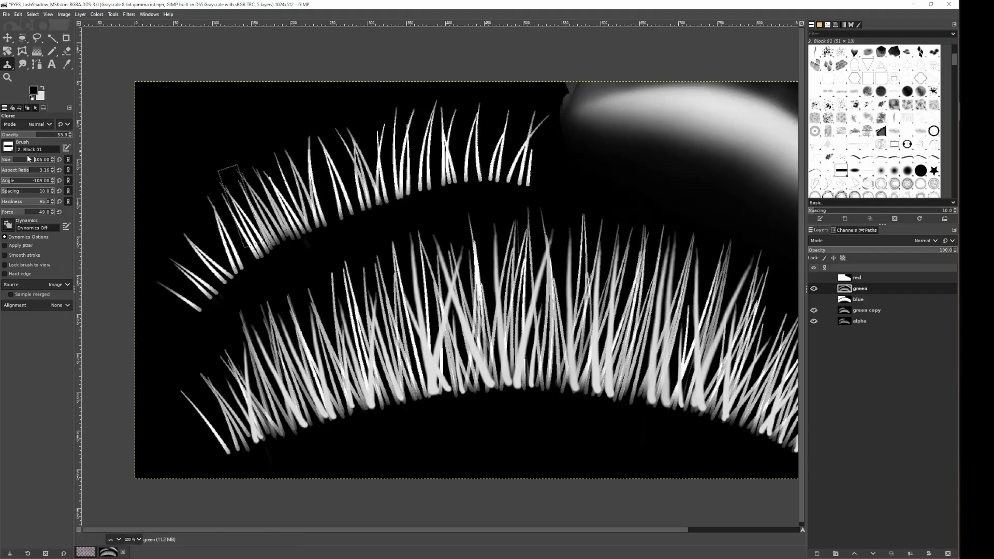
scroll(334, 177, "up", 2)
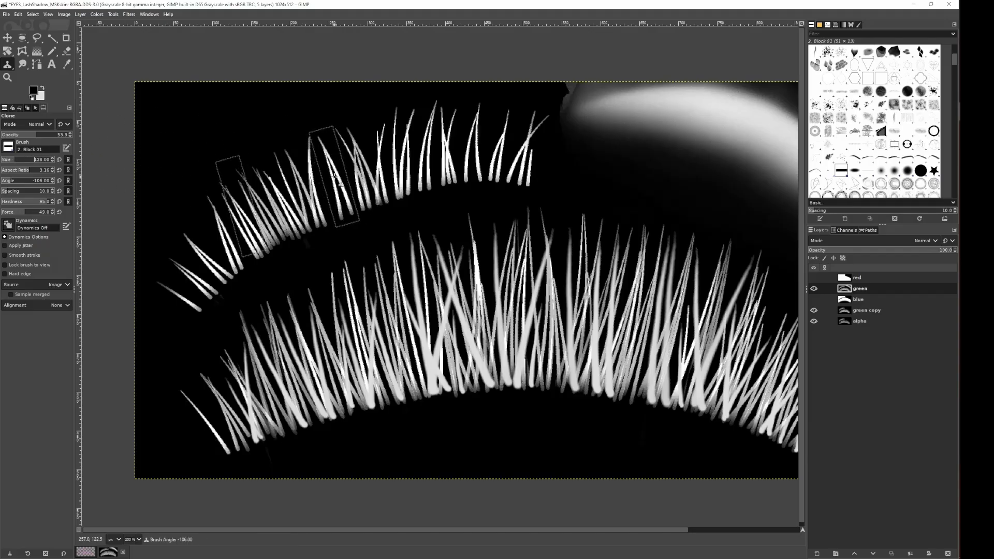
left_click(334, 176, "ctrl")
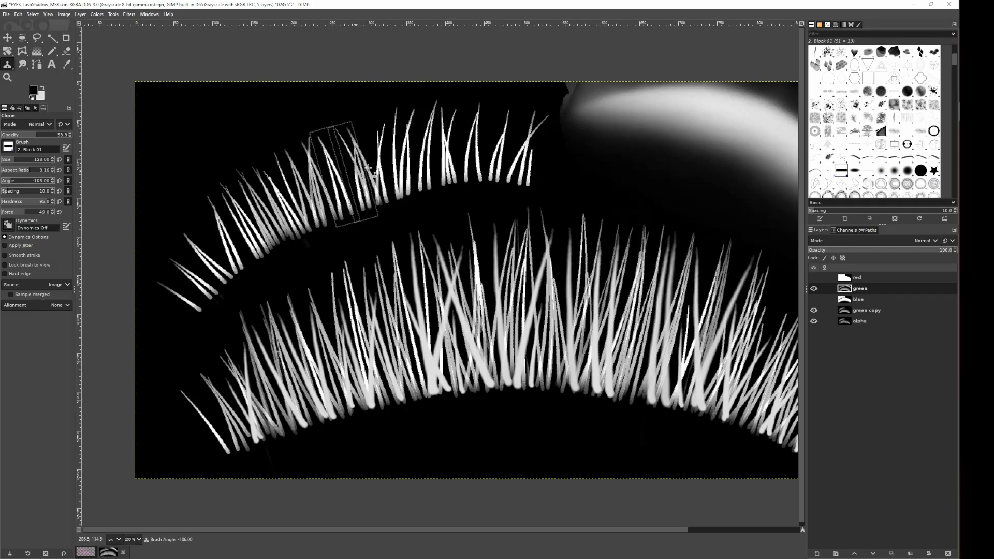
Clone an upright lash pair from the inner half of the shorter row into its neighbouring gaps at brush angle -90.
key("1")
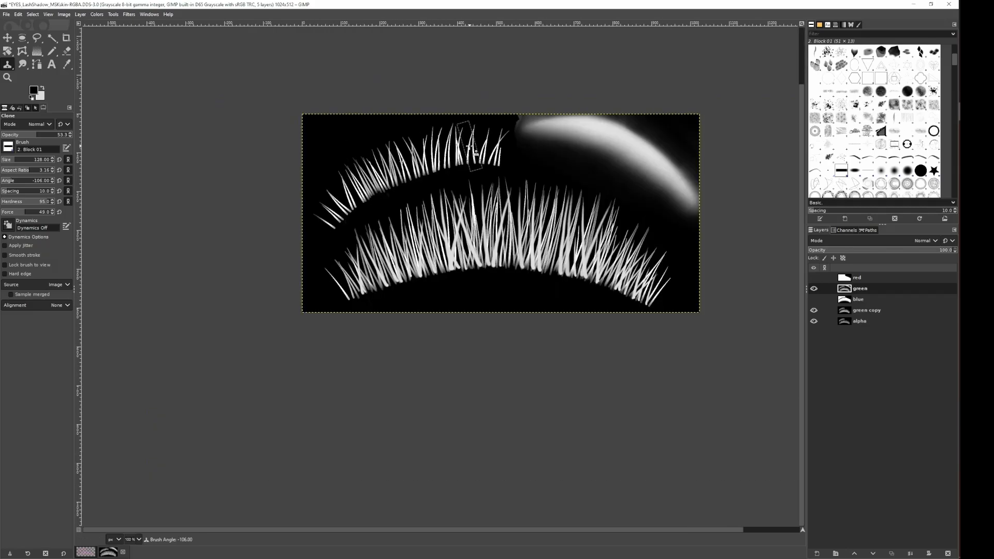
key("2")
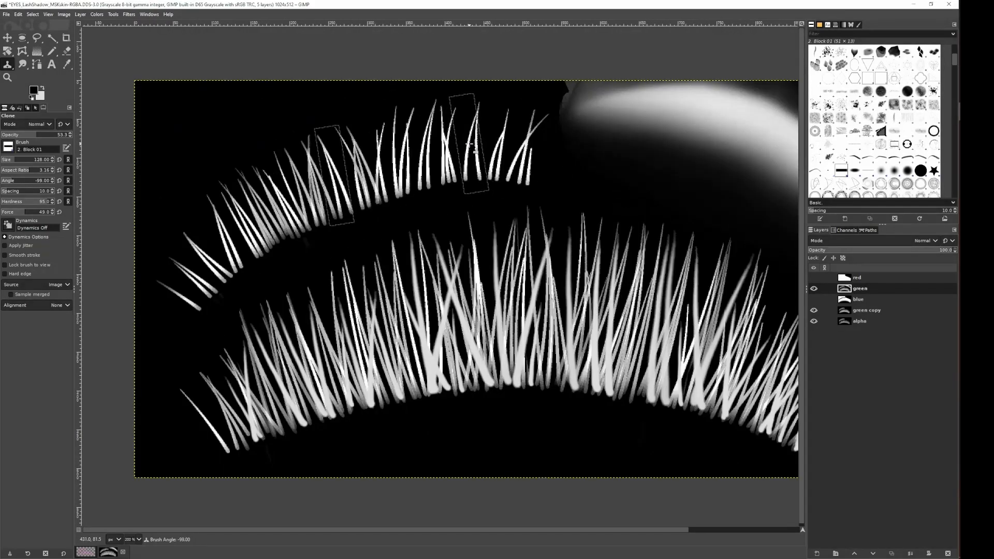
scroll(469, 144, "up", 9)
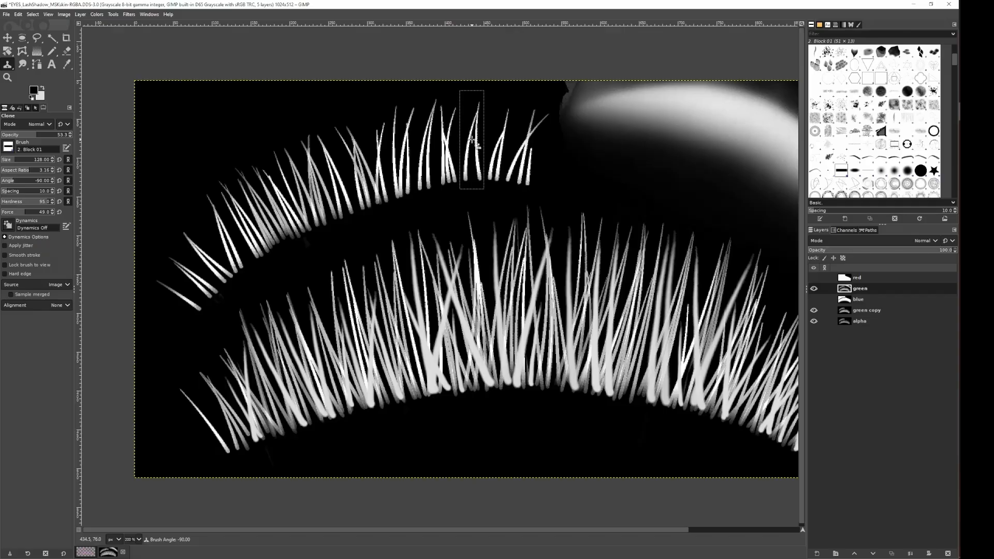
left_click(472, 140, "ctrl")
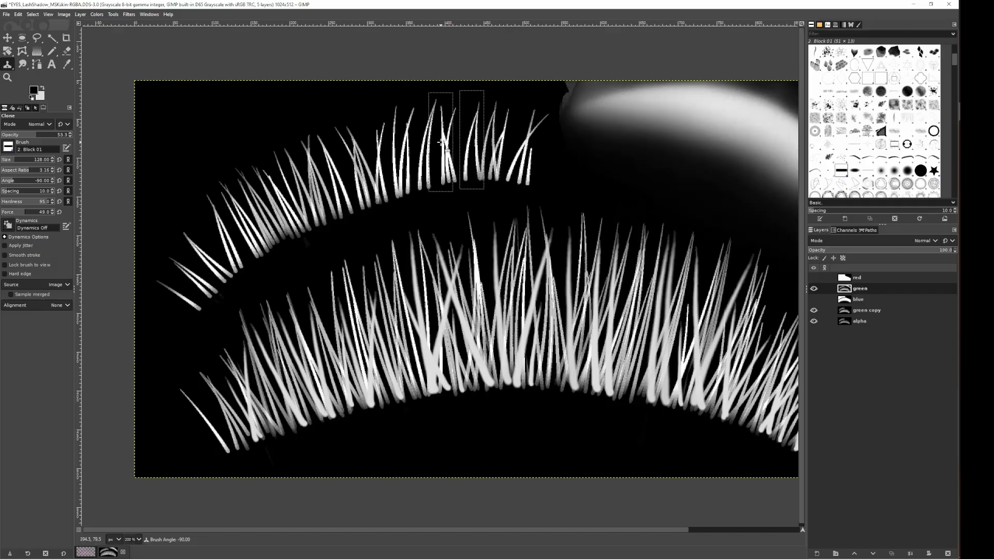
left_click_drag(442, 141, 418, 148)
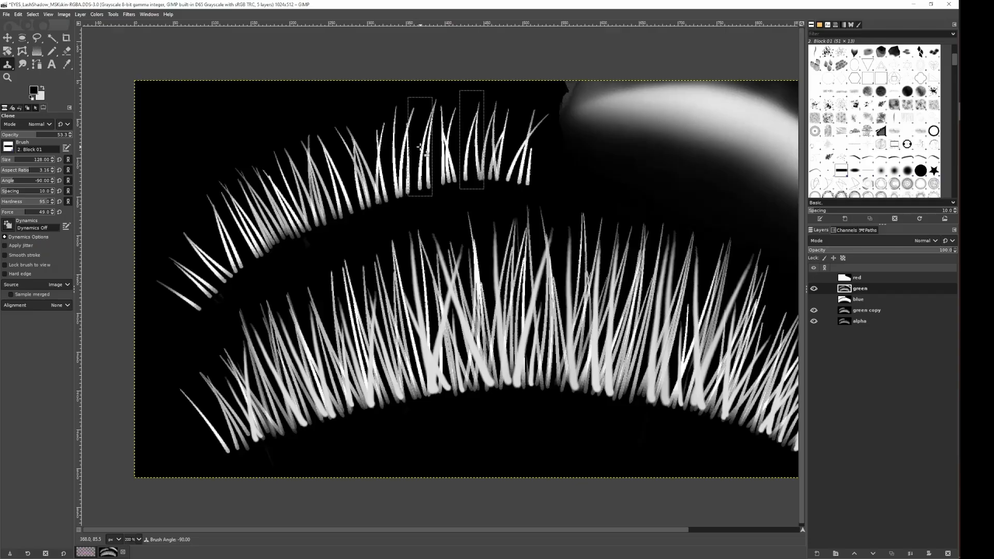
left_click(419, 146)
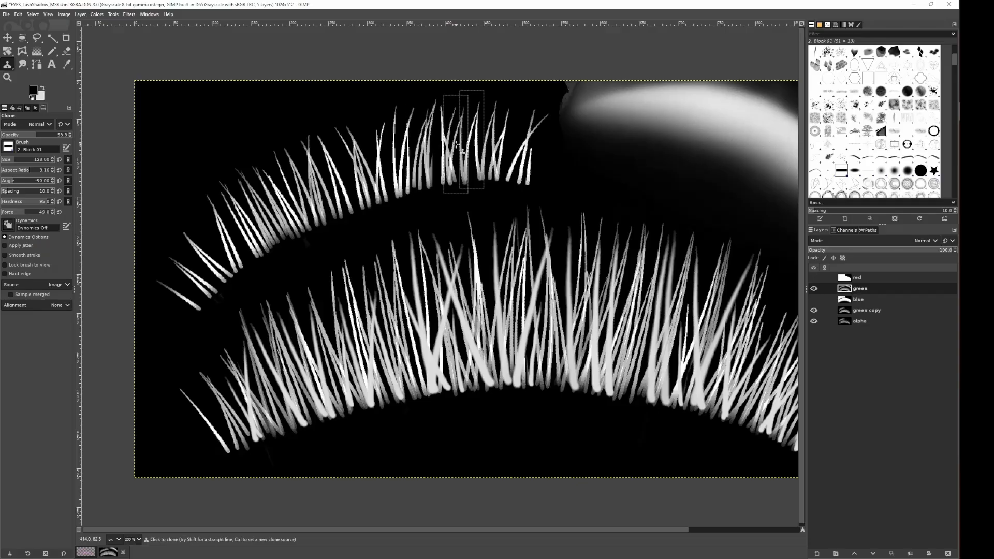
Clone the crossed lashes at the shorter row's inner end into the adjoining gap with brush size 164 and angle -78.
scroll(526, 145, "down", 3)
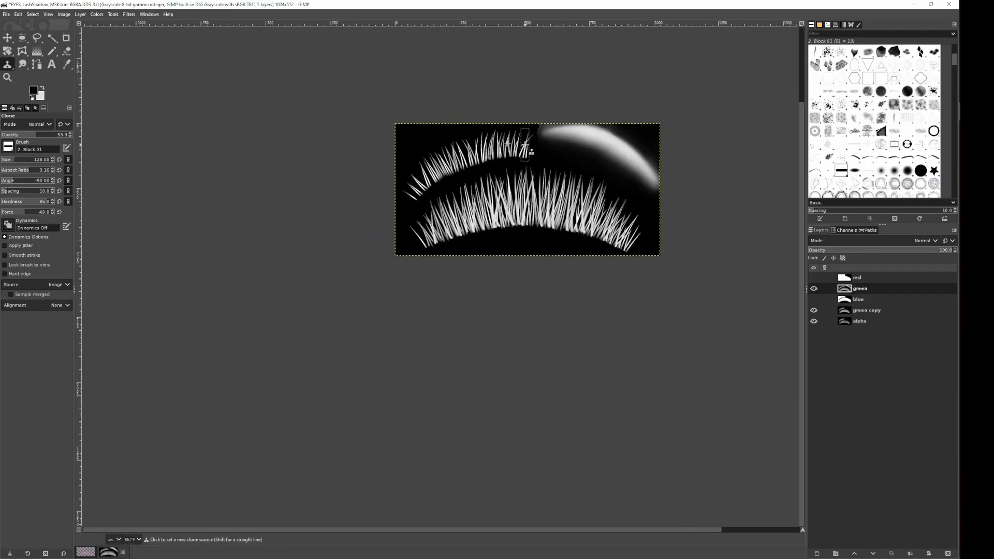
scroll(526, 145, "up", 3)
scroll(525, 146, "up", 1)
scroll(525, 145, "up", 12)
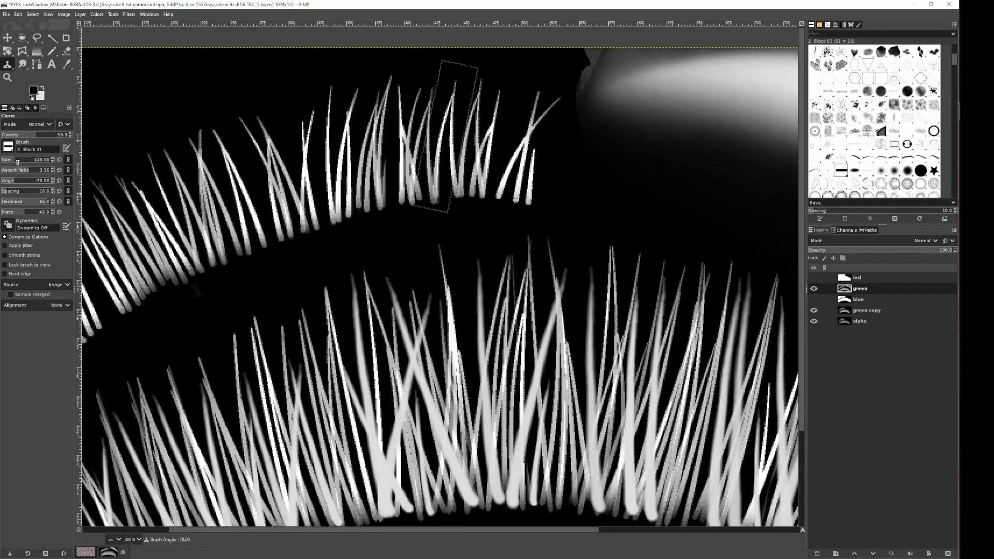
left_click(17, 161)
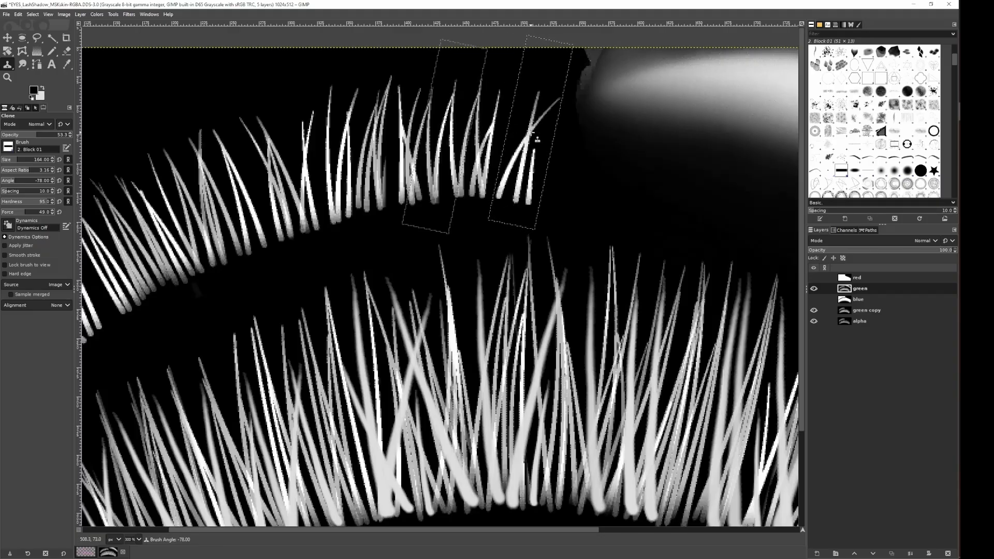
left_click(530, 132, "ctrl")
left_click(508, 128)
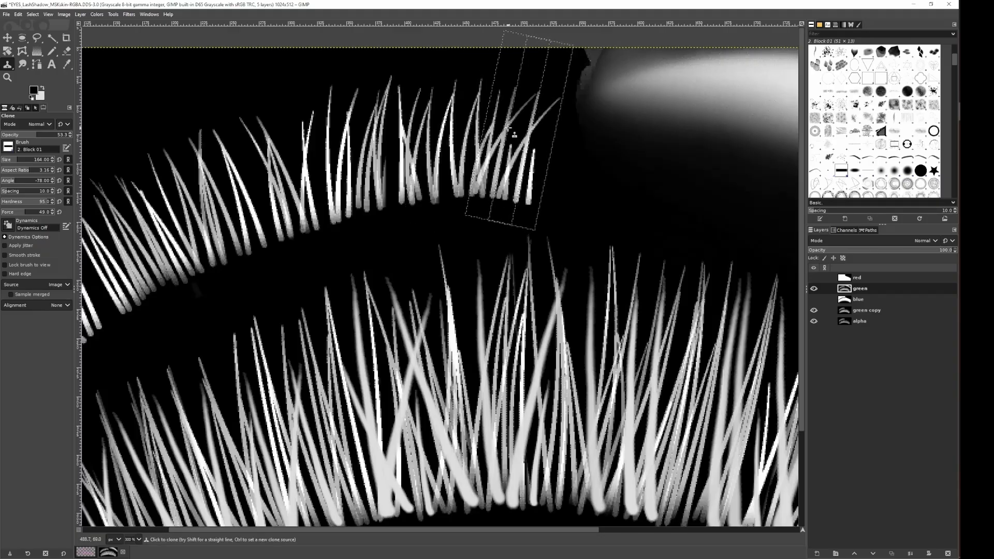
Set the clone brush to size 122 and angle -123, and clone the lash pair near the shorter row's outer end into the gap beside it.
left_click_drag(400, 163, 578, 135)
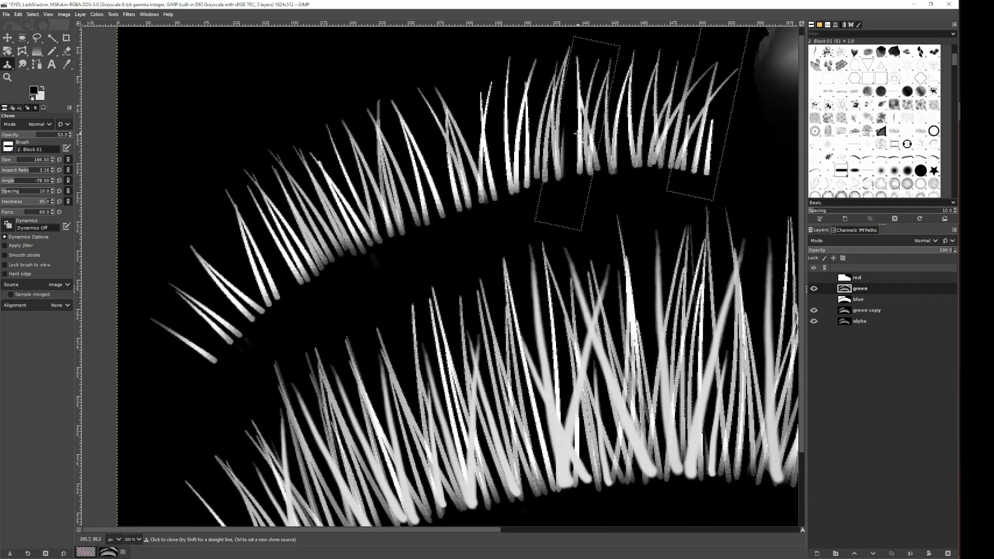
scroll(282, 225, "down", 12)
scroll(237, 260, "down", 20)
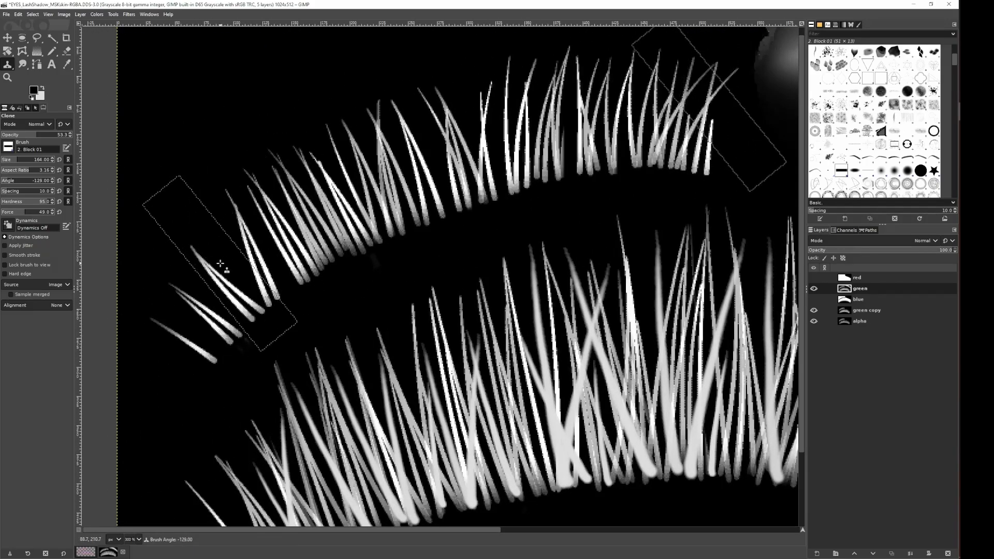
scroll(200, 284, "down", 10)
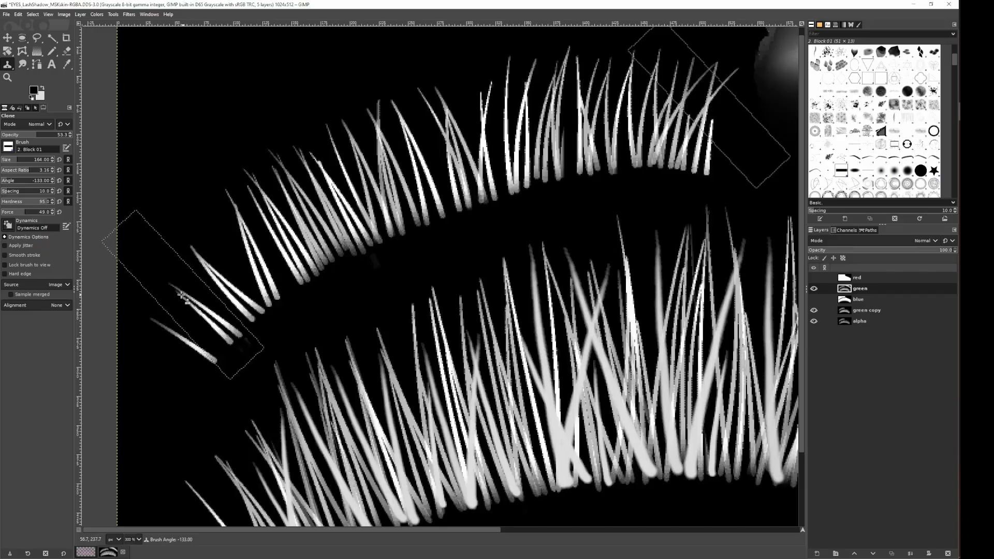
left_click(15, 159)
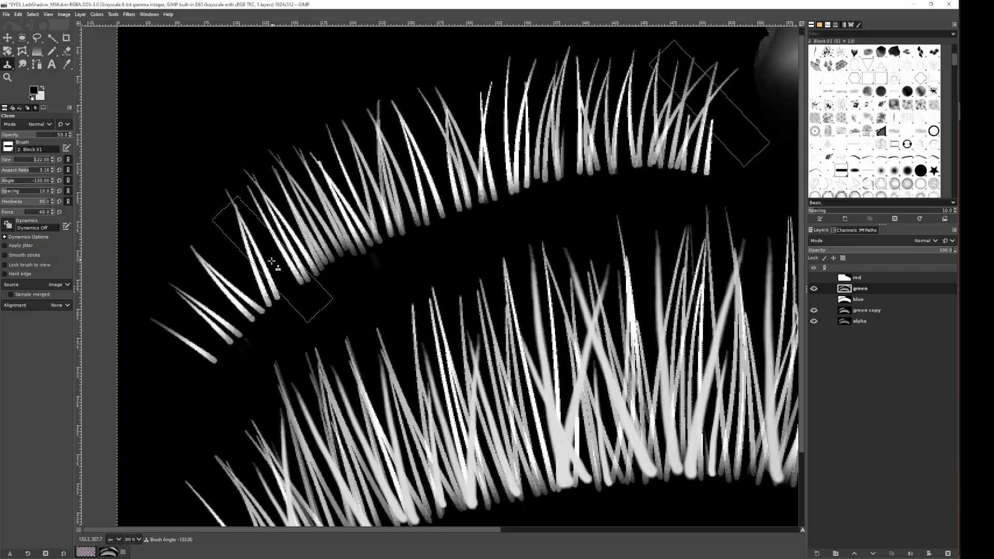
scroll(254, 255, "up", 9)
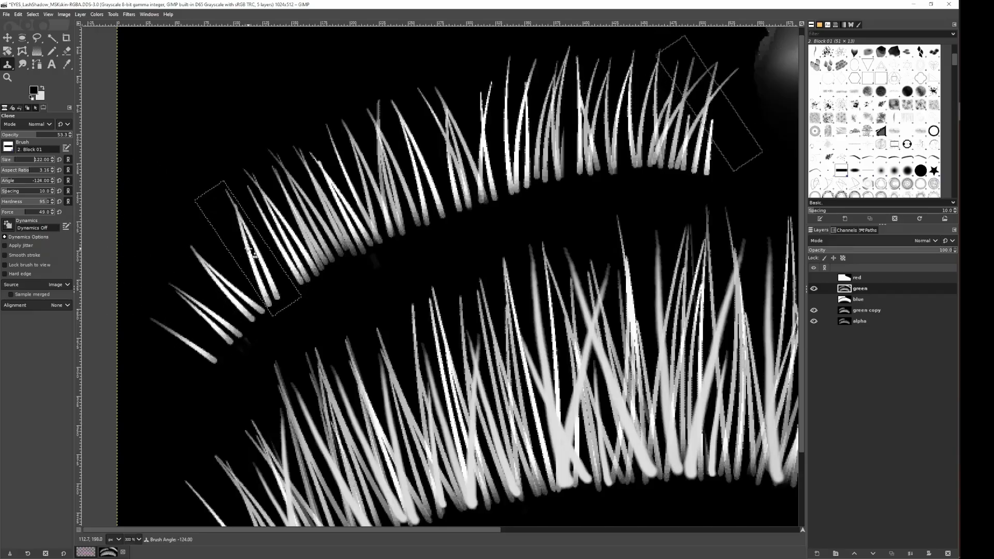
scroll(253, 253, "up", 1)
left_click_drag(252, 254, 266, 246)
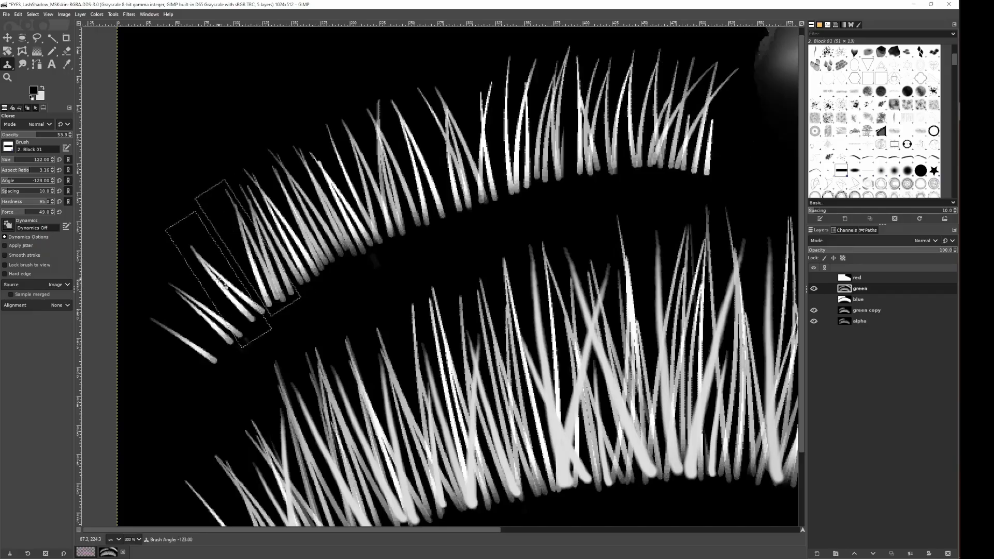
Set the clone brush angle to -136, and clone the slanted outer lashes into the gap toward the denser part of the shorter row.
scroll(197, 303, "down", 11)
scroll(194, 307, "down", 2)
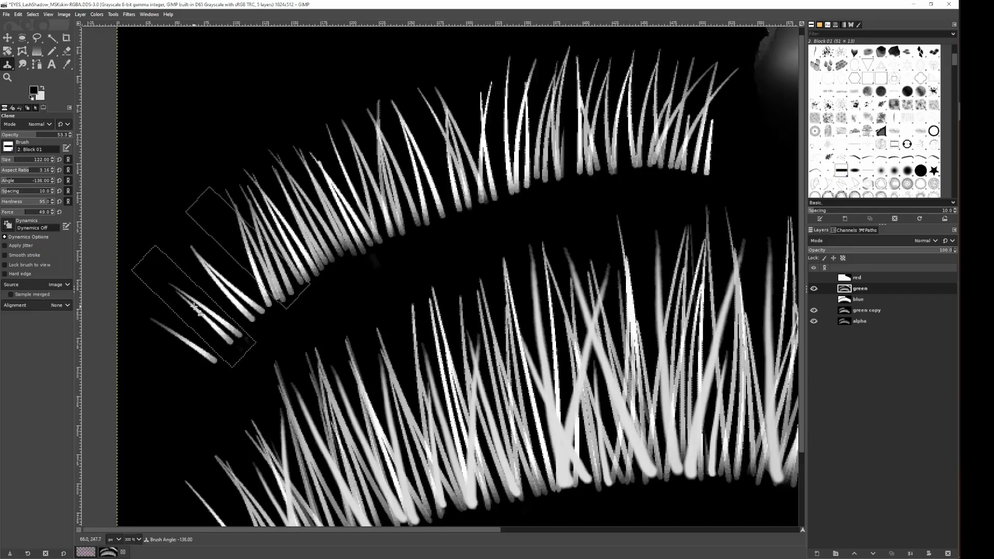
left_click(196, 304, "ctrl")
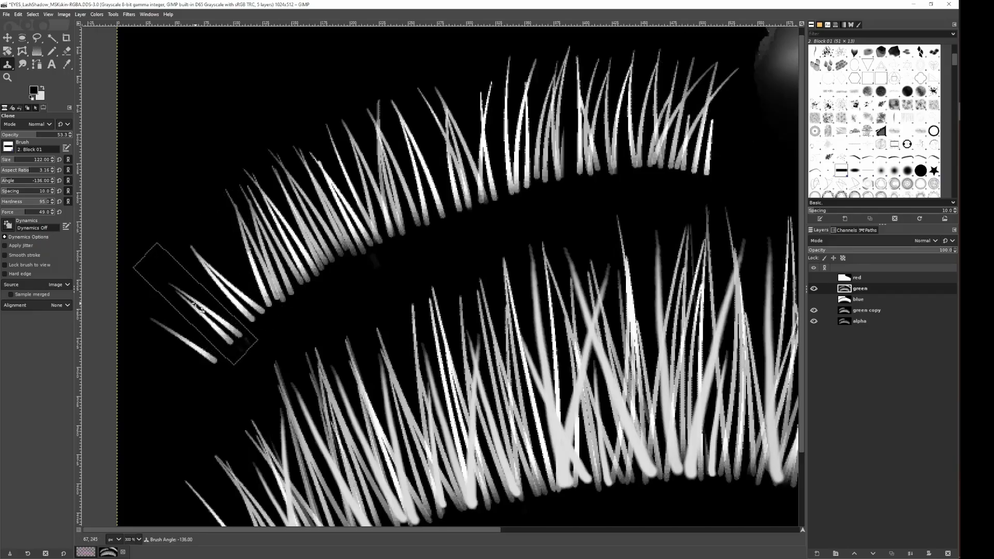
left_click(233, 273)
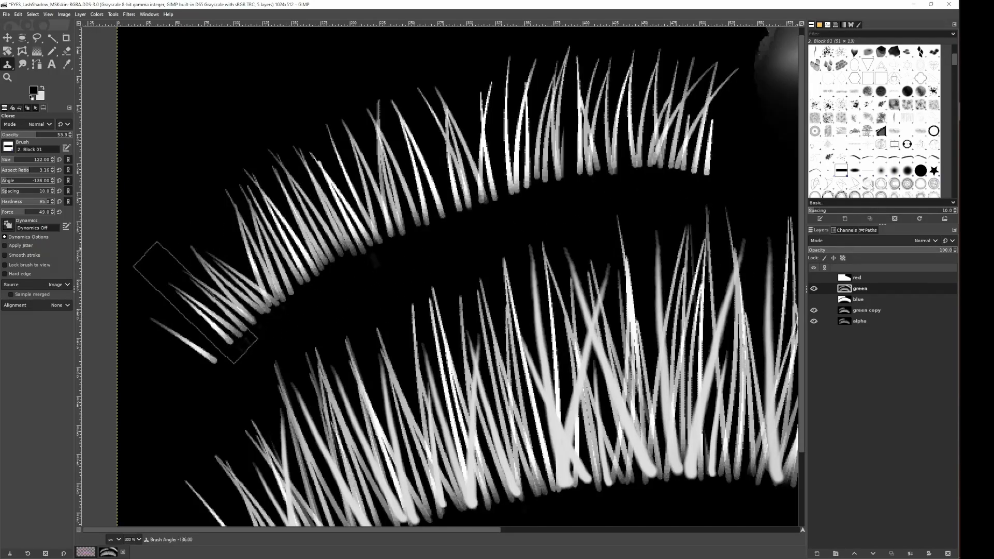
Choose the thin single-hair fiber_and_fur brush from the brush collection and set its size to 106.
scroll(875, 179, "down", 4)
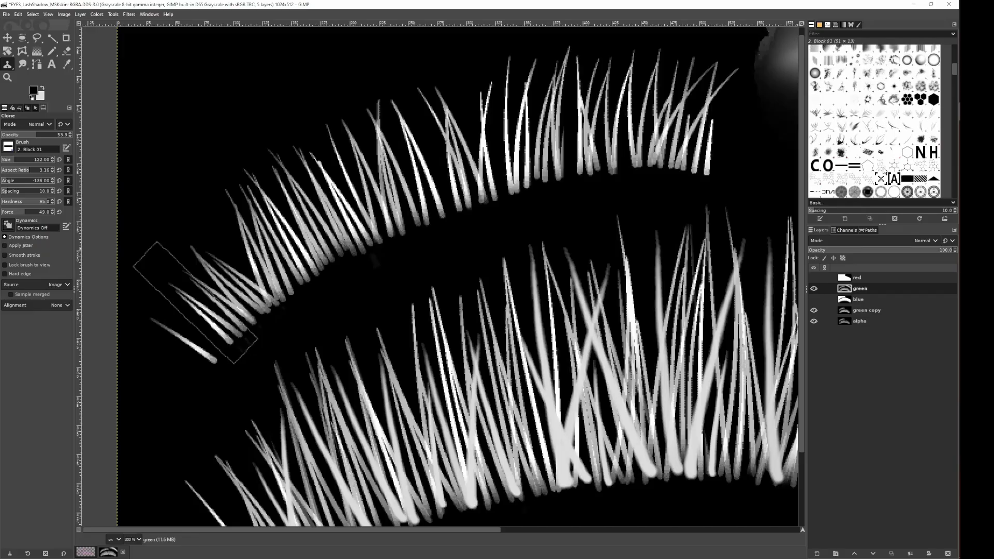
scroll(883, 171, "down", 5)
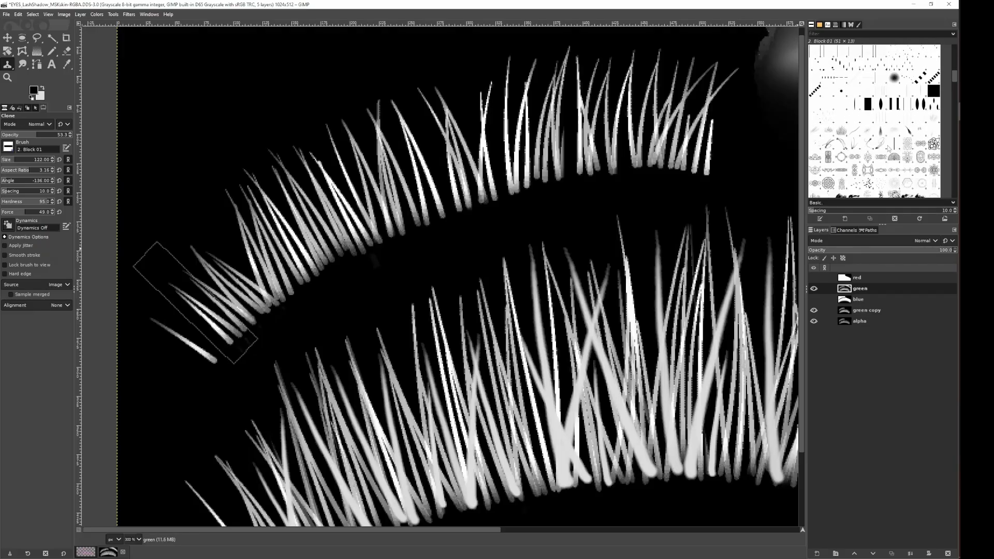
scroll(871, 140, "down", 6)
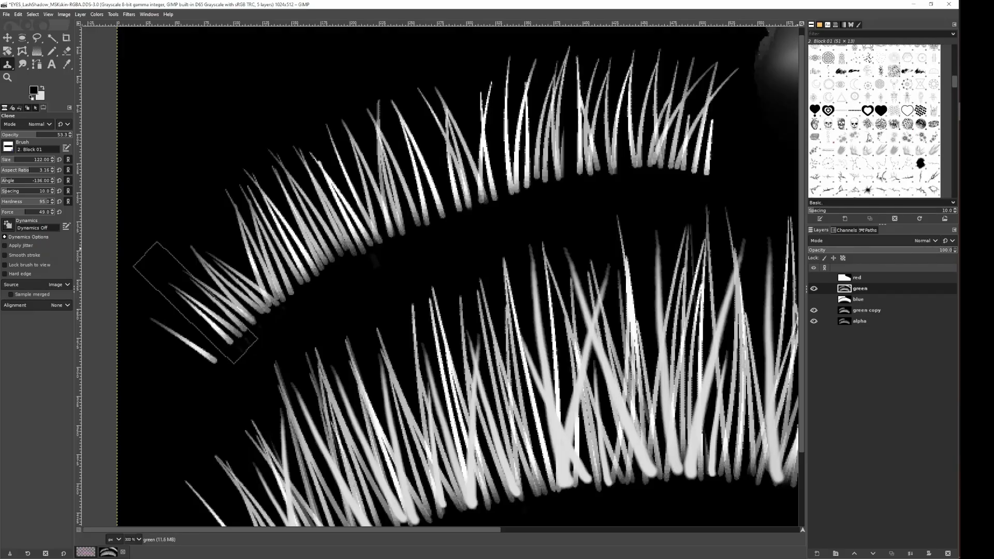
scroll(869, 137, "down", 6)
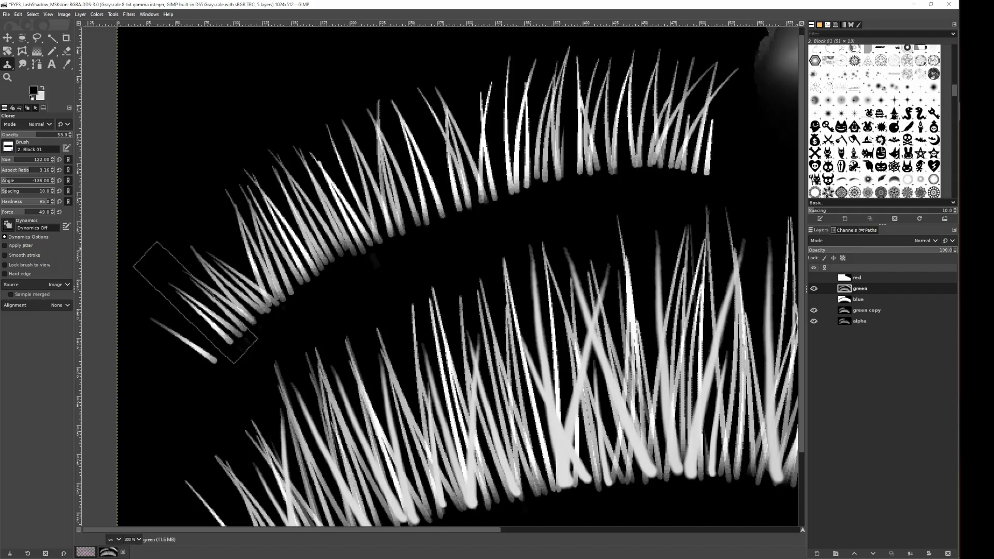
left_click(894, 150)
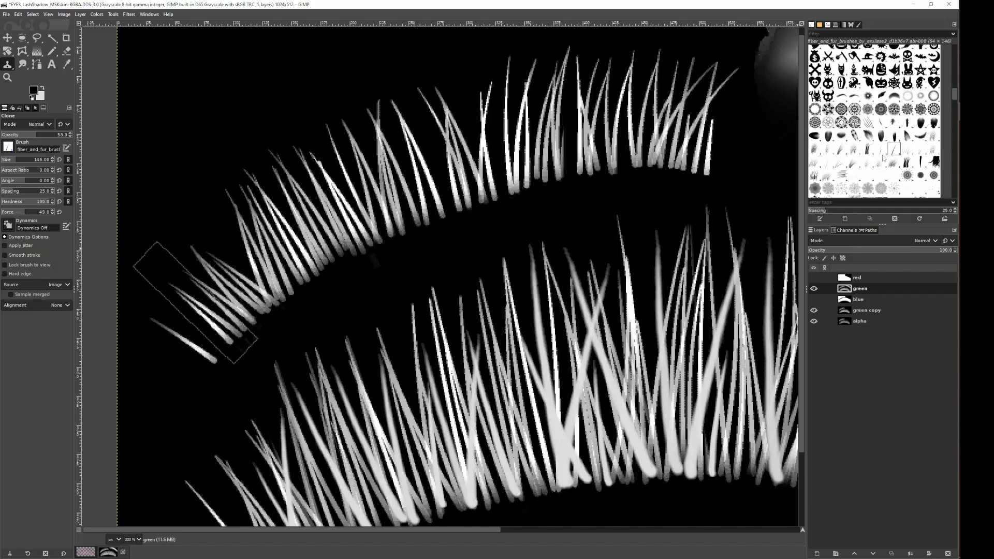
left_click(14, 161)
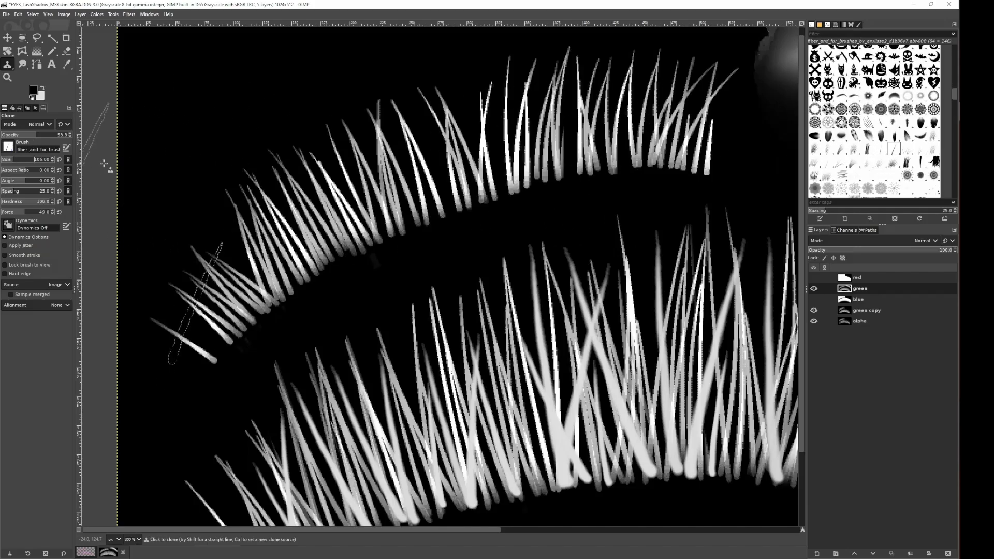
Swap the colours to make the light one the foreground, set the brush angle to -11, and switch to the Airbrush tool.
left_click(42, 90)
scroll(454, 163, "down", 11)
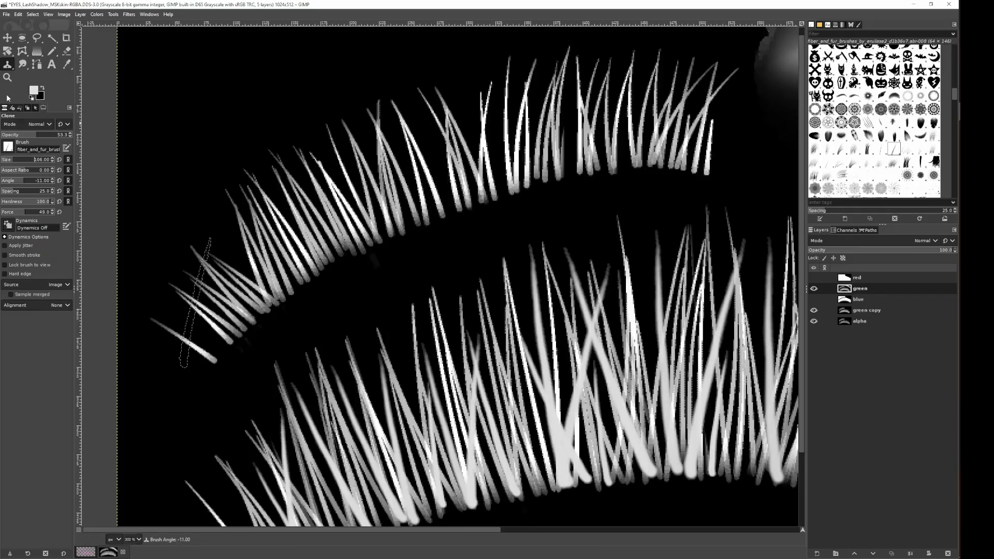
left_click(54, 53)
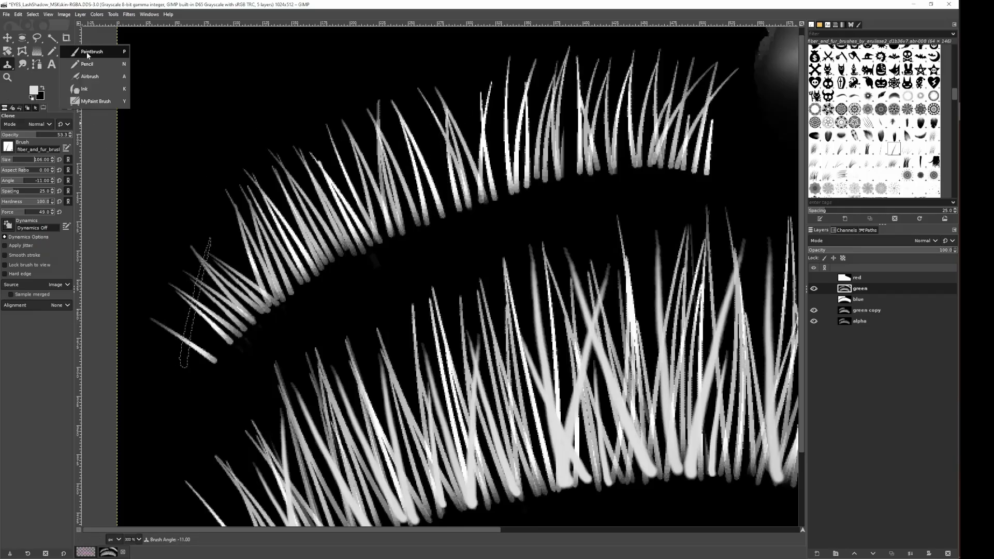
left_click(89, 76)
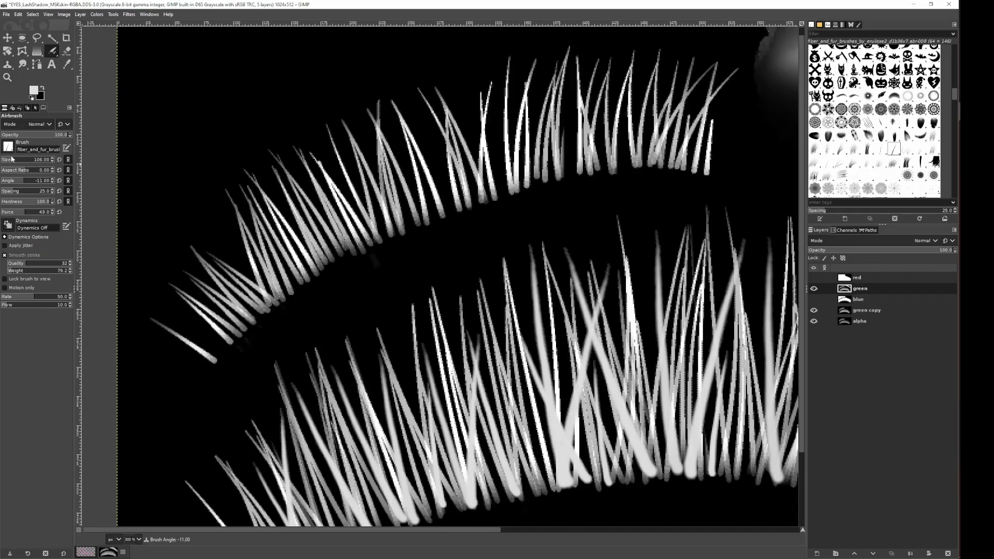
Airbrush a single lash into the gap in the shorter row's inner half with brush size 76 and angle -18.
left_click_drag(434, 160, 405, 218)
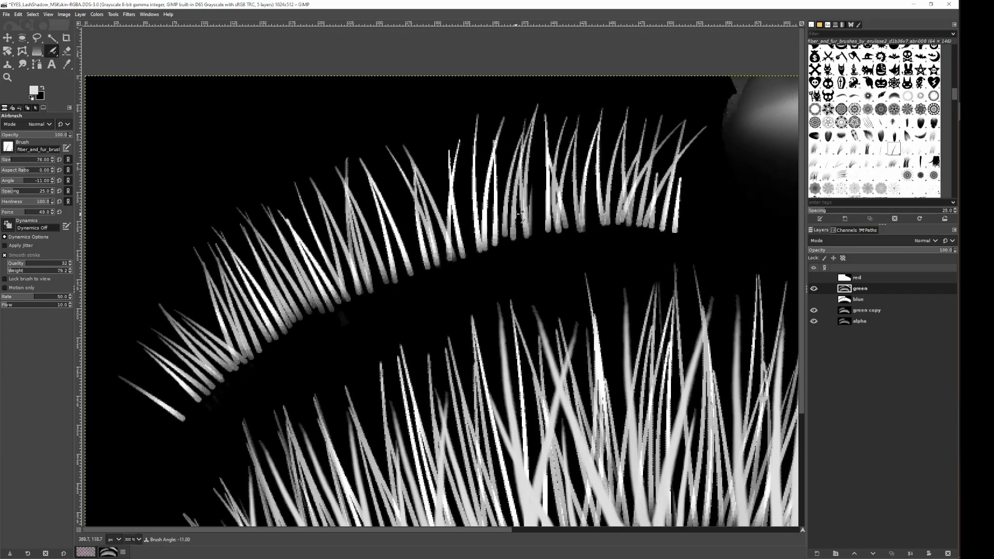
scroll(522, 215, "up", 2)
scroll(552, 175, "down", 7)
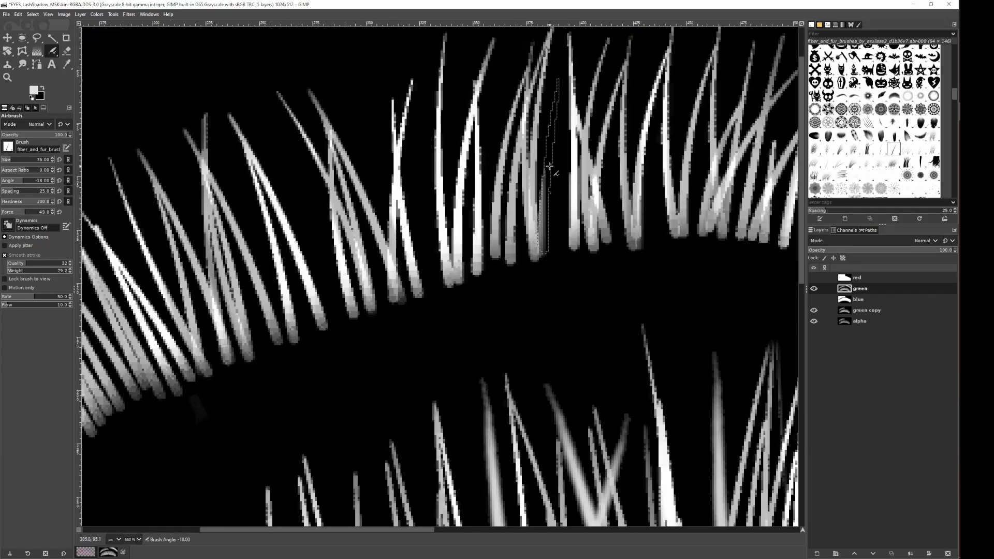
left_click(548, 167)
left_click_drag(548, 167, 548, 167)
Enlarge the airbrush to size 117 and paint long lashes into the gaps around the middle of the shorter row.
left_click(14, 161)
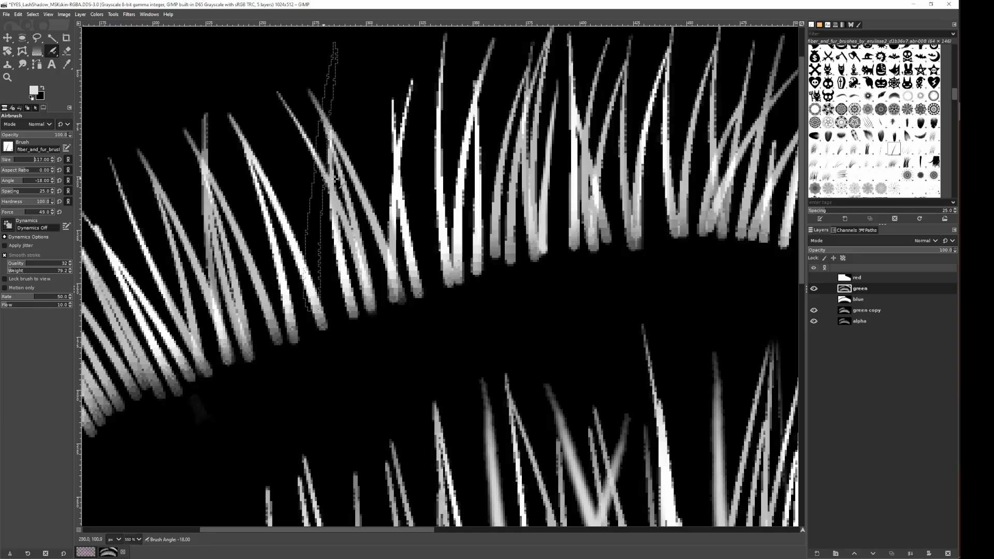
scroll(429, 175, "up", 5)
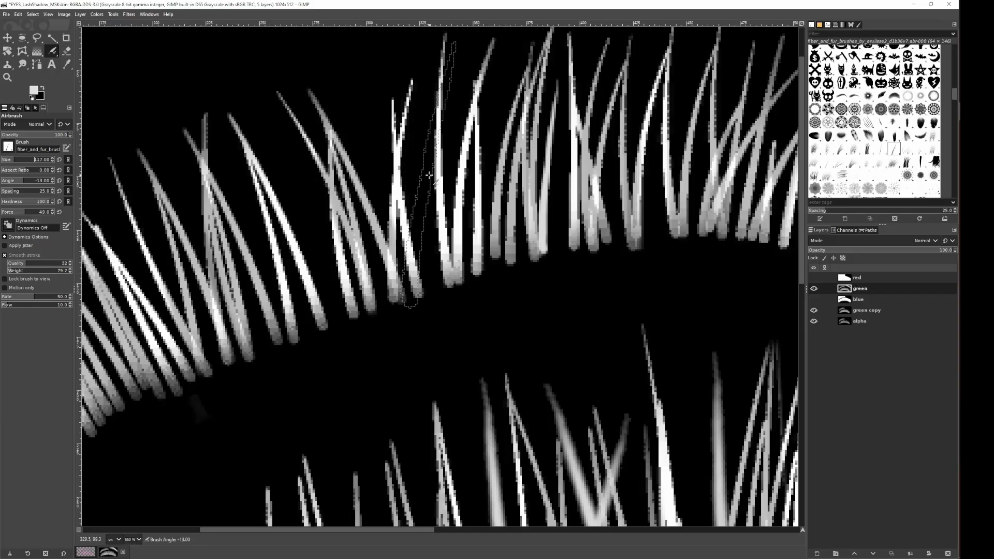
scroll(429, 175, "up", 2)
mouse_move(429, 175)
left_mouse_down()
mouse_move(426, 209)
mouse_move(416, 200)
mouse_move(482, 159)
left_mouse_up()
scroll(431, 175, "down", 2)
scroll(431, 193, "down", 3)
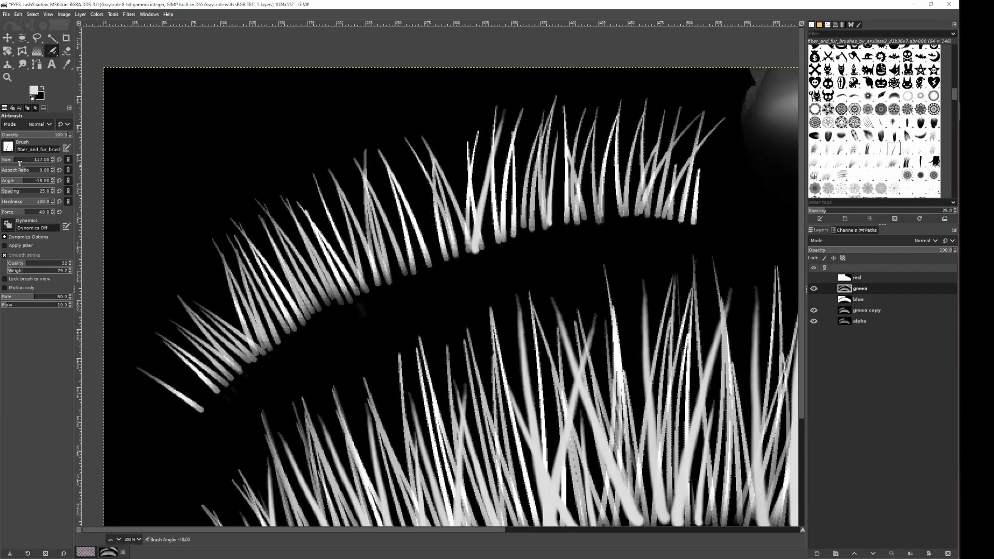
Airbrush extra lashes into the gaps near the shorter row's inner end with brush size 81 and angle -9.
left_click(11, 160)
scroll(567, 176, "up", 8)
scroll(612, 167, "up", 1)
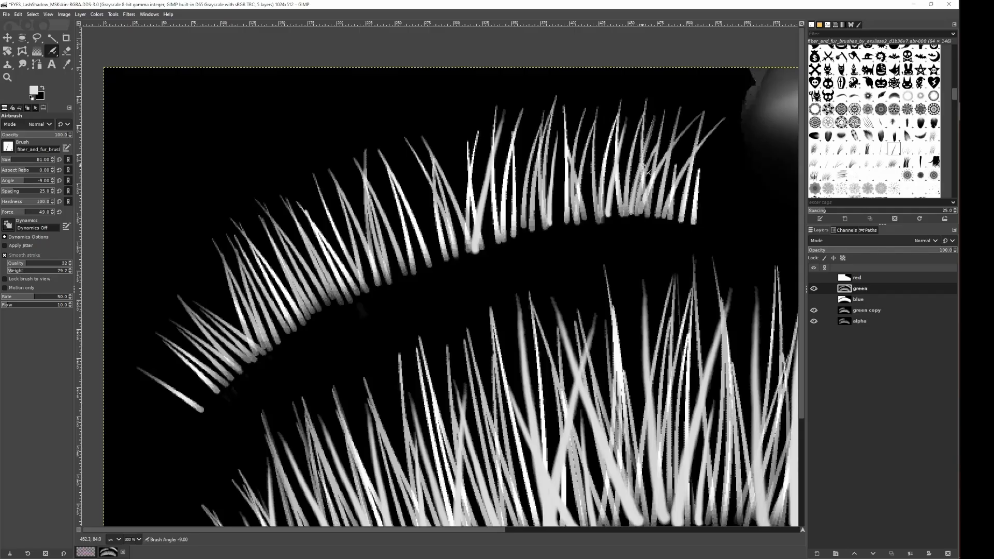
Swap the foreground to black and trim the tip of the innermost crossed lash, finishing with the airbrush at angle -1.
scroll(595, 188, "up", 4)
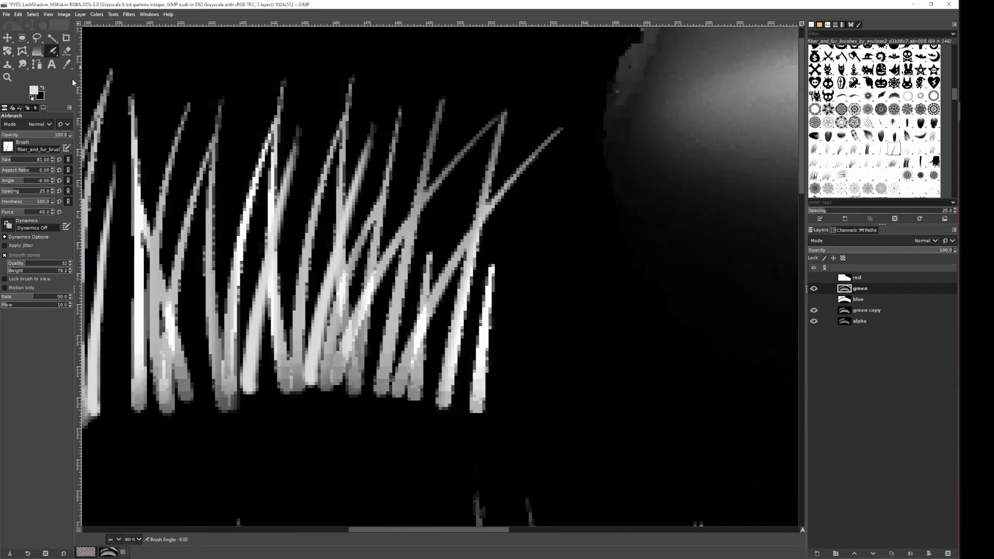
left_click(43, 89)
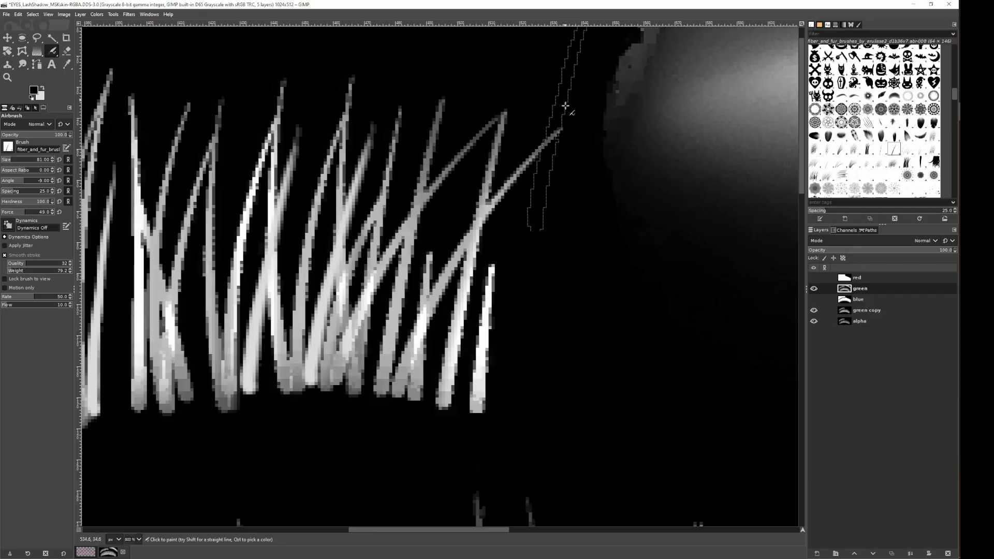
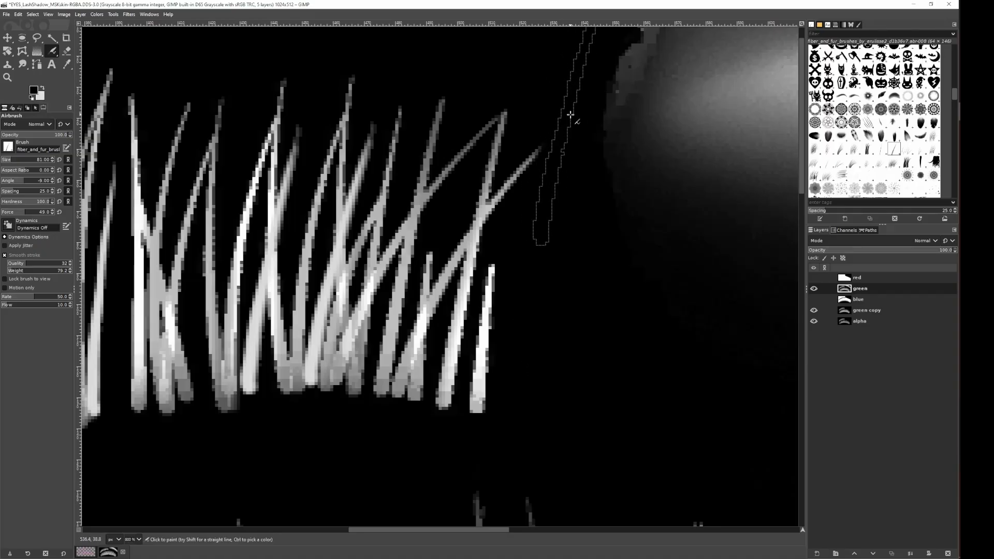
scroll(561, 141, "up", 8)
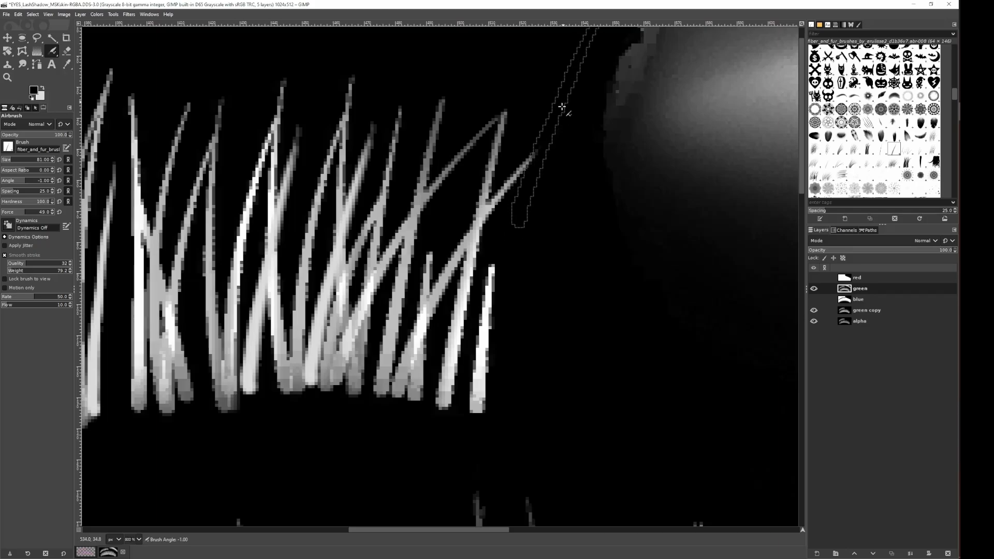
mouse_move(551, 115)
left_mouse_down()
mouse_move(554, 95)
mouse_move(549, 124)
mouse_move(577, 63)
mouse_move(555, 113)
mouse_move(563, 81)
left_mouse_up()
scroll(563, 197, "down", 2)
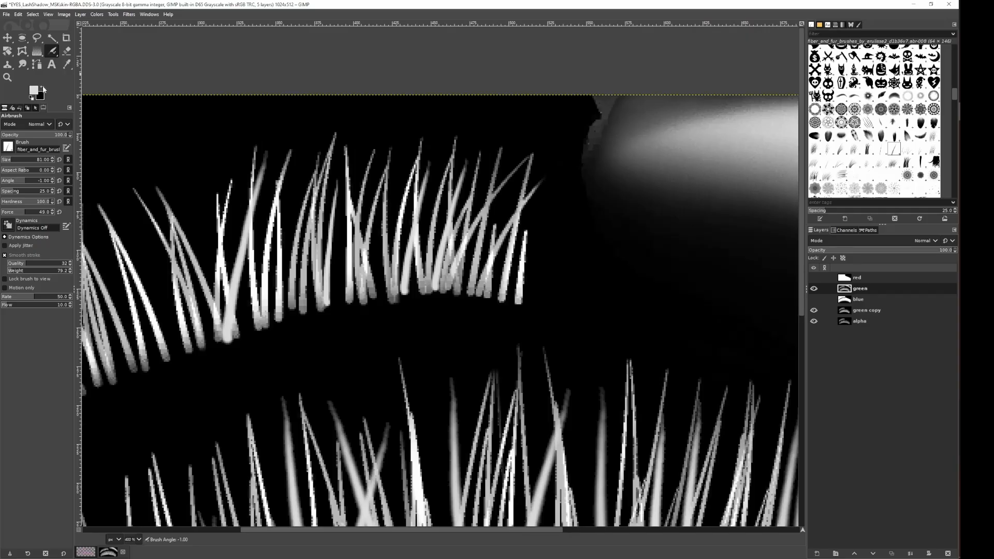
Restore the light foreground, set the airbrush size to 101, and paint a strongly outward-leaning lash across the cluster at the middle of the shorter row.
left_click_drag(201, 141, 338, 116)
scroll(345, 225, "down", 17)
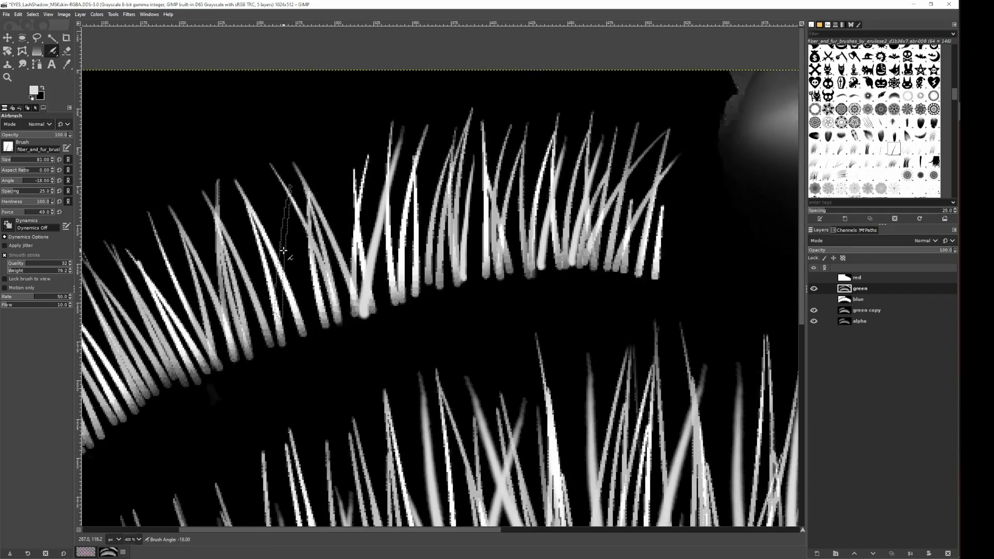
scroll(284, 250, "down", 20)
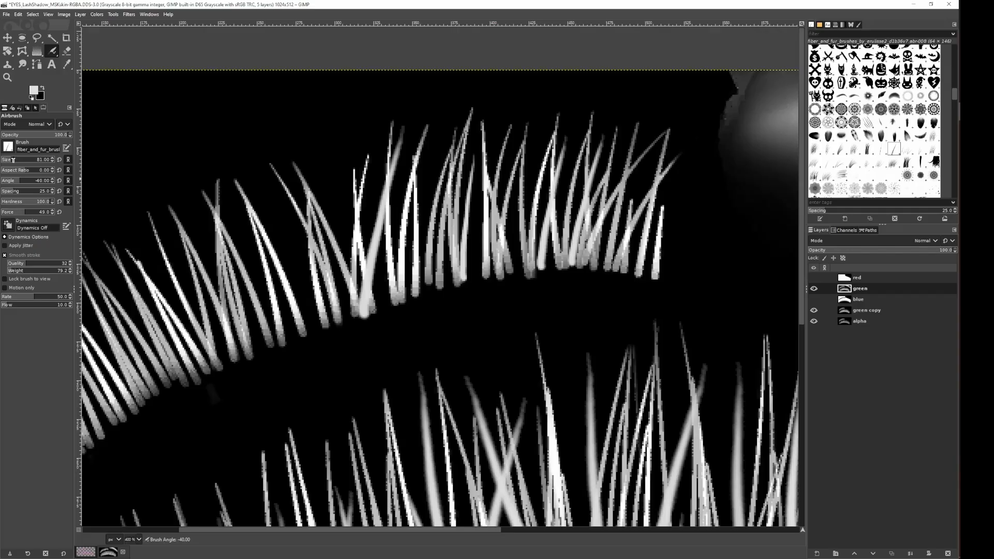
scroll(280, 243, "down", 15)
scroll(308, 247, "down", 3)
left_click_drag(307, 248, 306, 250)
Rotate the airbrush to a steeper angle and paint another lash over the bright pair just outward of the middle cluster.
scroll(307, 250, "up", 20)
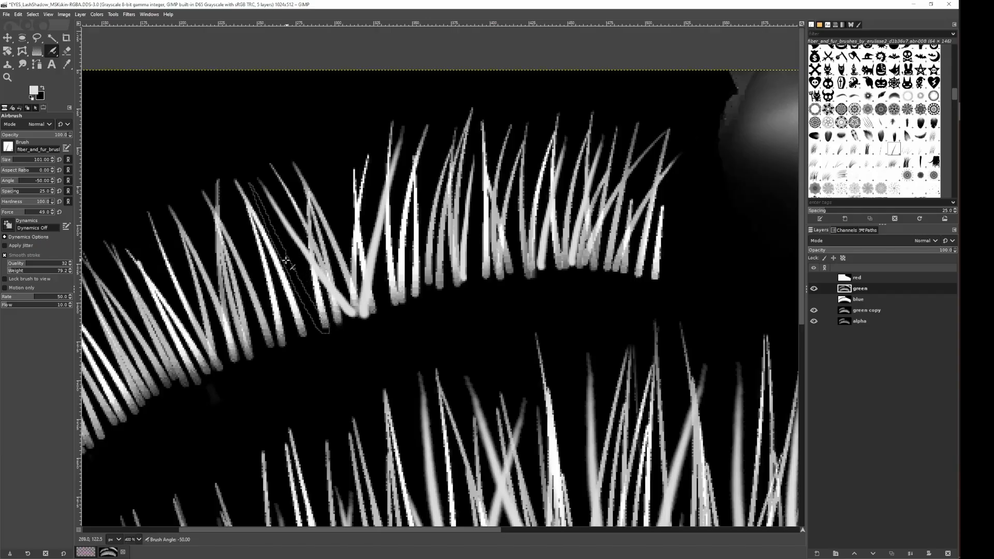
scroll(282, 270, "up", 4)
left_click_drag(282, 270, 283, 270)
Set the brush angle to -23 and airbrush a nearly upright lash into the gap inside the middle cluster.
scroll(329, 251, "up", 5)
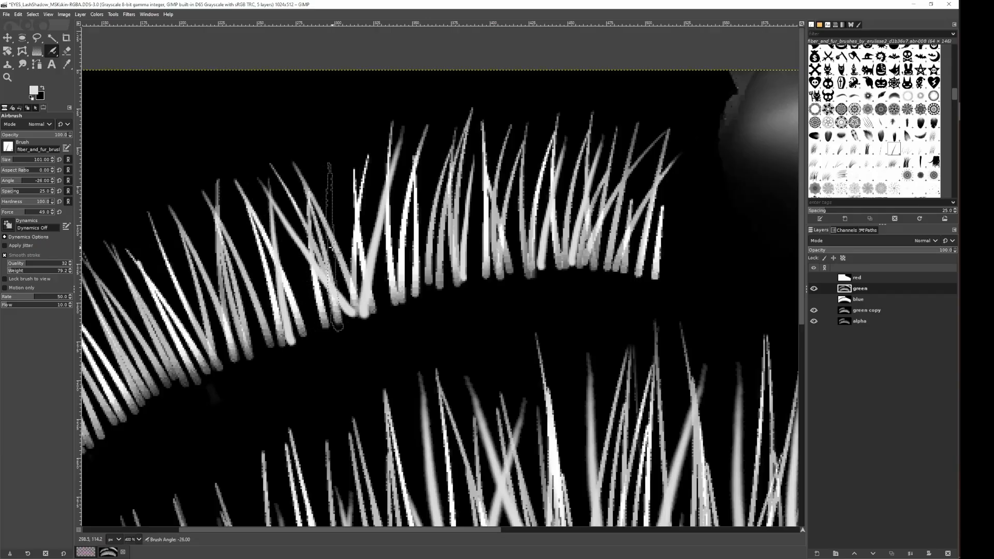
right_click(332, 248)
key("Escape")
scroll(337, 244, "up", 3)
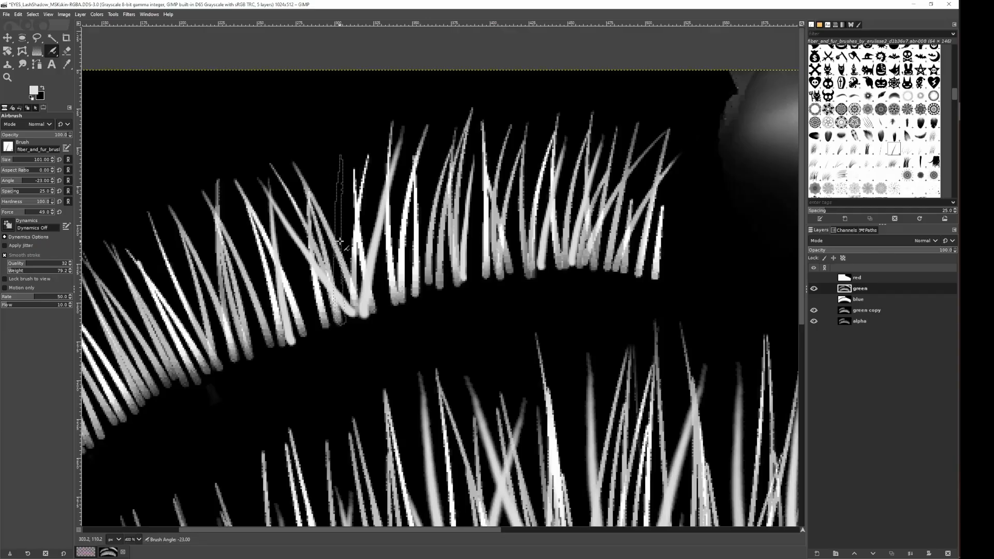
left_click_drag(340, 241, 340, 240)
Airbrush outward-leaning lashes just outward of the middle cluster in the shorter row, using brush angles -38 and -49.
scroll(449, 201, "down", 15)
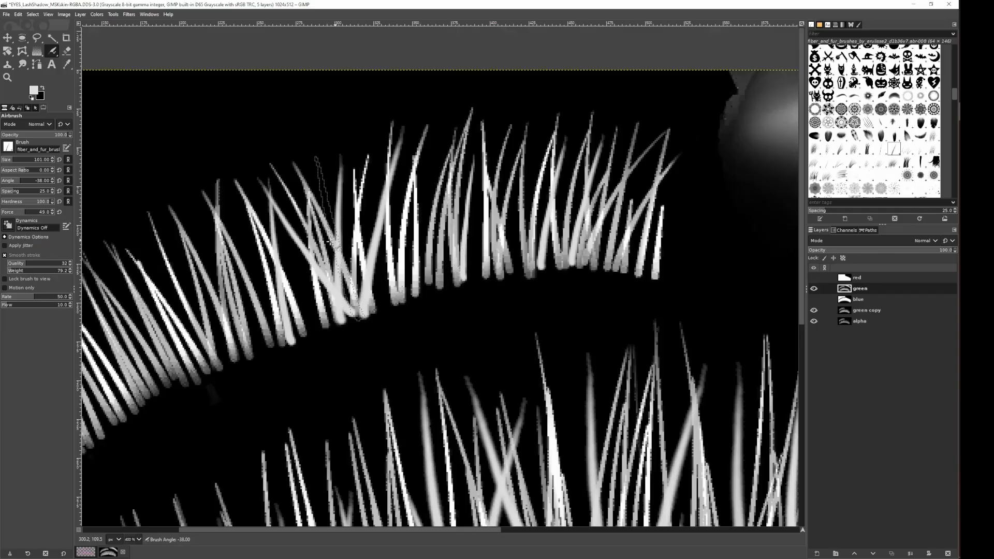
mouse_move(264, 261)
left_mouse_down()
mouse_move(352, 218)
mouse_move(340, 222)
left_mouse_up()
scroll(347, 216, "down", 3)
scroll(308, 239, "down", 11)
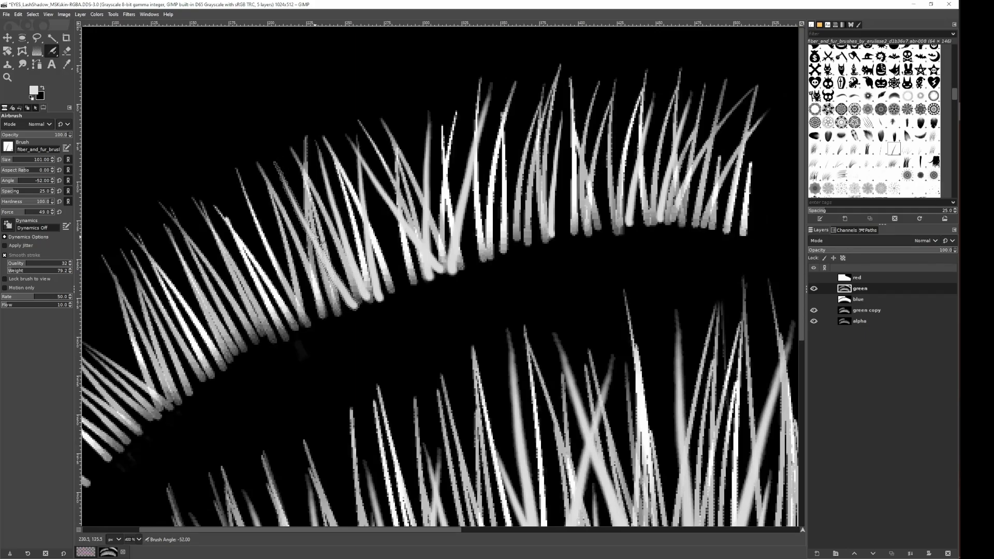
scroll(280, 247, "up", 3)
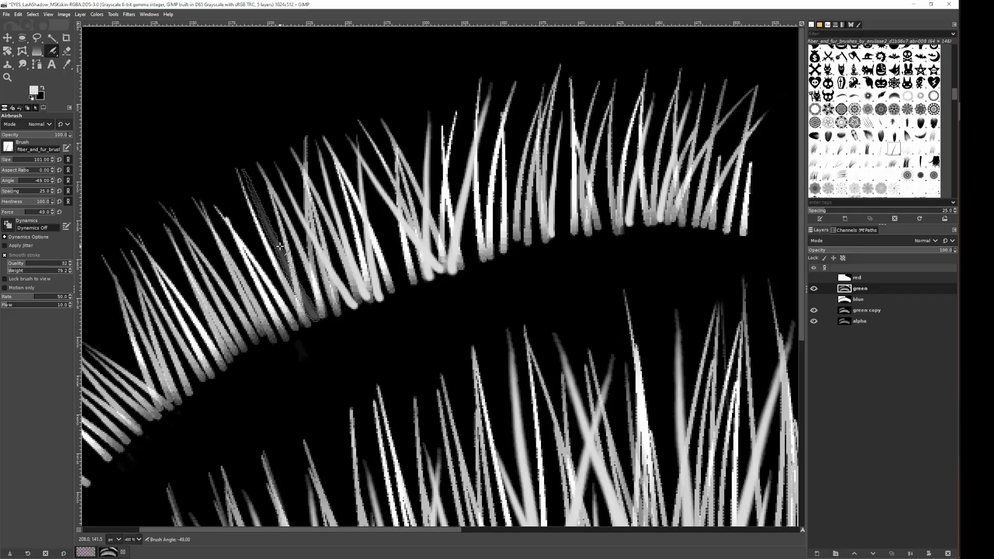
left_click_drag(280, 246, 369, 210)
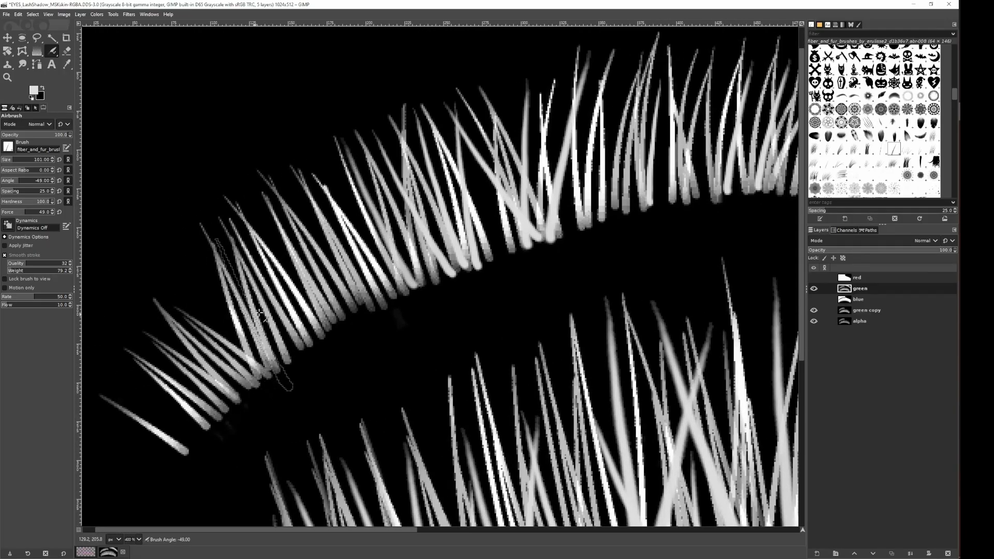
Rotate the airbrush to a steeper angle and paint a lash into the gap just outward of the crossed middle cluster.
scroll(482, 181, "up", 8)
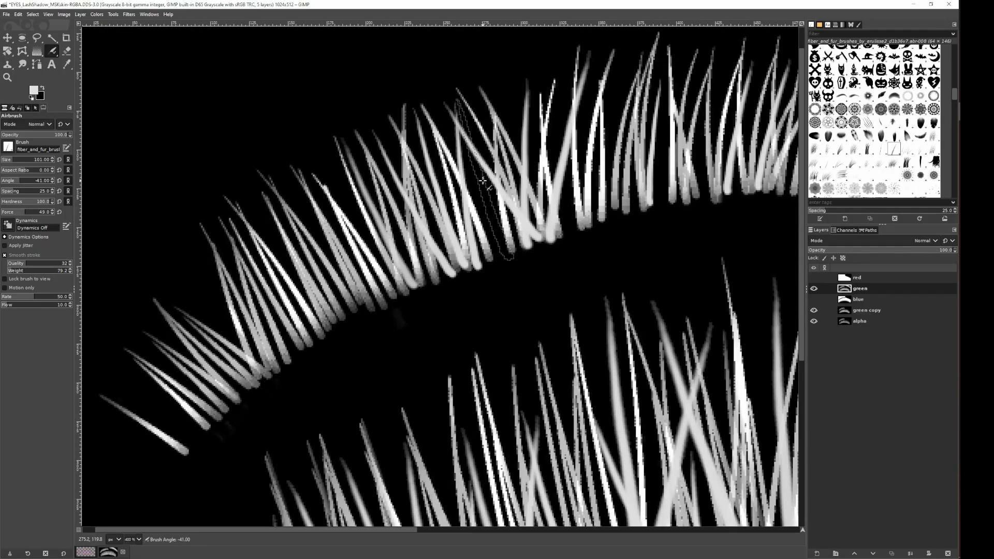
scroll(482, 181, "up", 5)
left_click_drag(483, 176, 483, 176)
Set the airbrush size to 72 and paint shorter, nearly upright lashes into the gaps along the inner half of the shorter row.
left_click_drag(579, 152, 397, 246)
scroll(461, 230, "down", 1)
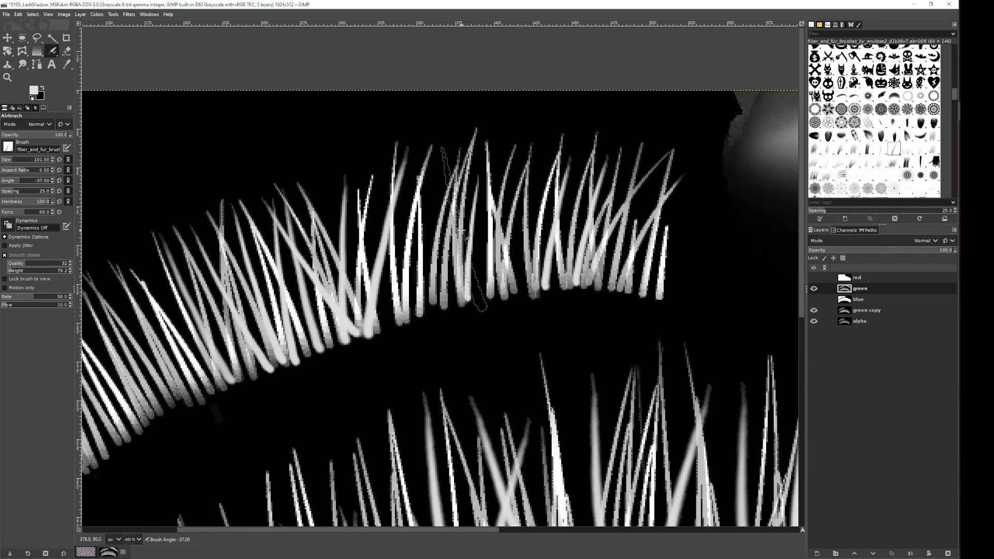
scroll(462, 231, "down", 5)
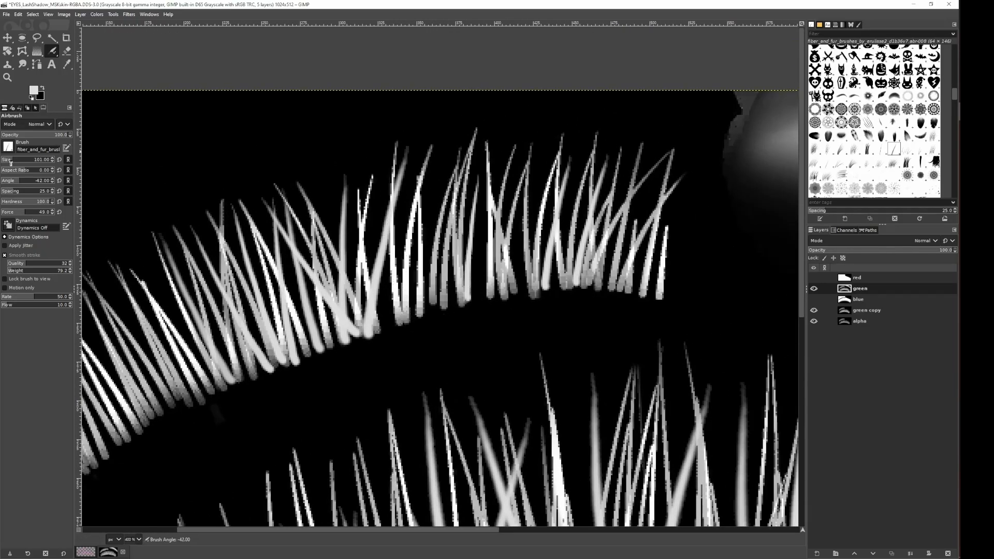
scroll(468, 230, "up", 10)
left_click_drag(475, 238, 475, 237)
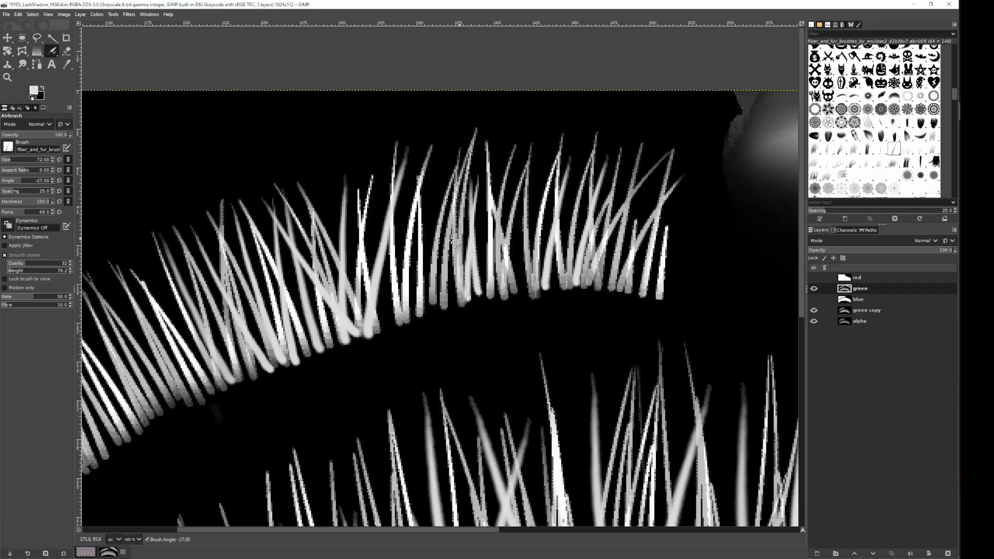
scroll(427, 252, "up", 6)
left_click_drag(427, 249, 429, 250)
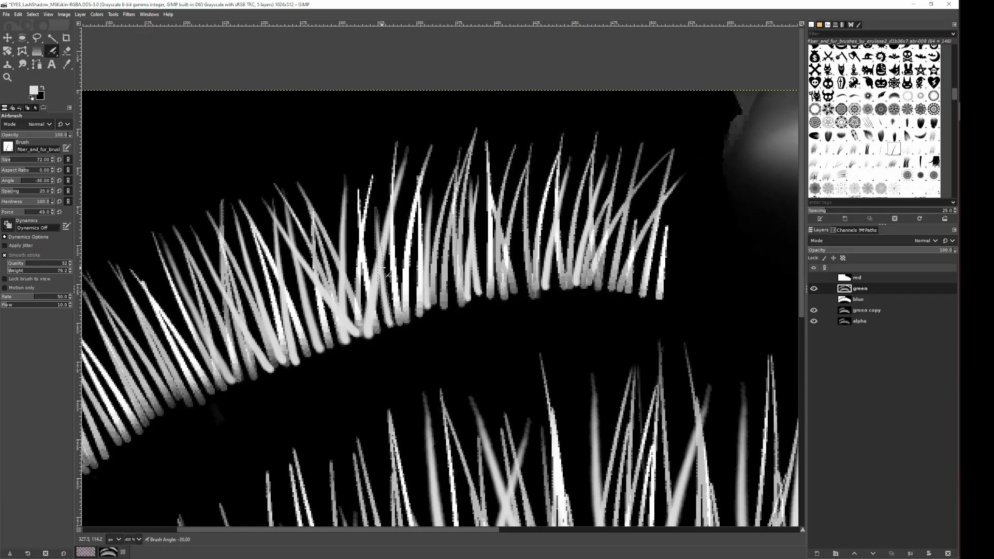
Set the brush angle to -50 and airbrush a lash beside the bright hairs midway along the outer half of the shorter row.
left_click_drag(343, 251, 521, 186)
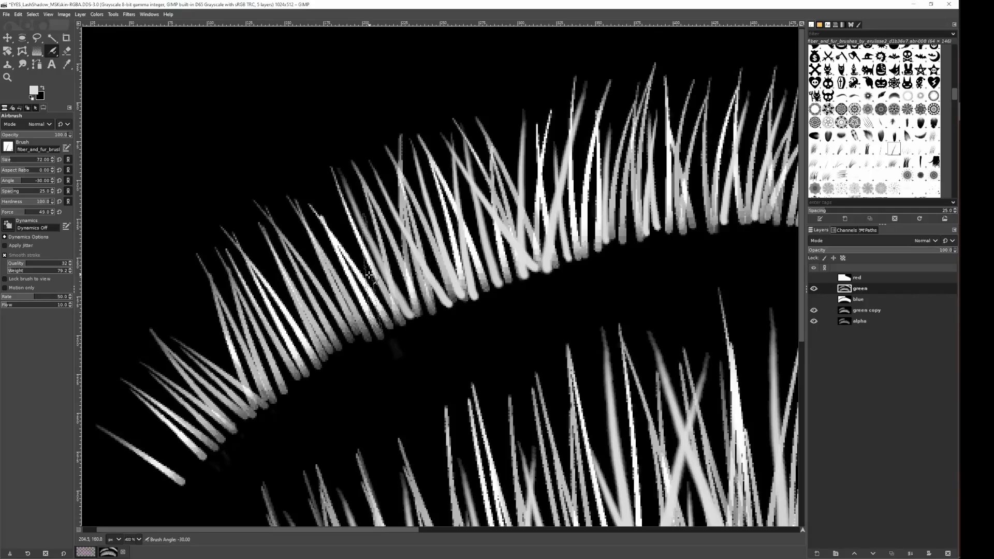
scroll(368, 276, "down", 11)
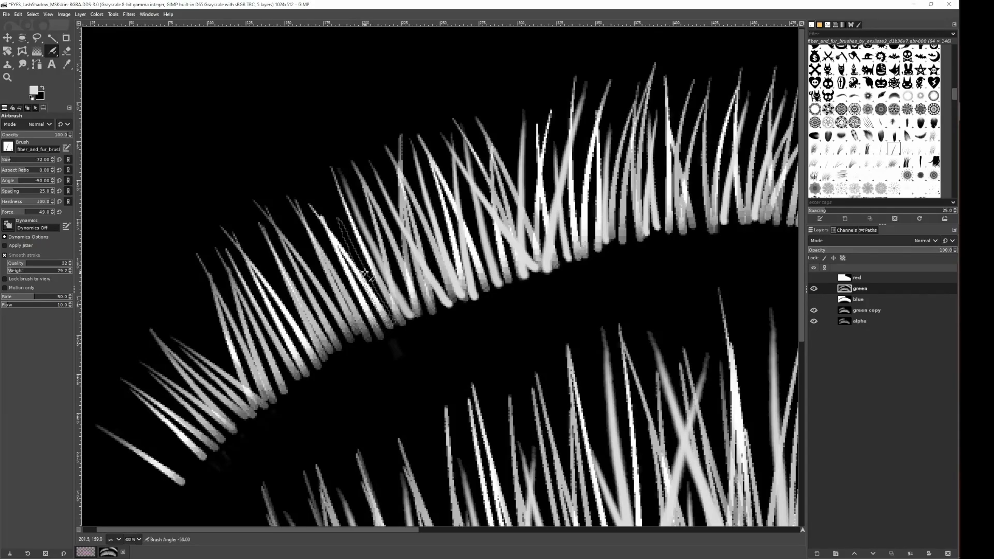
left_click_drag(365, 273, 366, 272)
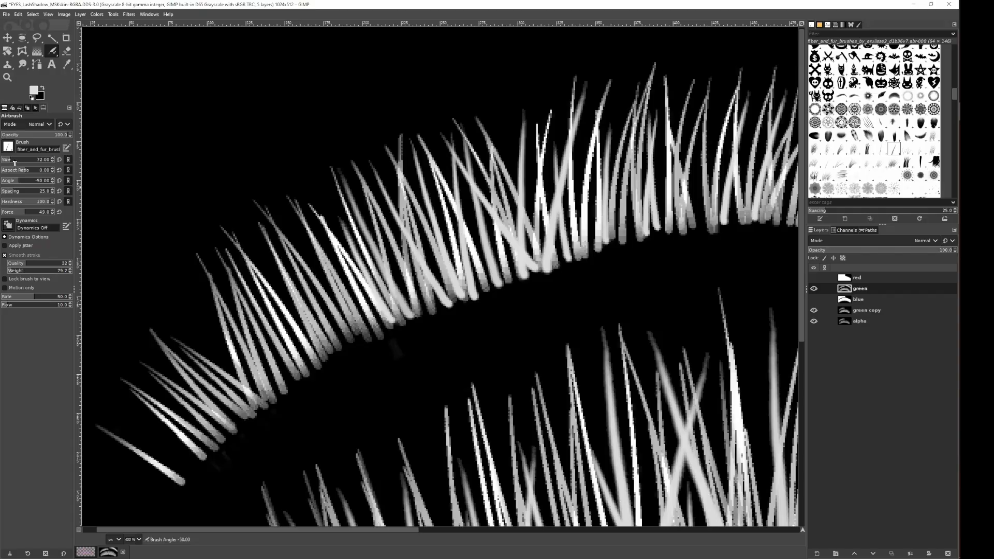
Set the airbrush size to 94 and angle to -52, and paint a longer lash just outward of the previous one.
scroll(326, 280, "up", 2)
scroll(321, 278, "down", 4)
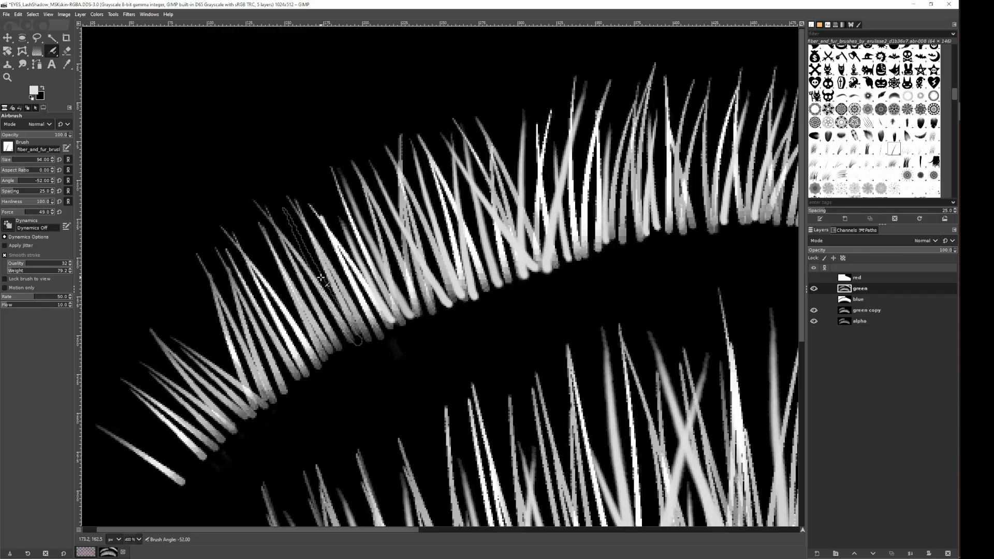
left_click_drag(321, 277, 451, 222)
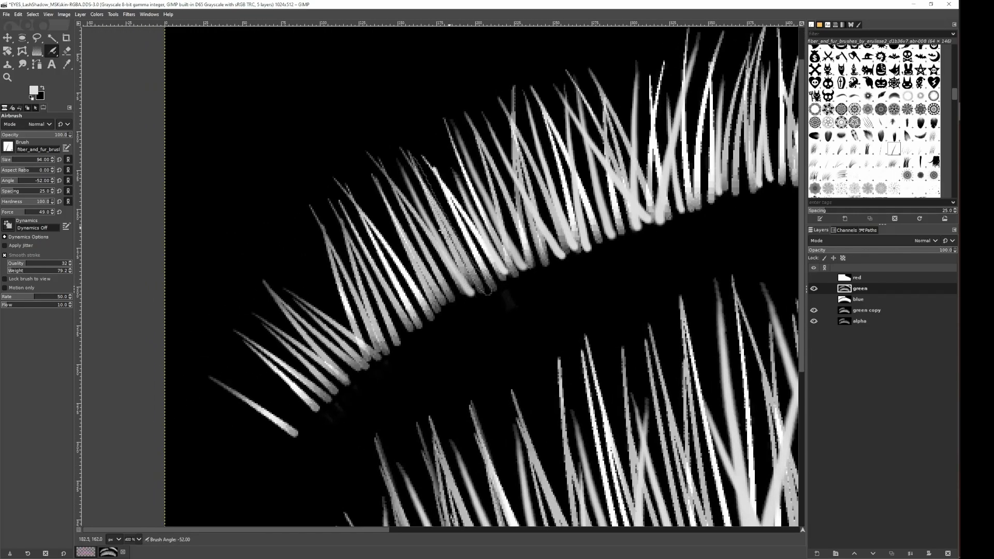
Rotate the airbrush to about -51 and paint another size 94 lash over the bright hairs further toward the row's outer end.
scroll(355, 306, "down", 2)
scroll(355, 308, "down", 15)
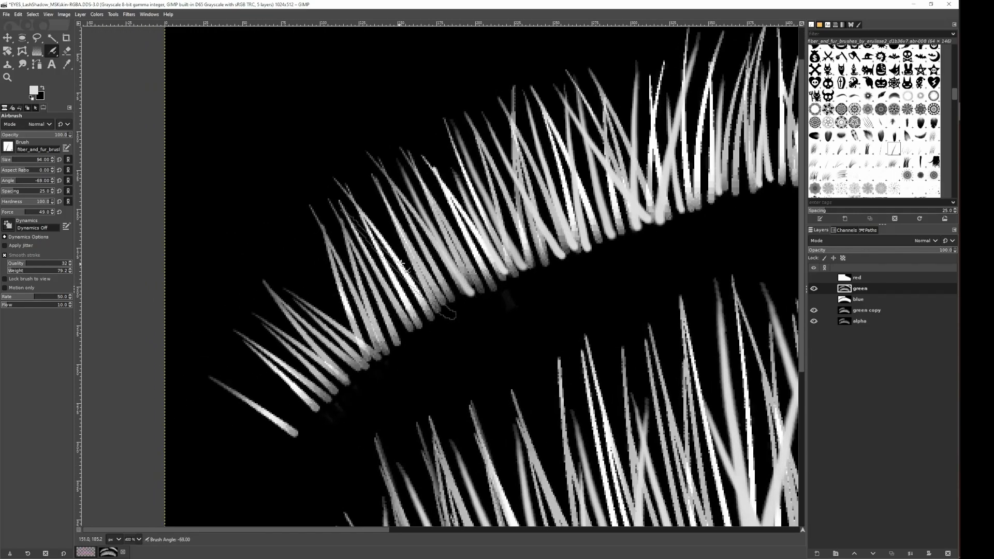
scroll(398, 257, "up", 20)
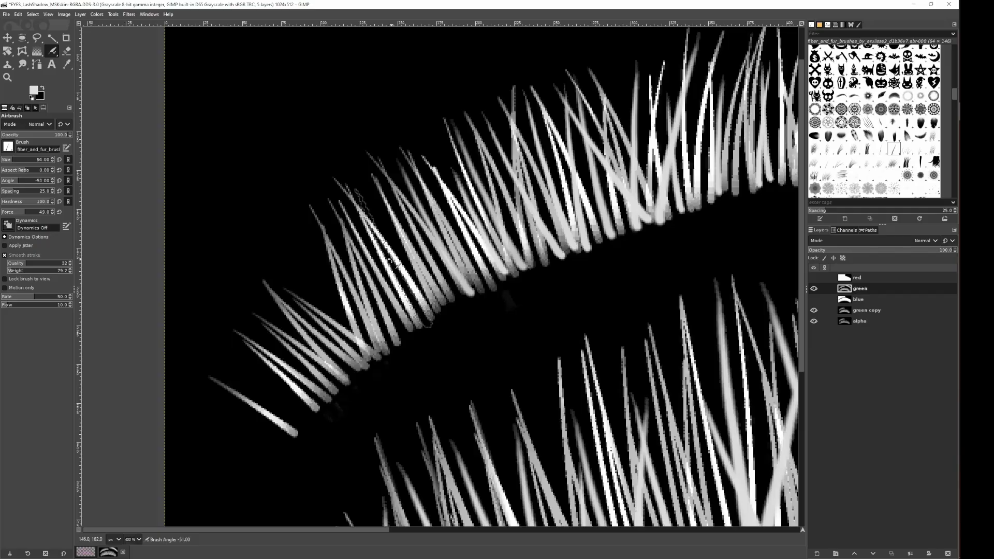
scroll(397, 256, "up", 1)
left_click_drag(397, 256, 397, 256)
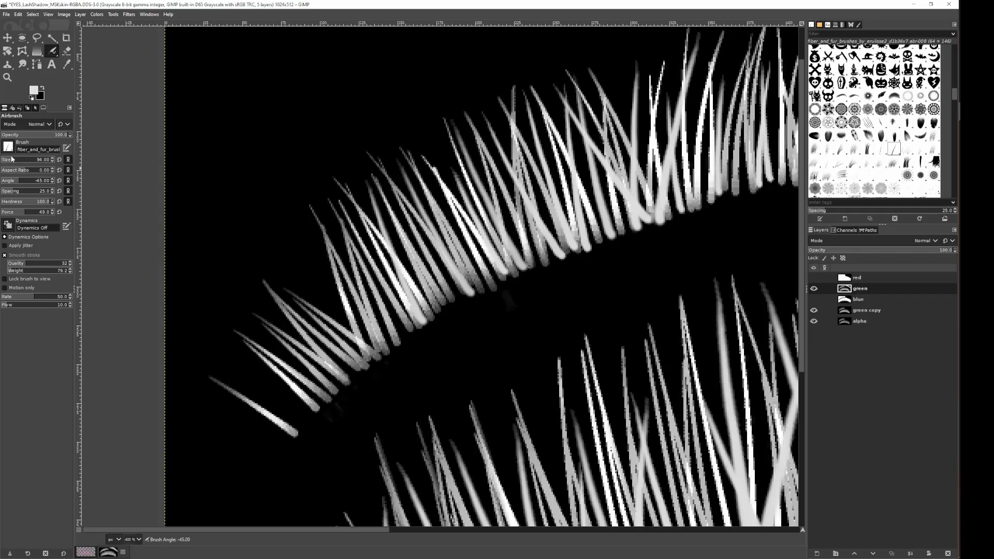
Set the airbrush size to 72 and paint flatter lashes into the gaps among the hairs near the outer end of the shorter row.
scroll(291, 276, "down", 20)
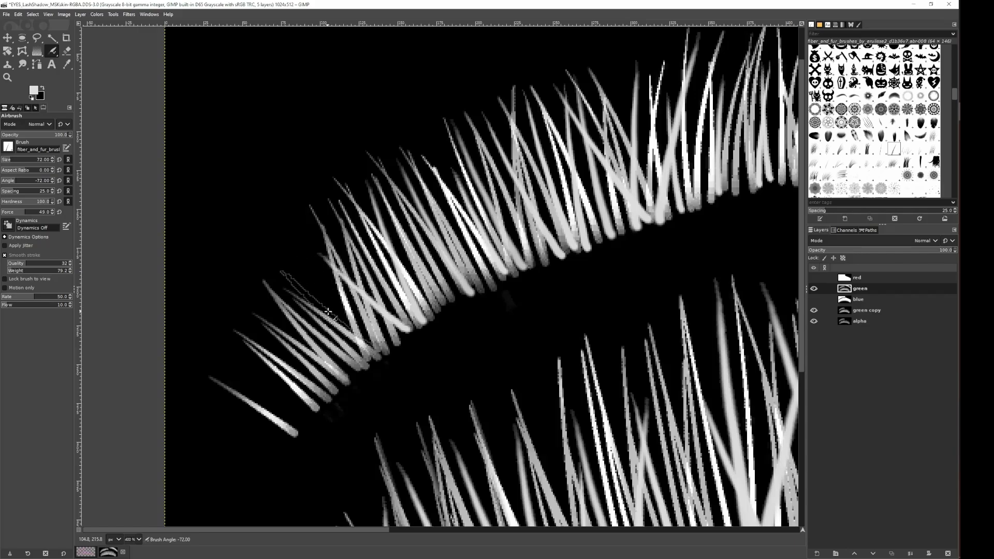
scroll(331, 312, "up", 3)
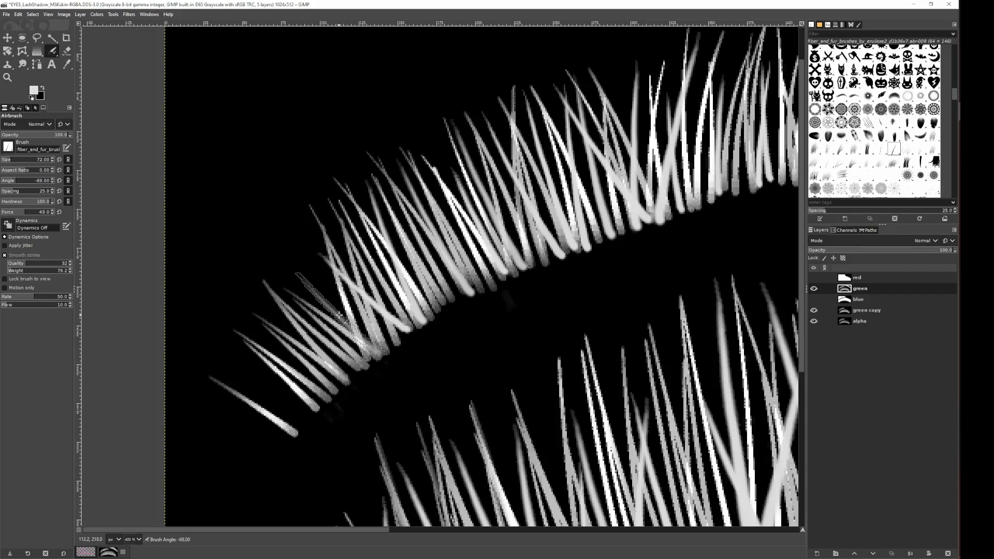
scroll(350, 311, "up", 6)
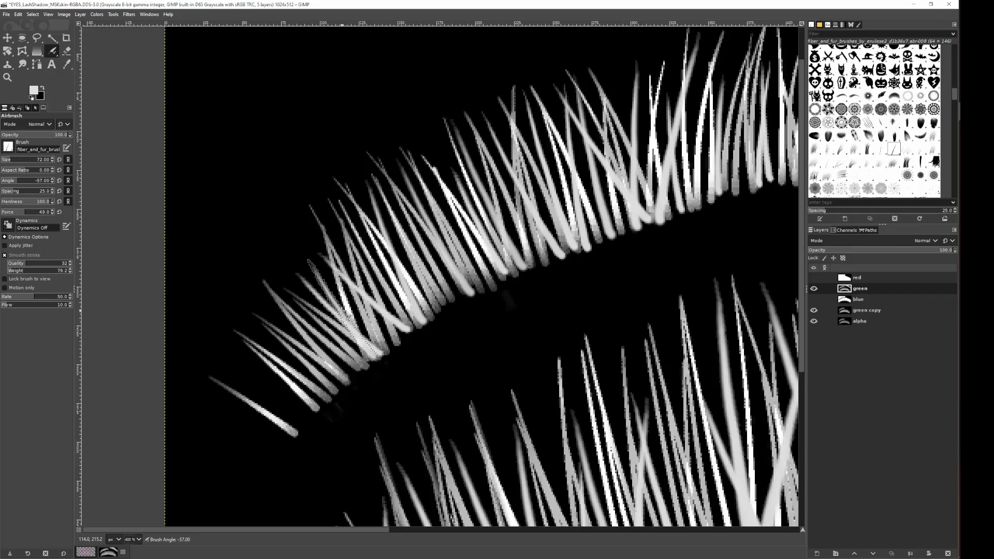
left_click_drag(334, 307, 376, 239)
scroll(337, 283, "down", 17)
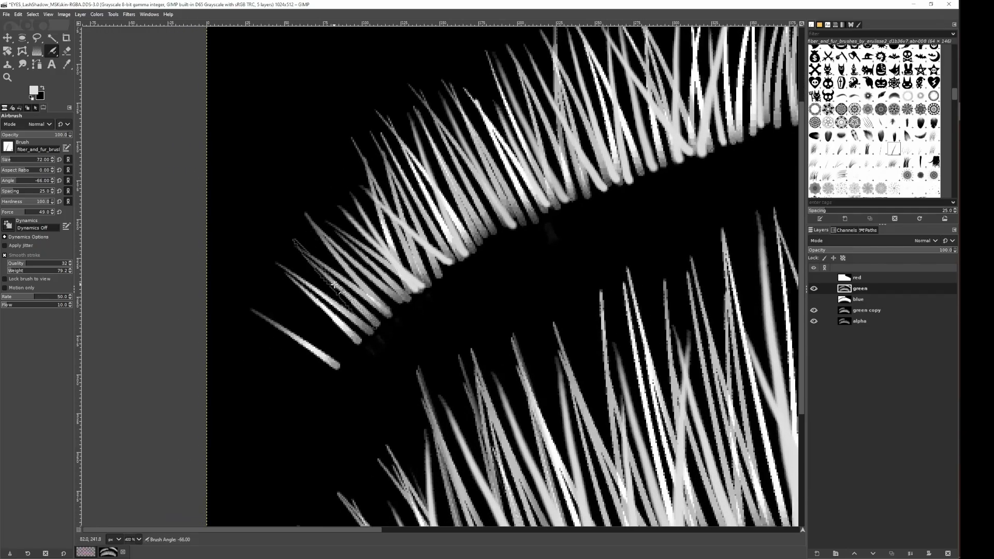
Set the airbrush size to 63 and angle to -82, and paint a lash at the edge of the gap before the outermost lash.
scroll(336, 283, "down", 4)
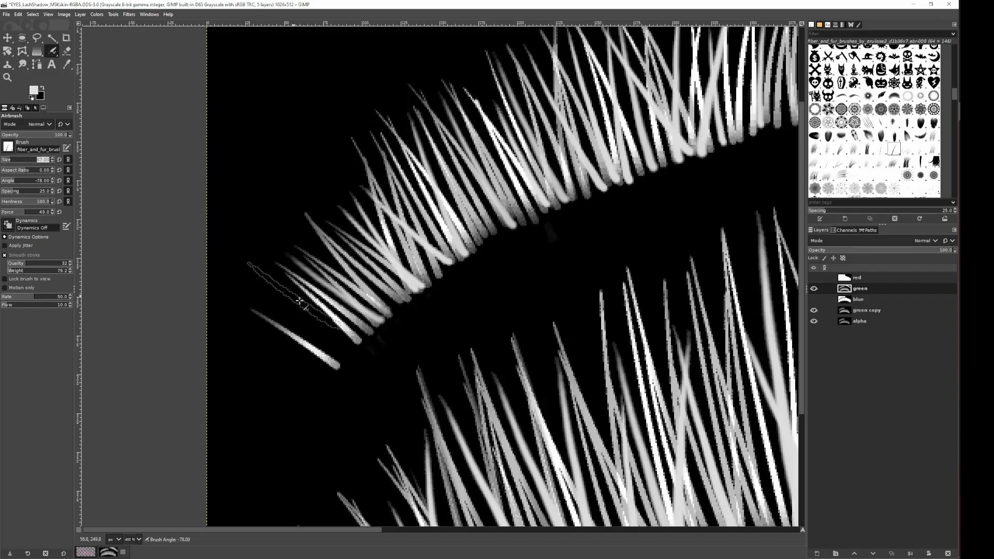
left_click(23, 160)
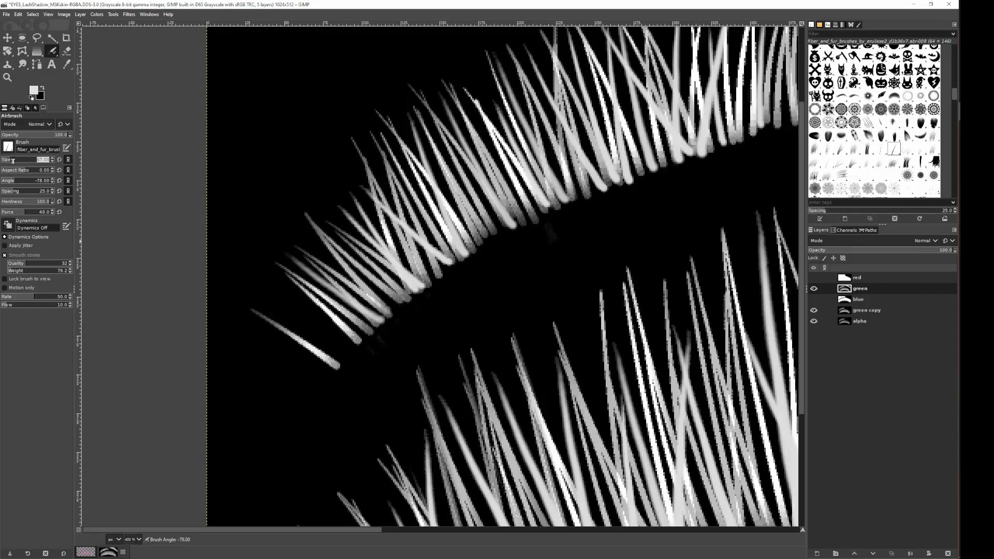
scroll(9, 162, "down", 4)
scroll(314, 310, "down", 4)
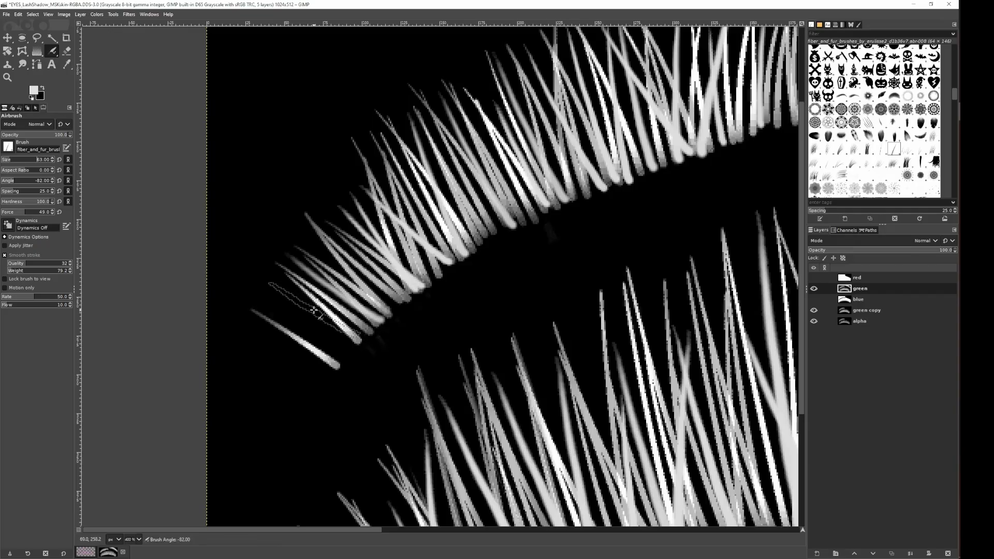
left_click(314, 310)
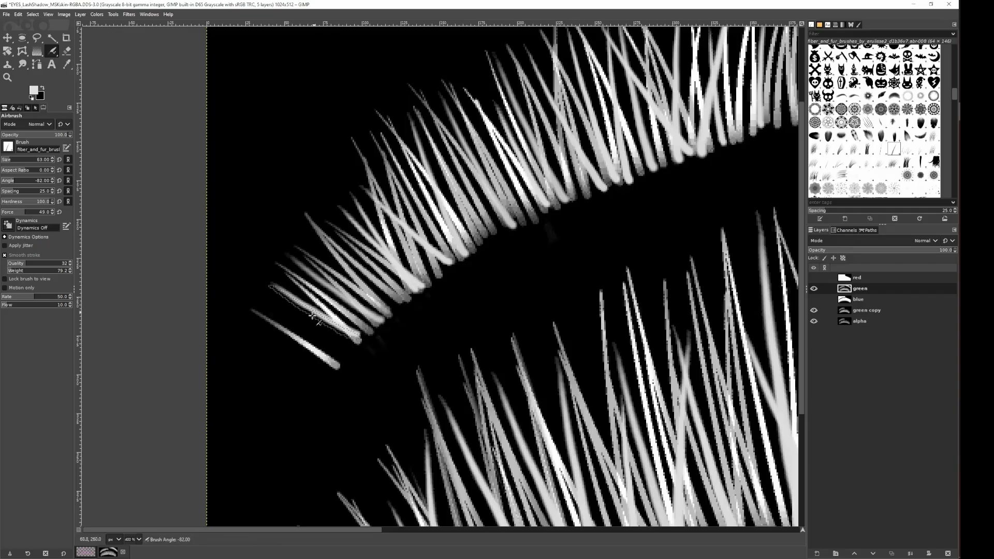
Set the airbrush size to 47 and angle to -70, and paint a short lash joining the base of the outermost lash.
scroll(9, 161, "down", 16)
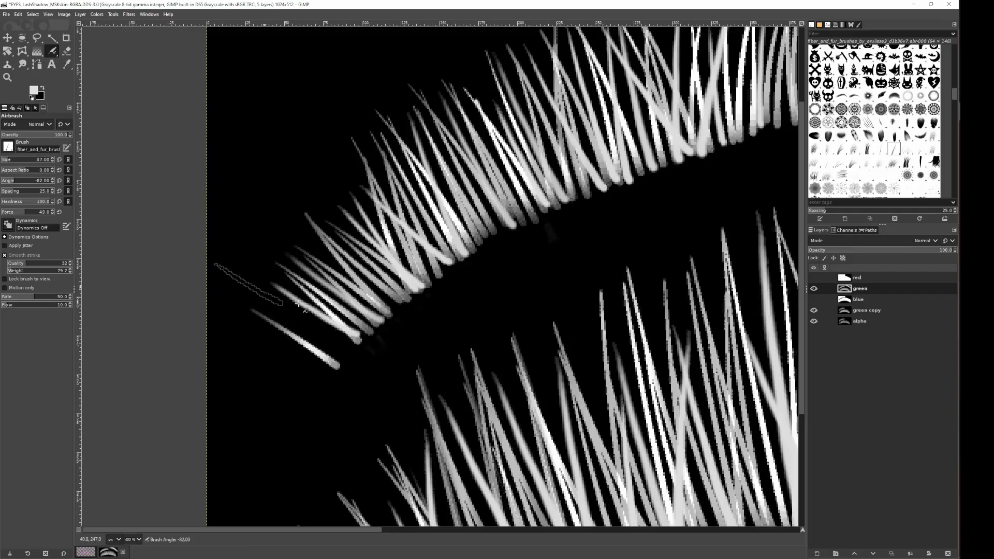
scroll(315, 337, "up", 11)
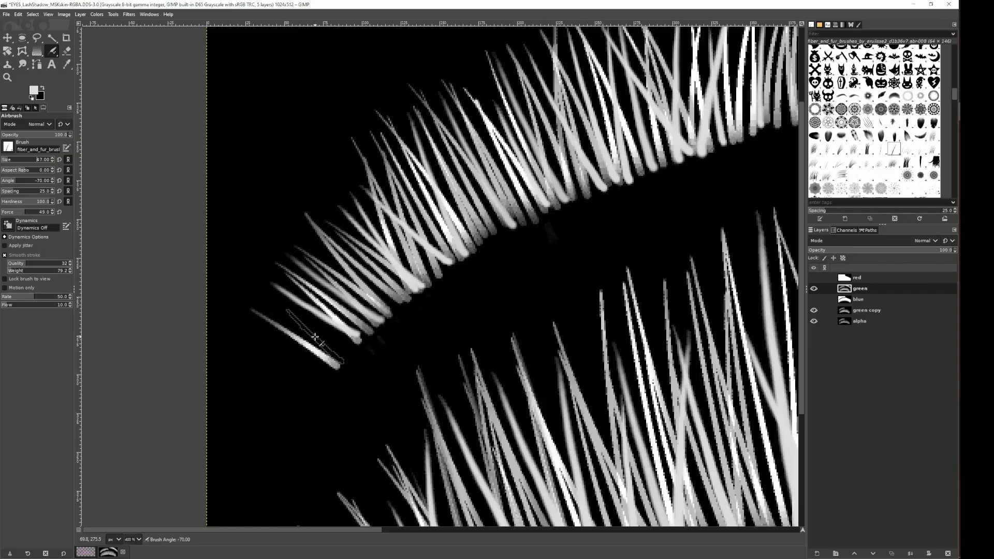
left_click(313, 337)
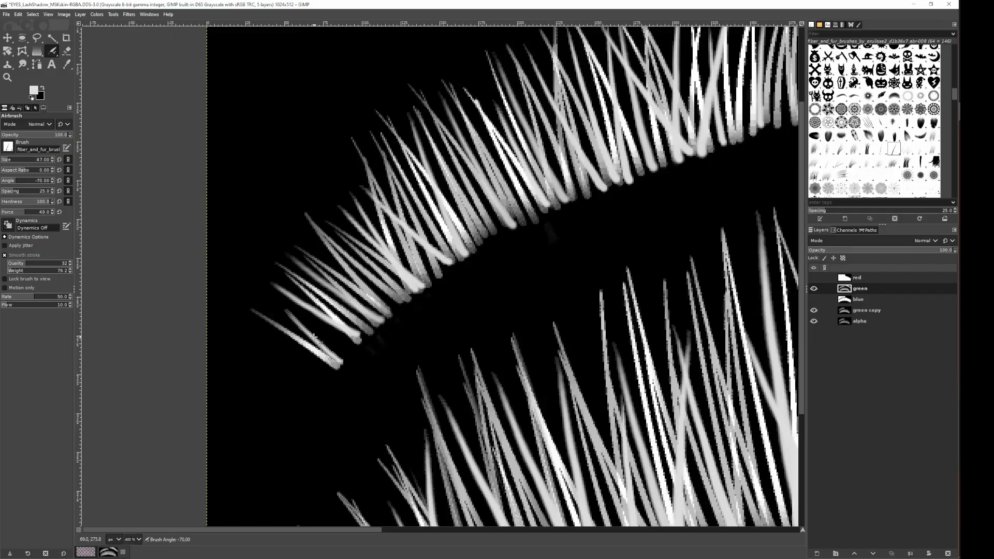
Set the airbrush size to 54 and paint a nearly flat lash into the remaining gap between the outermost pair and the rest.
scroll(318, 333, "down", 13)
left_click(320, 324)
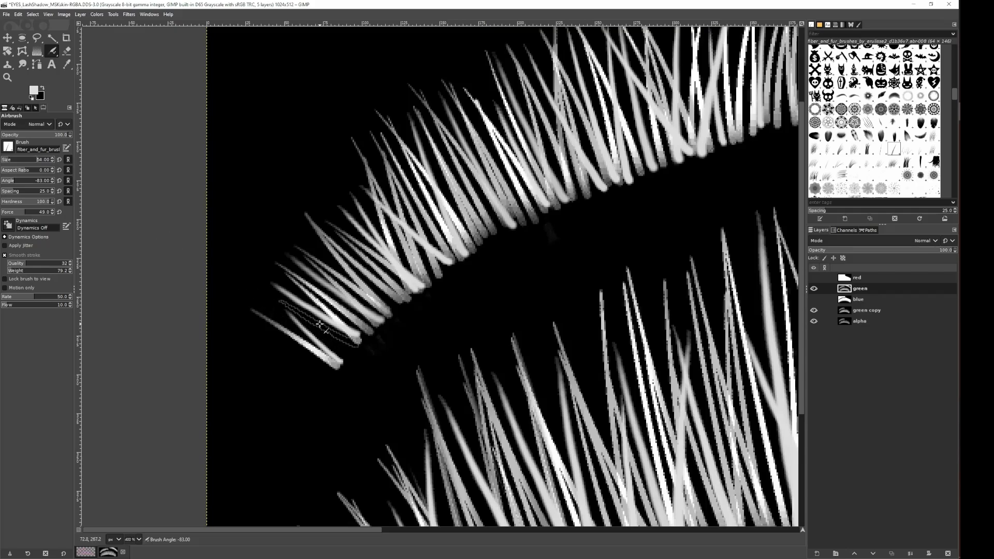
scroll(518, 230, "up", 4)
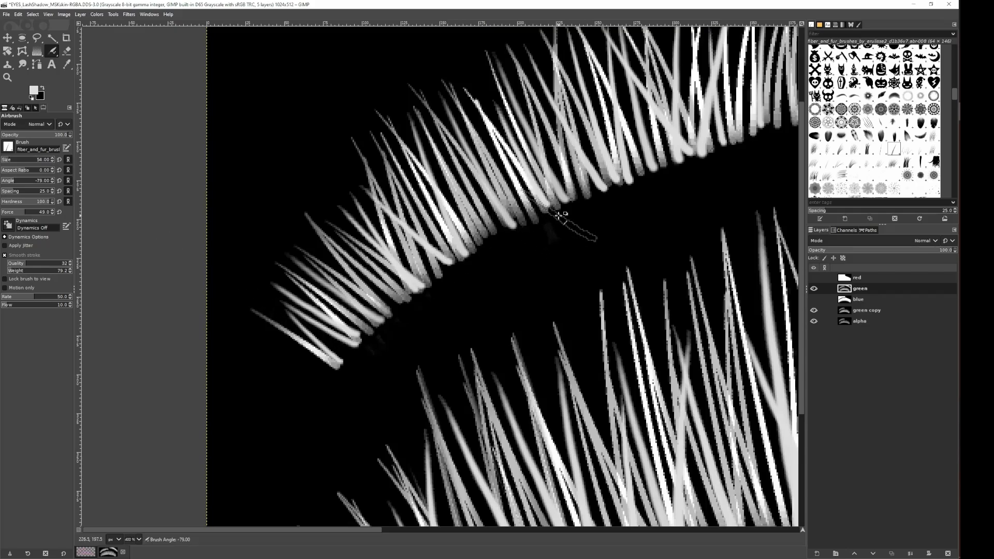
Review both lash rows, set the brush angle to -43, and airbrush a short lash into a gap in the inner half of the shorter row.
scroll(561, 217, "down", 3)
left_click_drag(594, 217, 476, 280)
scroll(498, 274, "down", 1)
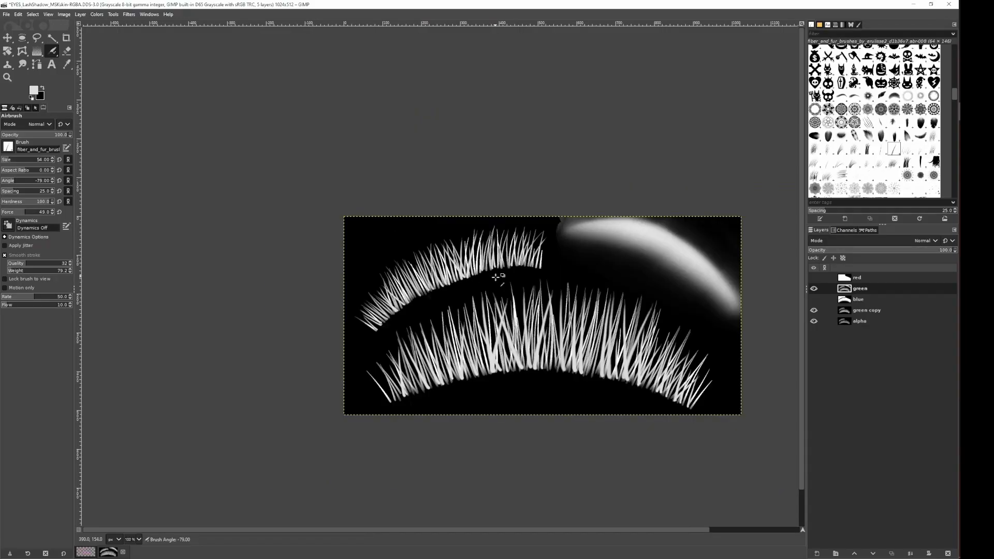
scroll(499, 280, "up", 1)
scroll(505, 304, "up", 2)
scroll(492, 259, "down", 1)
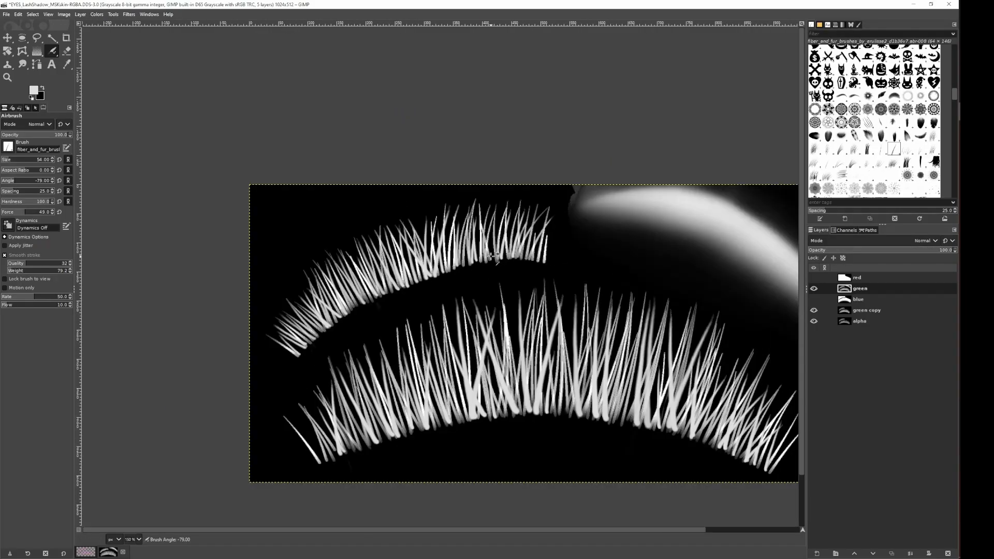
scroll(489, 257, "up", 6)
scroll(469, 208, "down", 5)
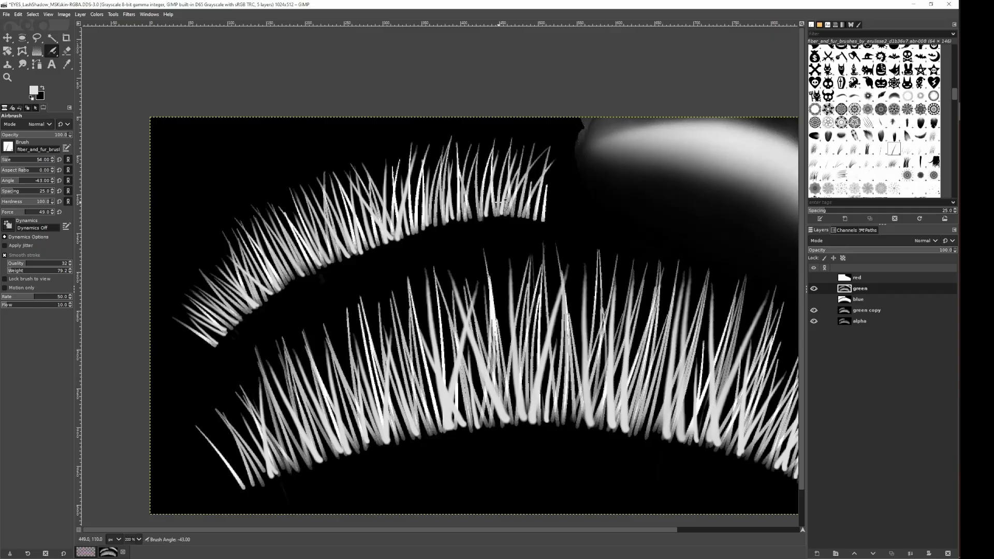
scroll(497, 200, "up", 3)
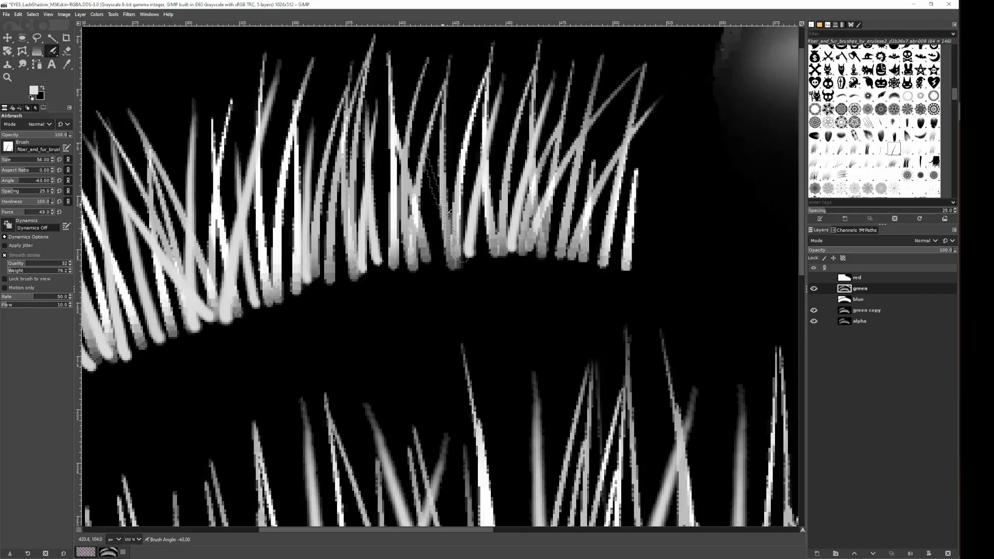
left_click(444, 204)
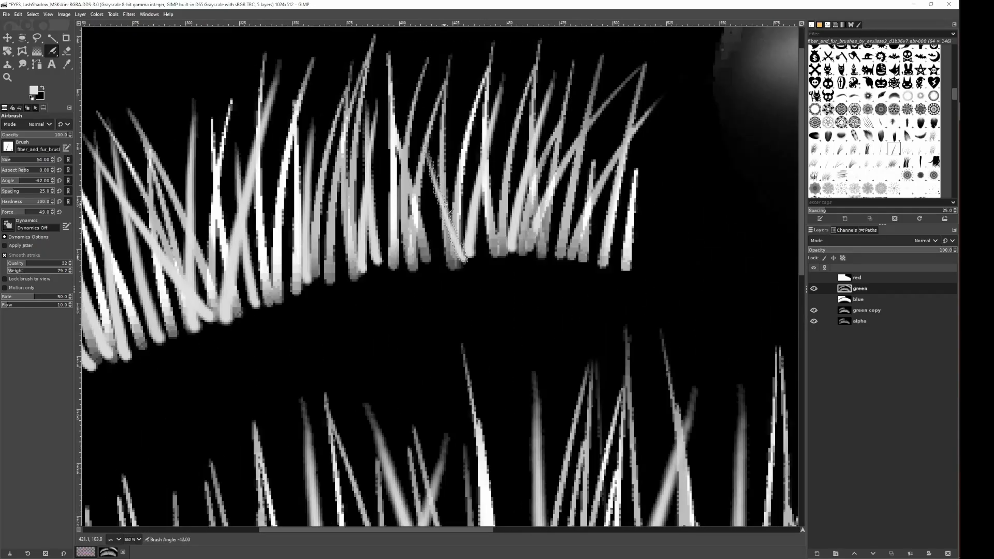
Select the soft round brush 2. Hardness 025 for the airbrush and make black the painting colour.
scroll(450, 210, "down", 3)
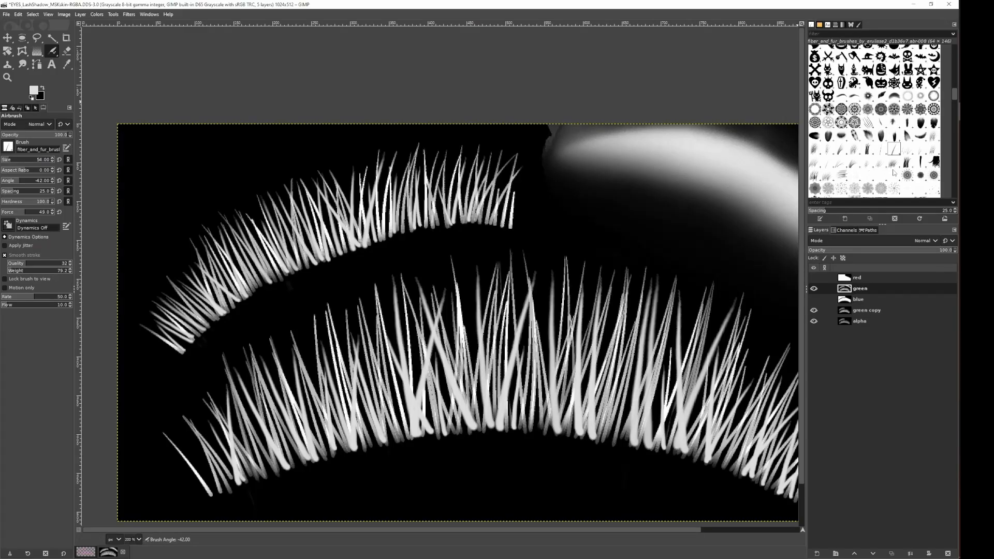
scroll(893, 173, "up", 5)
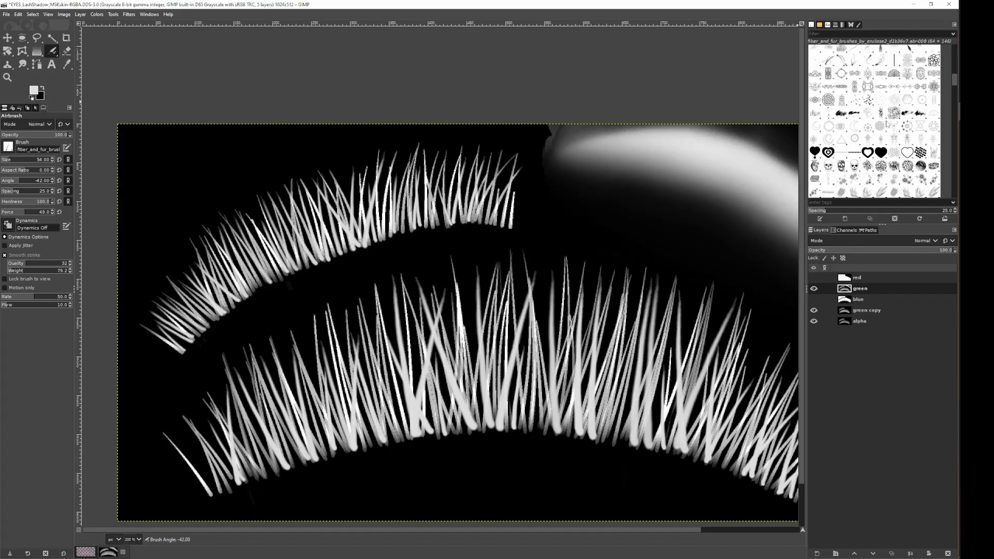
scroll(886, 124, "up", 5)
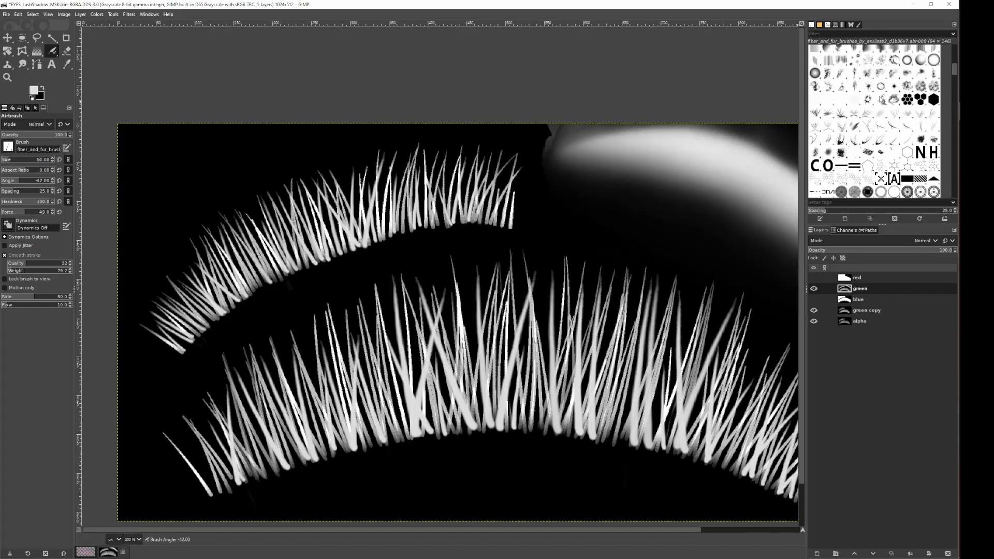
scroll(881, 98, "up", 6)
left_click(881, 88)
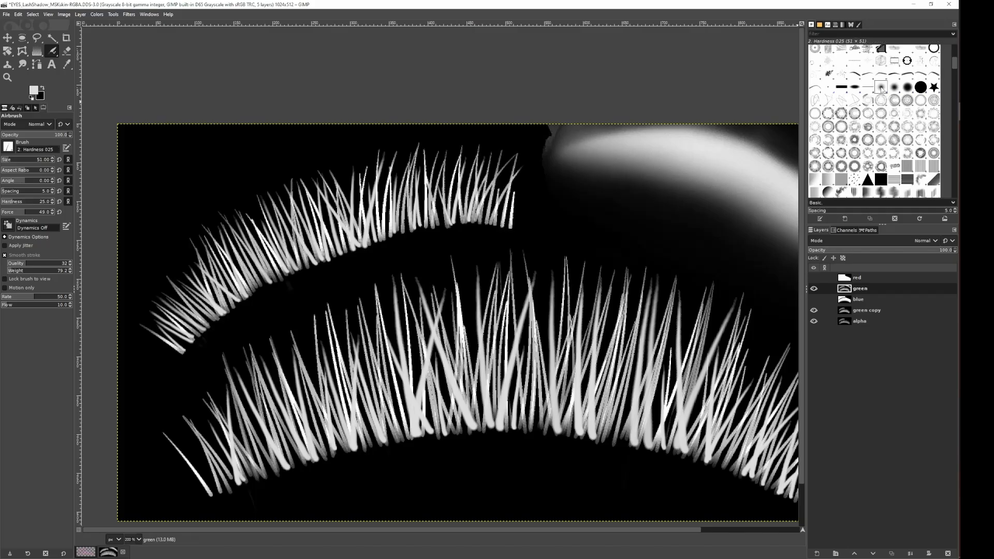
left_click_drag(591, 204, 559, 182)
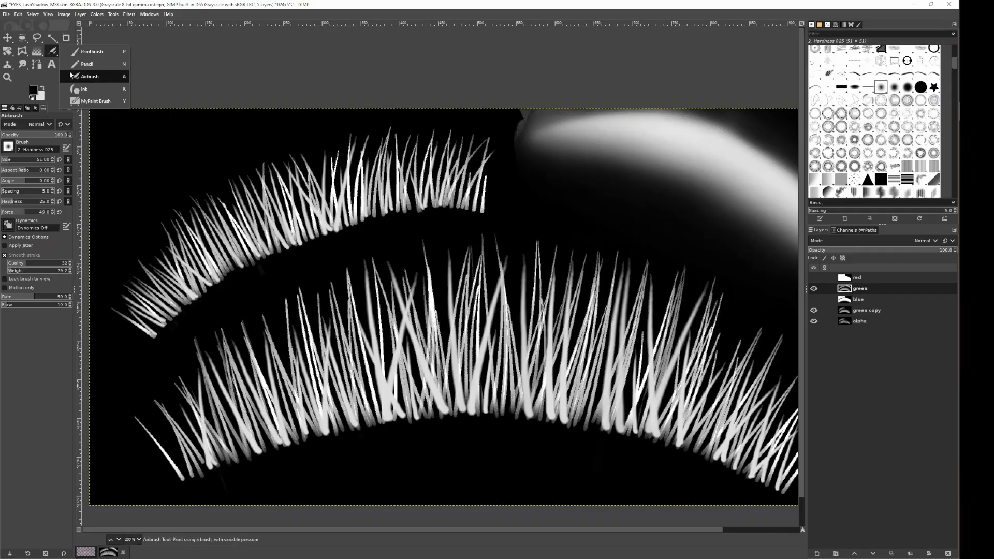
scroll(212, 206, "up", 2)
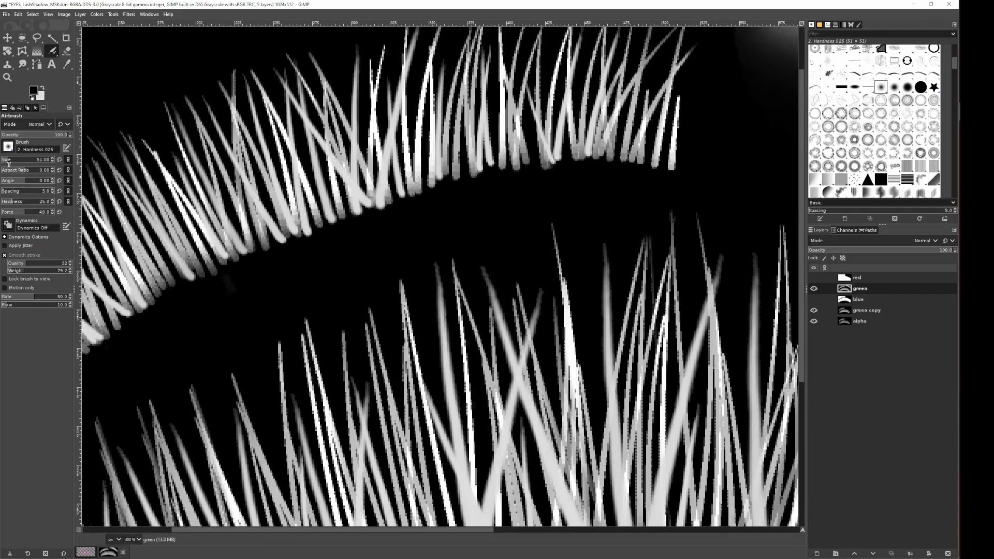
Try an airbrush stroke in black at size 43 along the base of the shorter lash row, and undo it.
left_click_drag(407, 213, 297, 248)
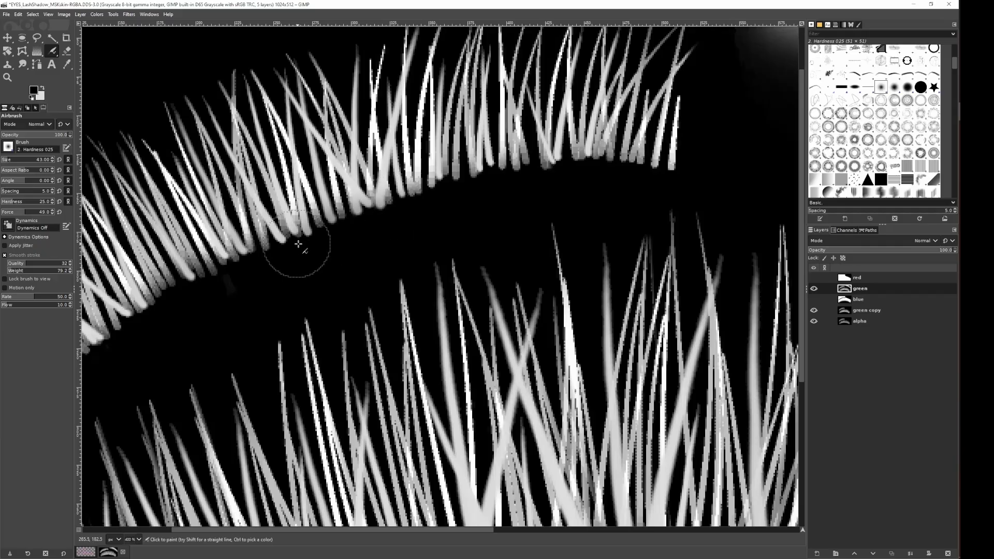
key("ctrl+z")
Delete the outdated green copy layer.
scroll(487, 202, "down", 3)
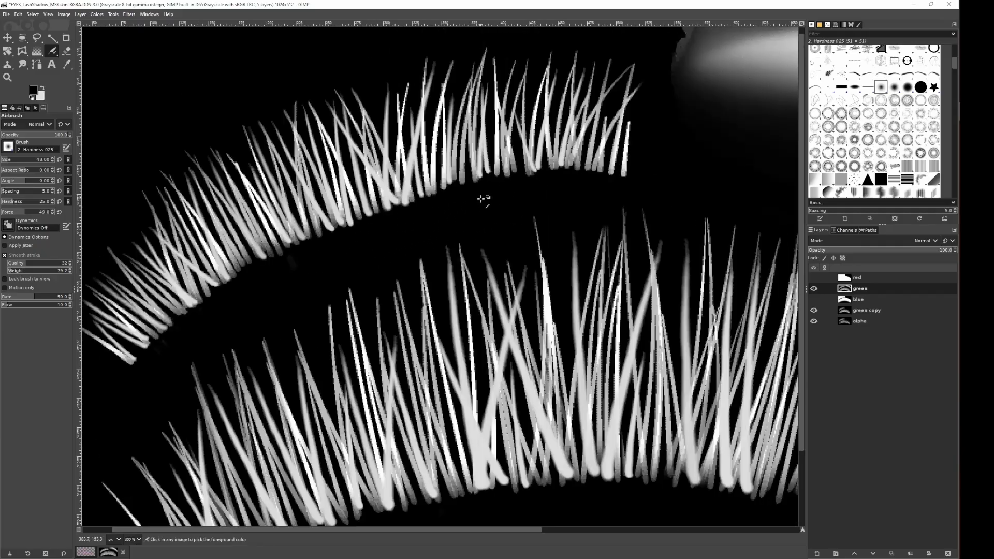
left_click(874, 310)
right_click(874, 310)
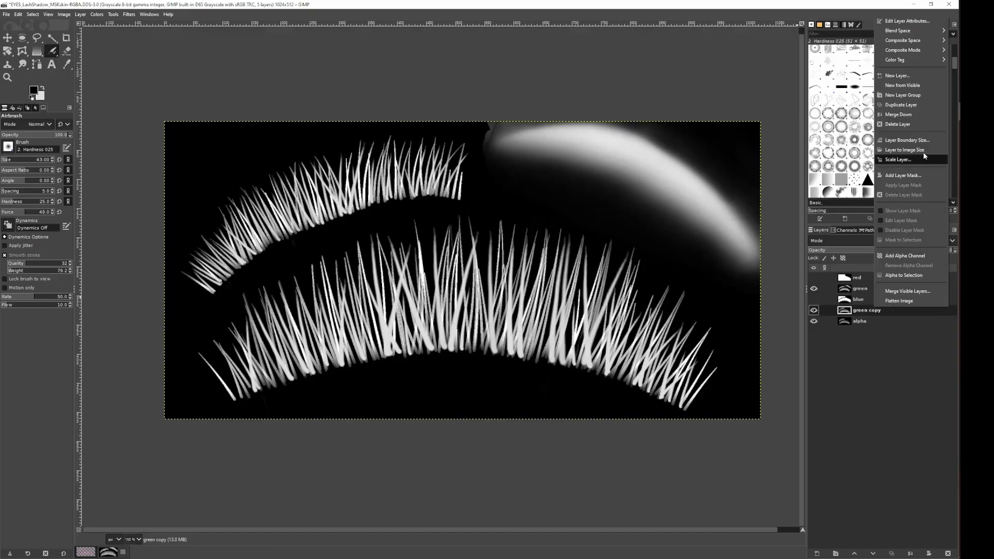
left_click(912, 124)
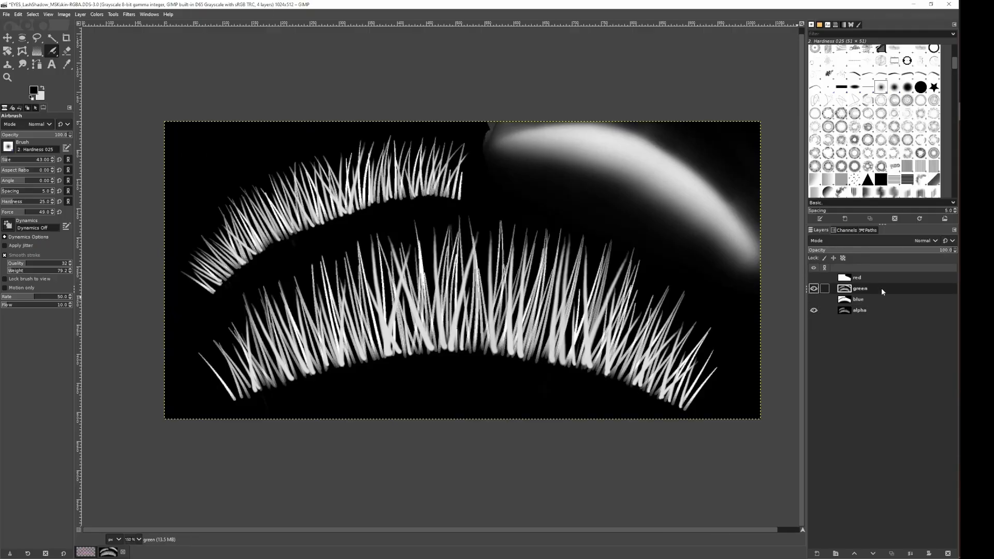
Duplicate the green layer, moving the copy directly above alpha and hiding the original.
right_click(881, 288)
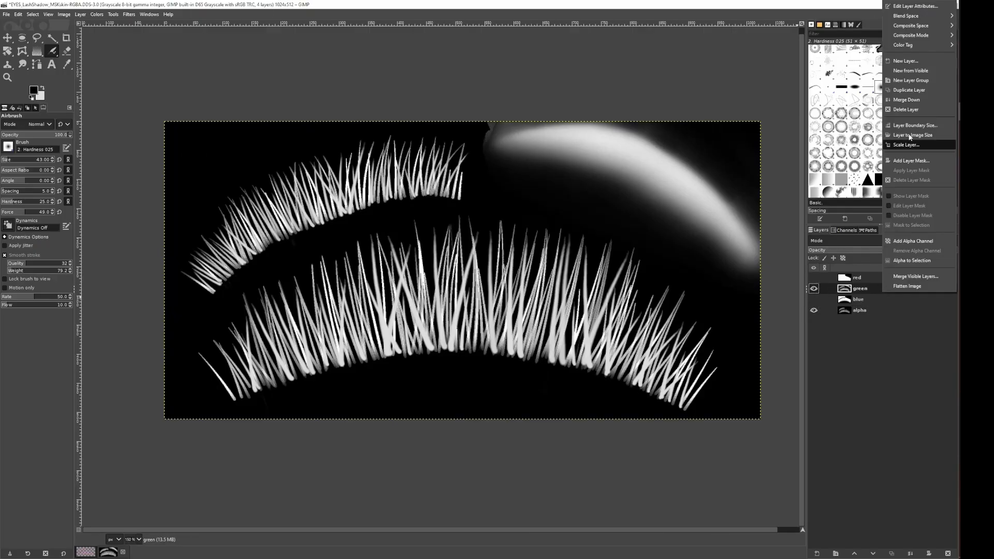
left_click(915, 91)
left_click_drag(877, 289, 880, 316)
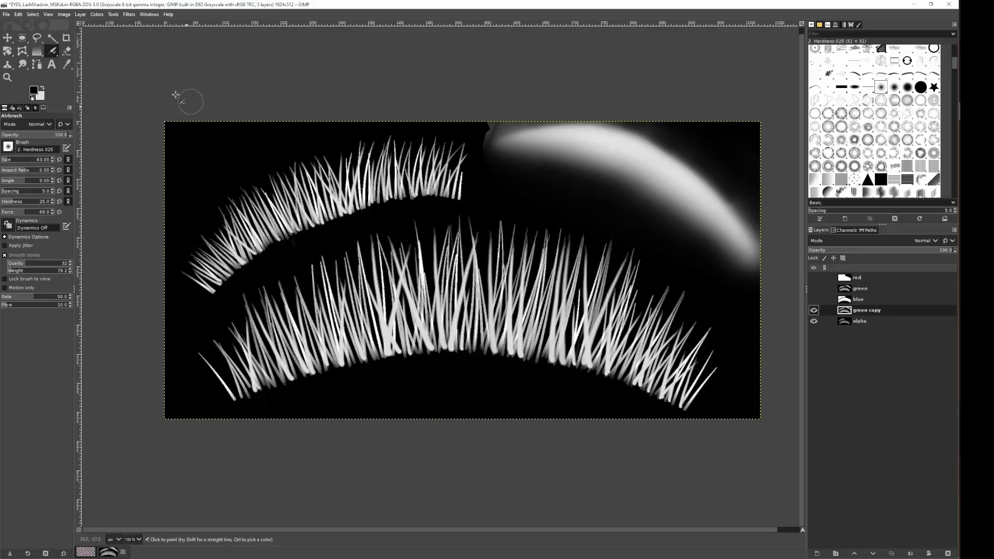
Paint over the soft shadow shape in the green copy layer using the Pencil in black at size 106.
left_click(52, 51)
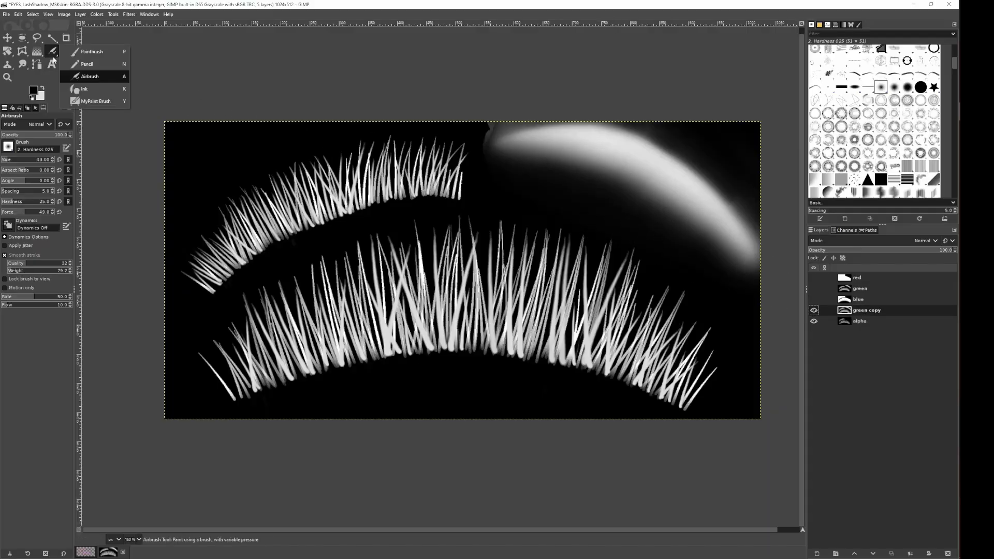
left_click(83, 65)
left_click(13, 161)
mouse_move(571, 155)
left_mouse_down()
mouse_move(585, 135)
mouse_move(587, 165)
mouse_move(637, 154)
mouse_move(655, 164)
mouse_move(635, 182)
mouse_move(732, 229)
mouse_move(758, 262)
mouse_move(684, 216)
mouse_move(656, 156)
mouse_move(774, 202)
mouse_move(698, 117)
mouse_move(760, 127)
mouse_move(553, 135)
mouse_move(535, 147)
mouse_move(574, 165)
mouse_move(506, 139)
mouse_move(583, 160)
left_mouse_up()
scroll(618, 170, "up", 3)
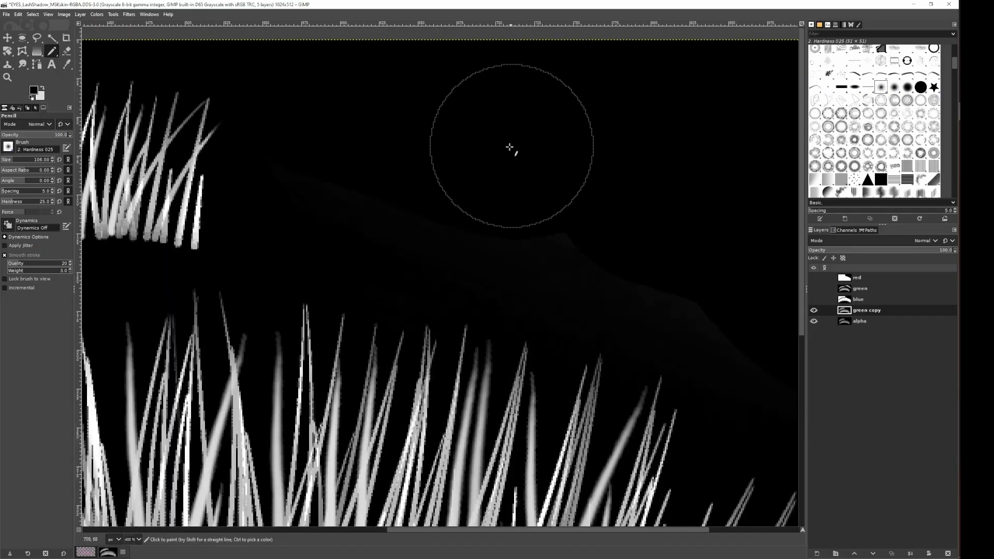
scroll(488, 154, "down", 1)
mouse_move(386, 161)
left_mouse_down()
mouse_move(586, 224)
mouse_move(654, 229)
mouse_move(500, 105)
mouse_move(646, 209)
left_mouse_up()
scroll(630, 235, "down", 2)
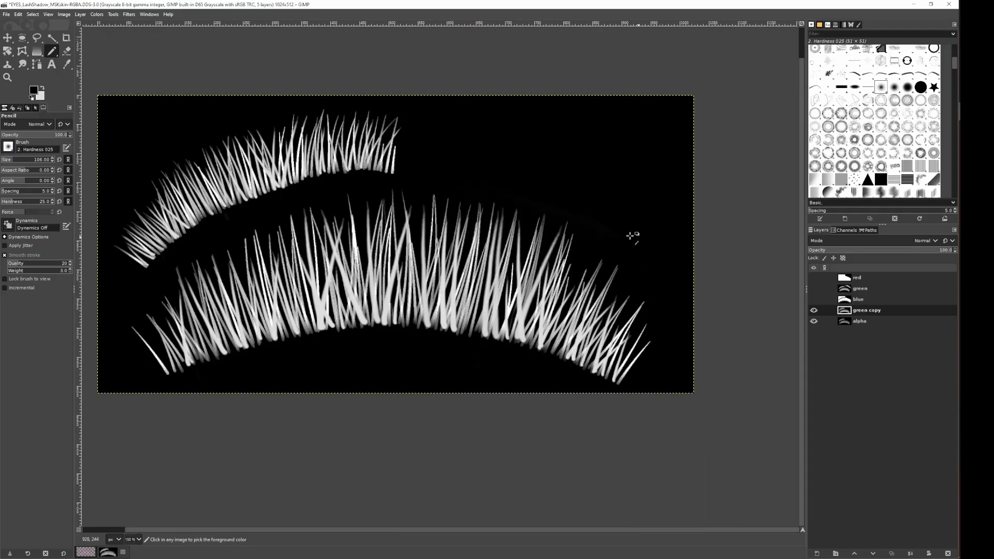
scroll(568, 190, "down", 1)
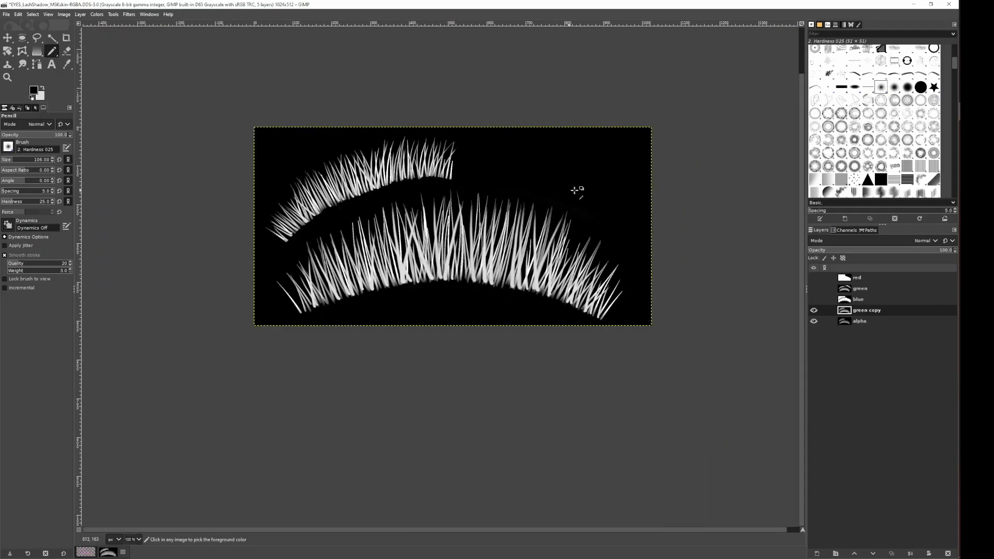
Show the green layer again and compose the channels as RGBA with red, green, blue, and green copy as Alpha.
left_click(813, 288)
left_click(97, 14)
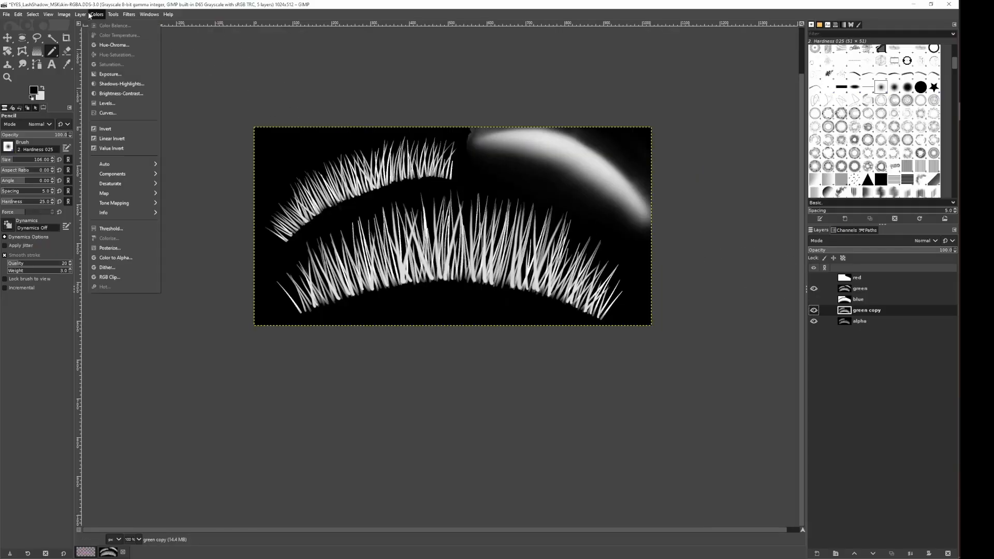
mouse_move(124, 176)
left_click(183, 203)
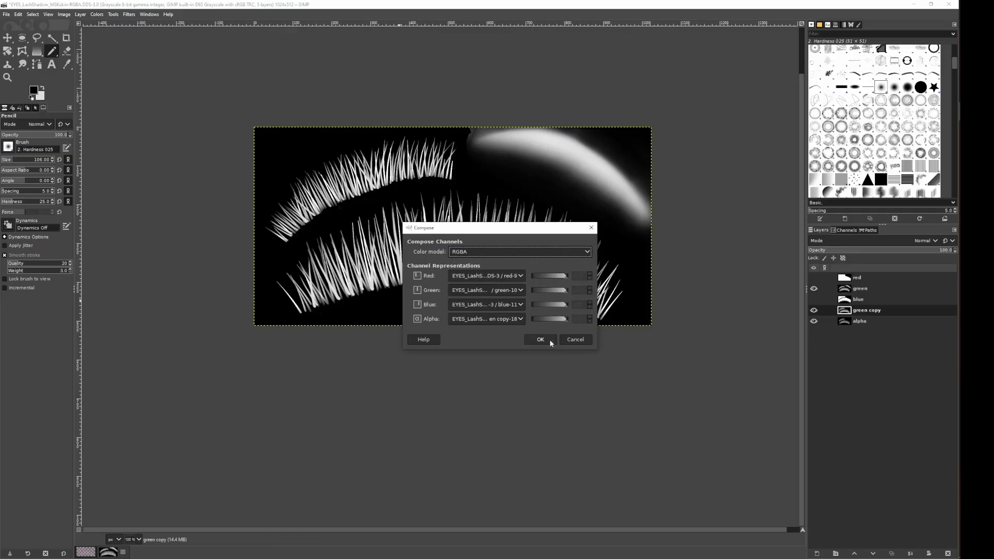
left_click(540, 339)
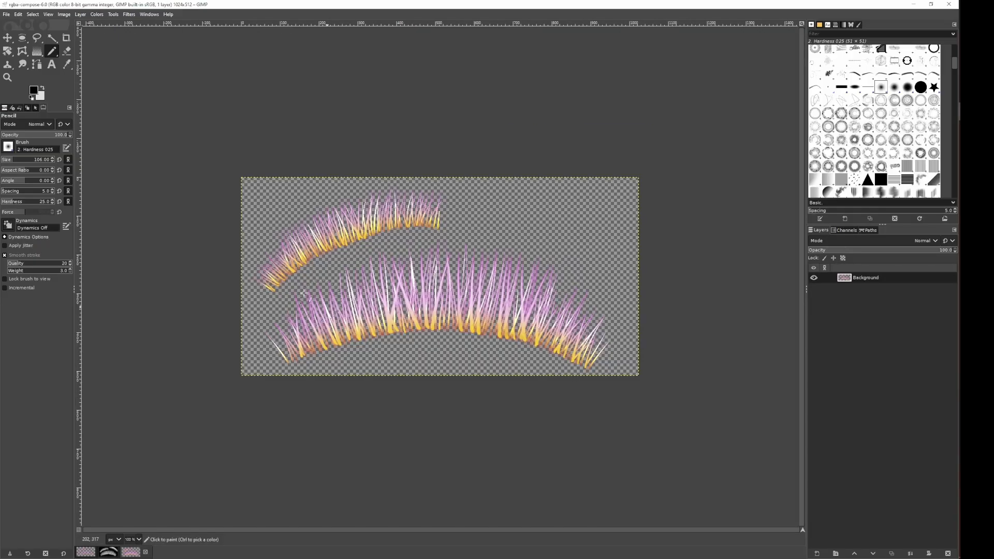
Export the composed image to the Eyelashes folder as PL_Falsies_Upper_Lower.DDS with BC3 / DXT5 compression and generated mipmaps.
left_click(80, 14)
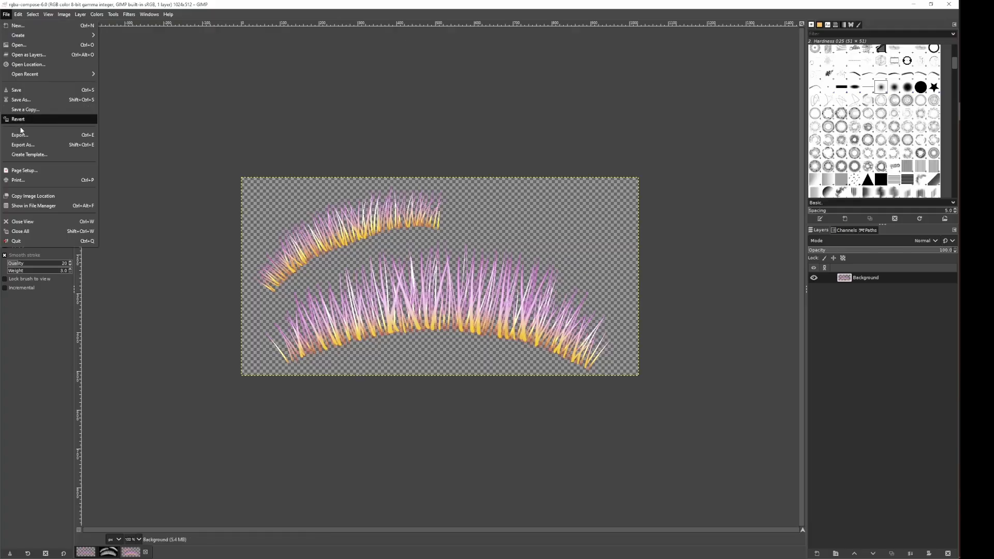
left_click(21, 146)
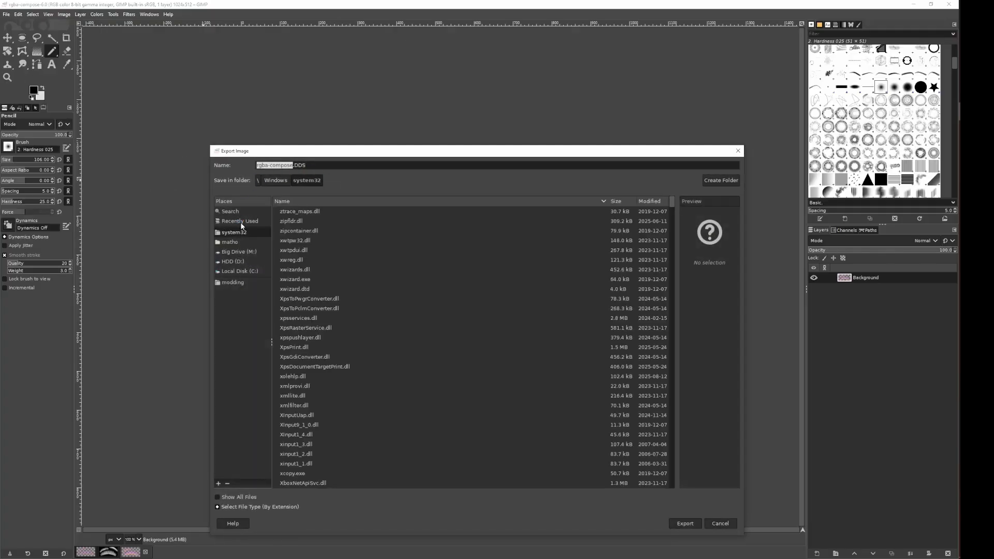
left_click(239, 221)
double_click(311, 213)
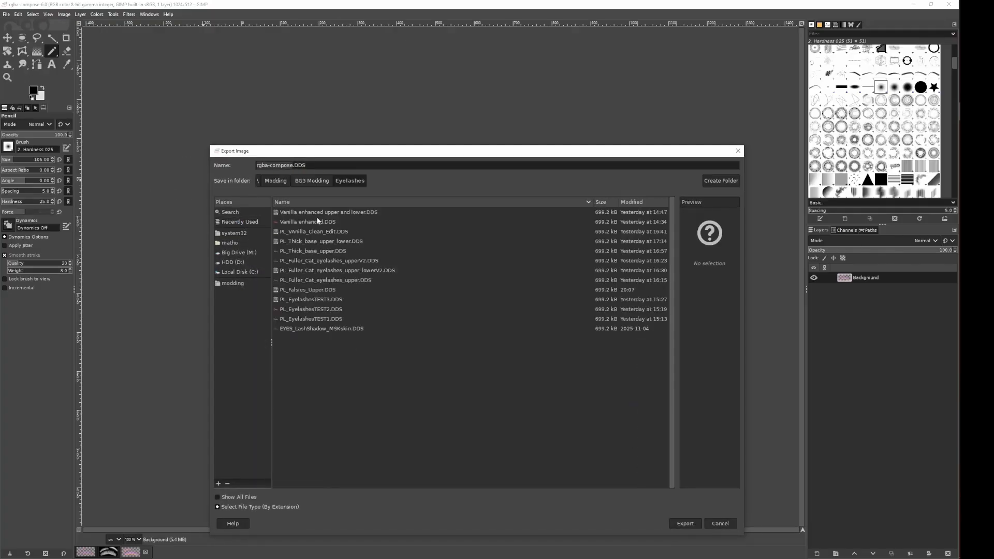
left_click(326, 290)
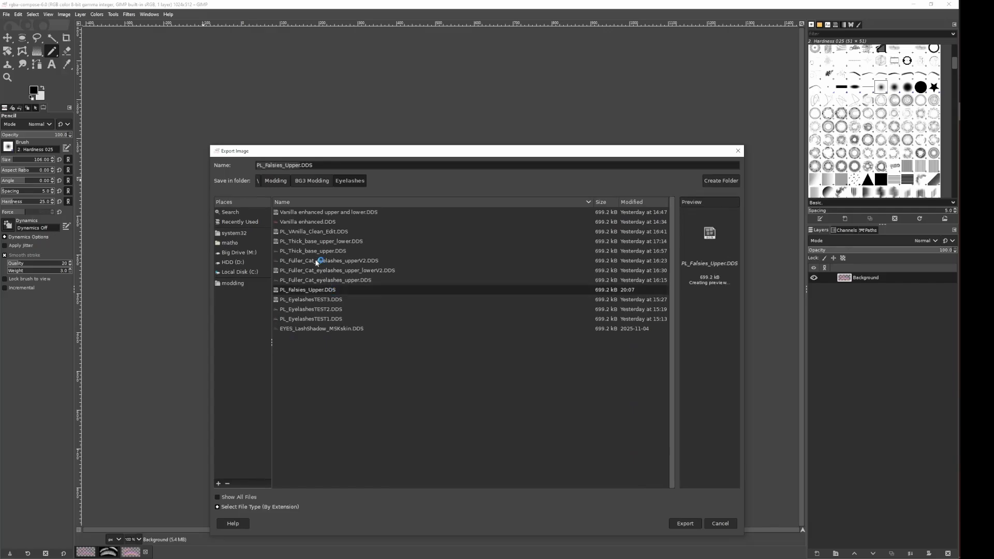
left_click(299, 165)
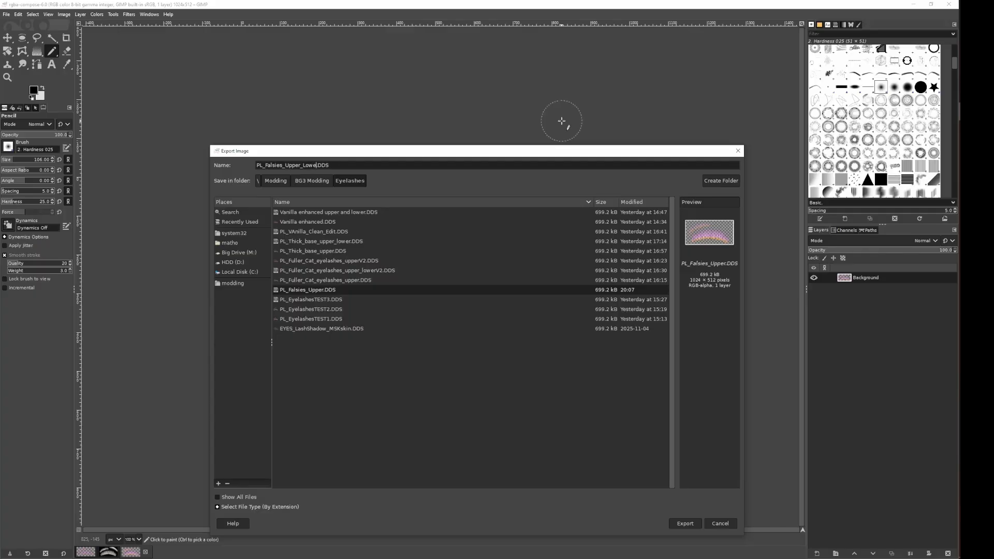
left_click(678, 523)
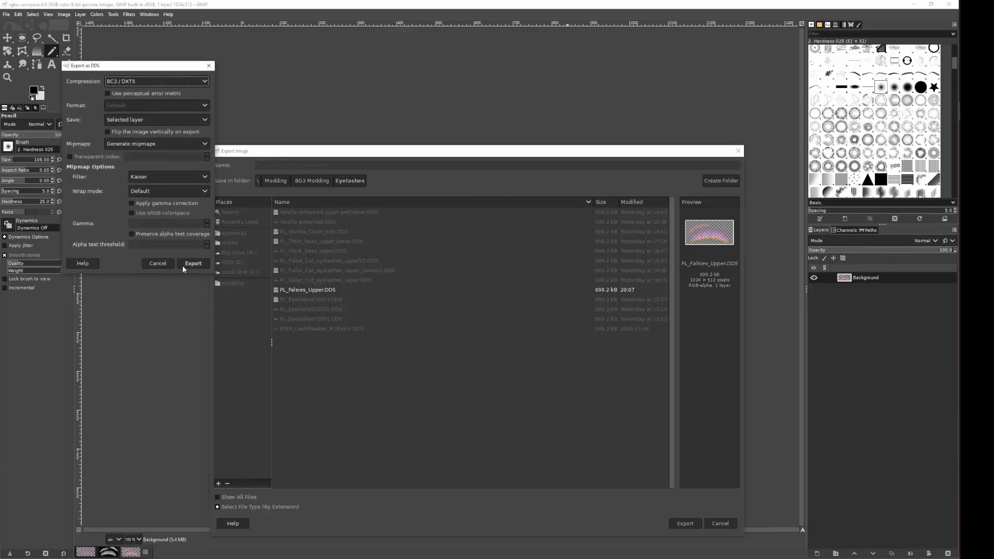
left_click(193, 263)
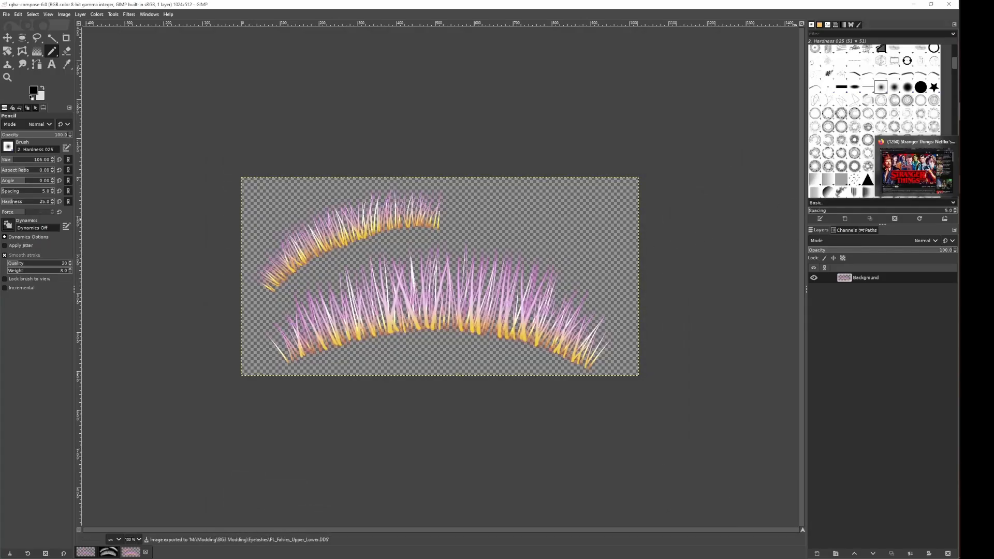
Switch to Blender and load PL_Falsies_Upper_Lower.DDS into the eyelash shader's image texture node.
left_click(924, 191)
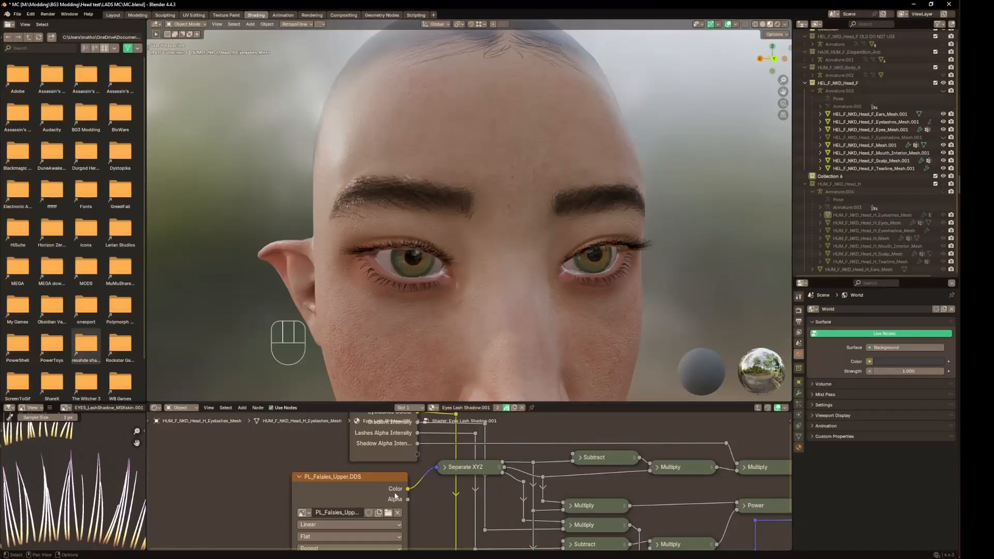
left_click(388, 512)
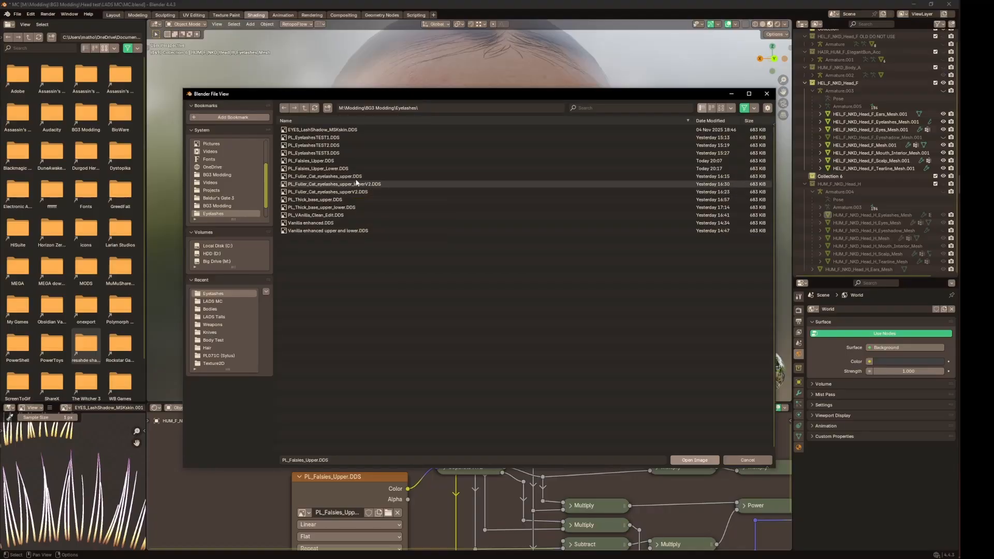
double_click(337, 169)
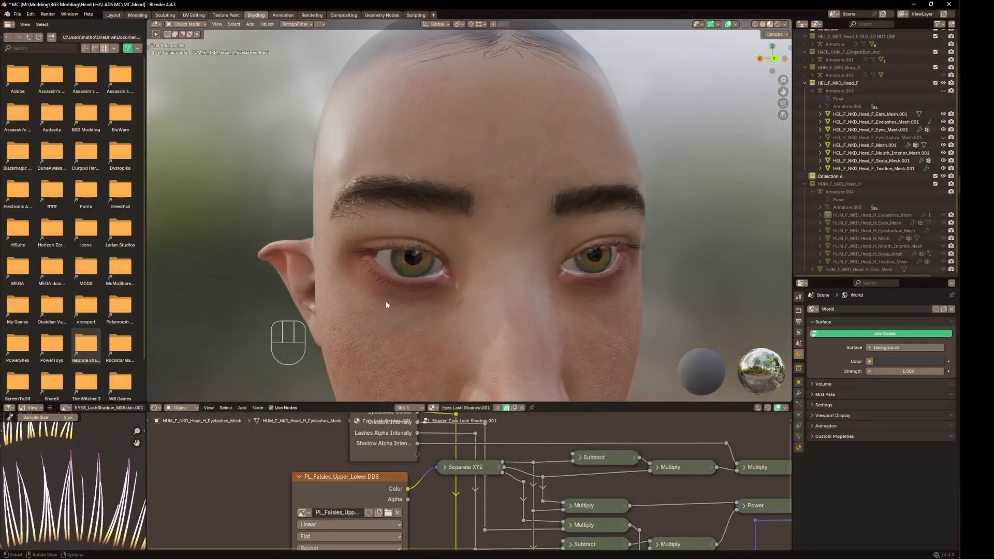
Set the Color Space of the eyelash image texture node to Non-Color.
scroll(337, 424, "down", 2)
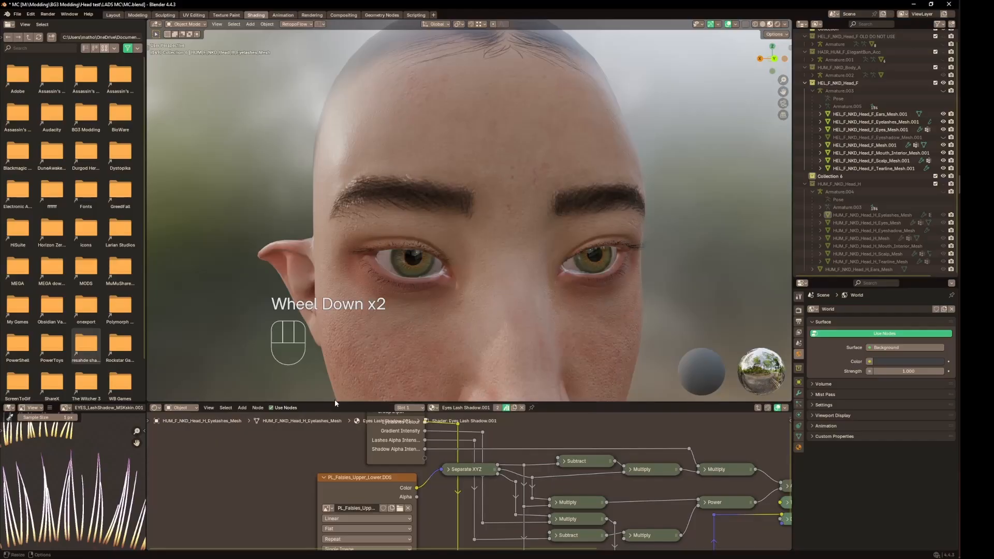
left_click_drag(335, 401, 334, 314)
left_click(383, 515)
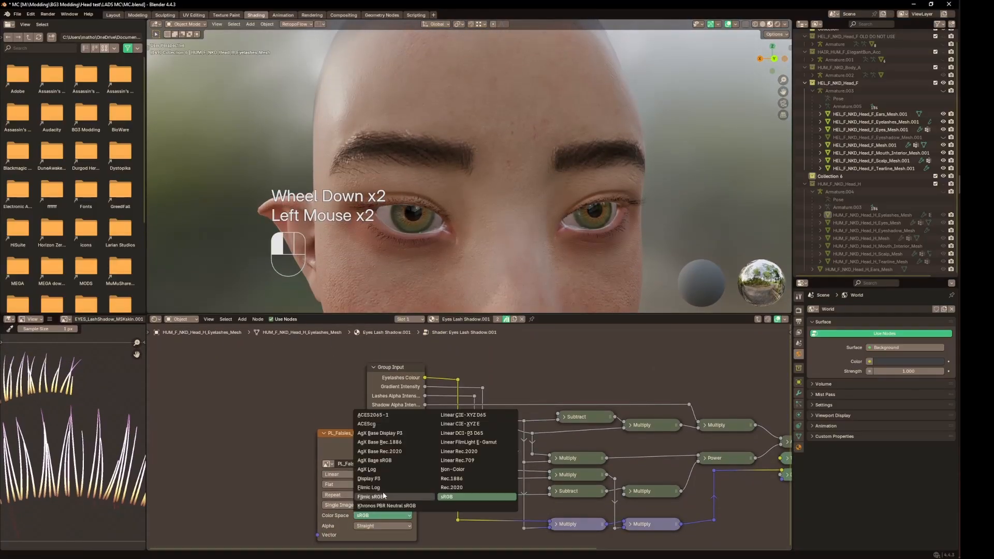
left_click(448, 463)
left_click_drag(371, 315, 363, 402)
Inspect the upper and lower lashes on the head model up close and from the front.
middle_click(427, 324)
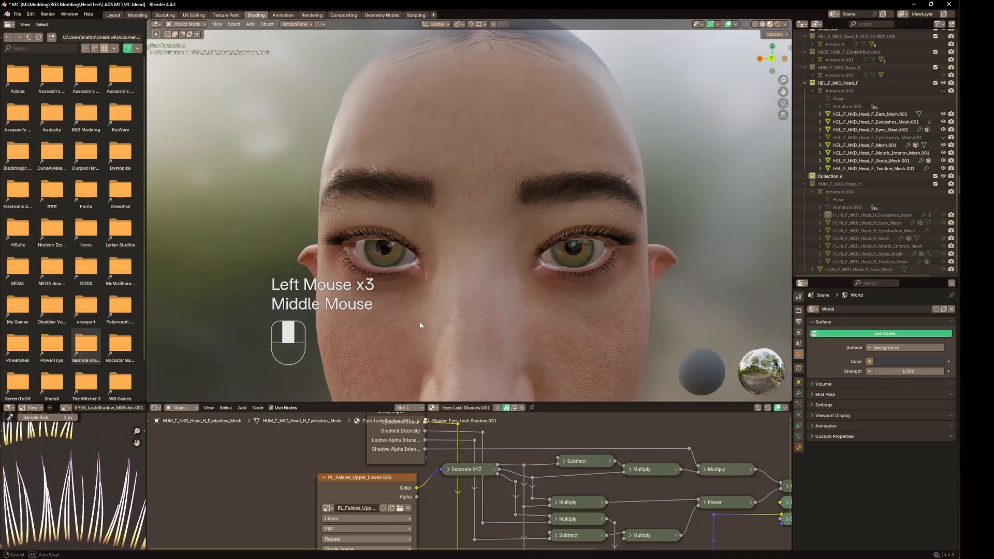
scroll(413, 318, "up", 2)
middle_click(416, 324)
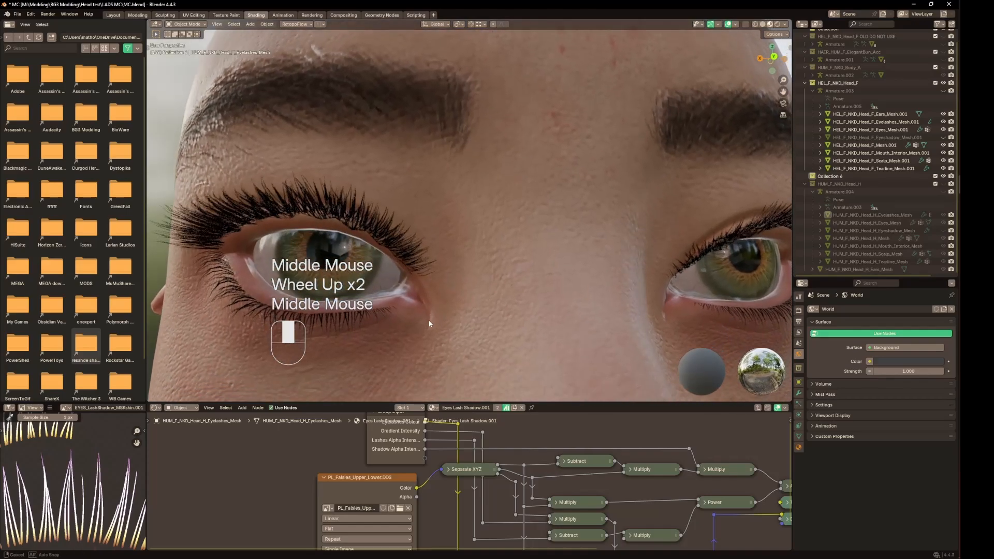
middle_click(432, 307, "shift")
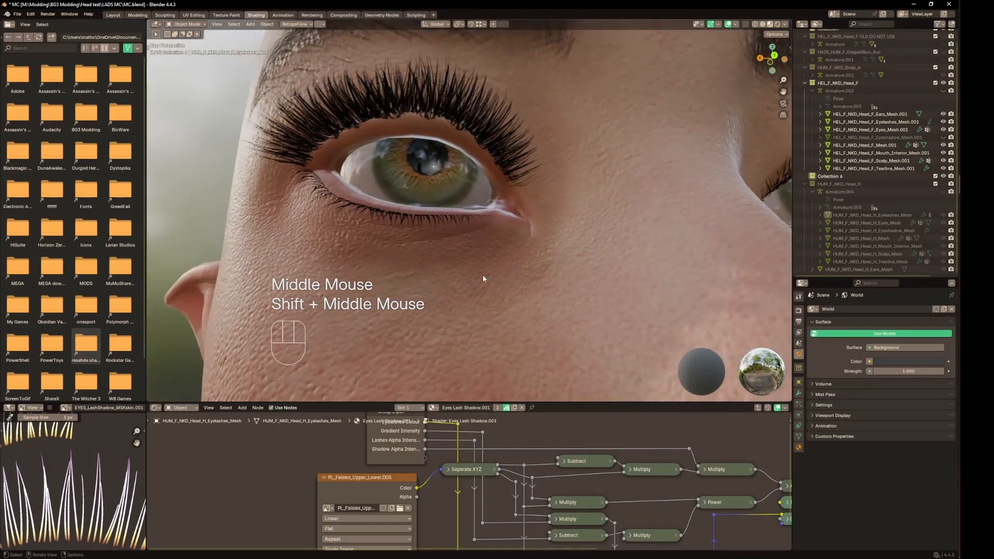
scroll(483, 280, "down", 2)
middle_click(484, 282)
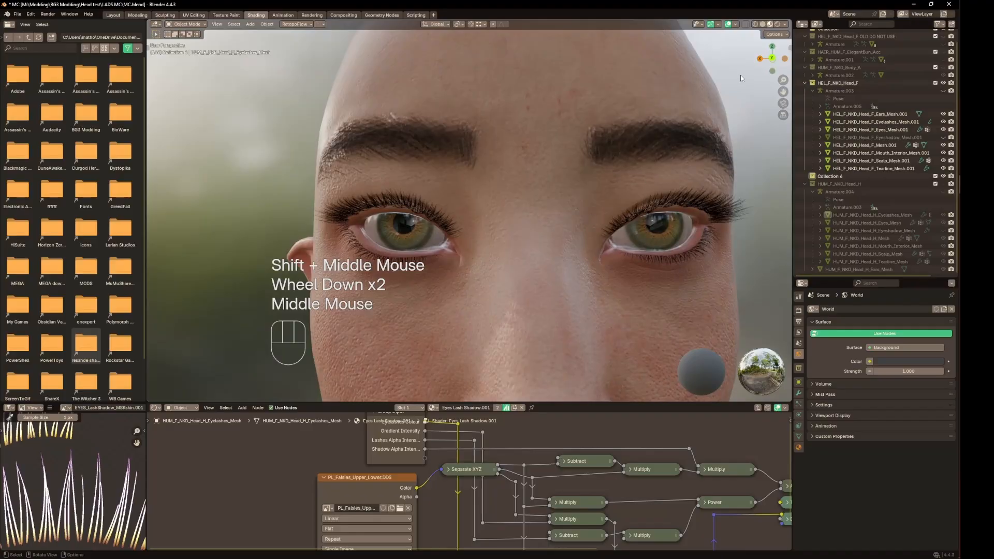
Align the view straight on to the face and examine the lashes of one eye in close-up from several angles.
left_click(772, 58)
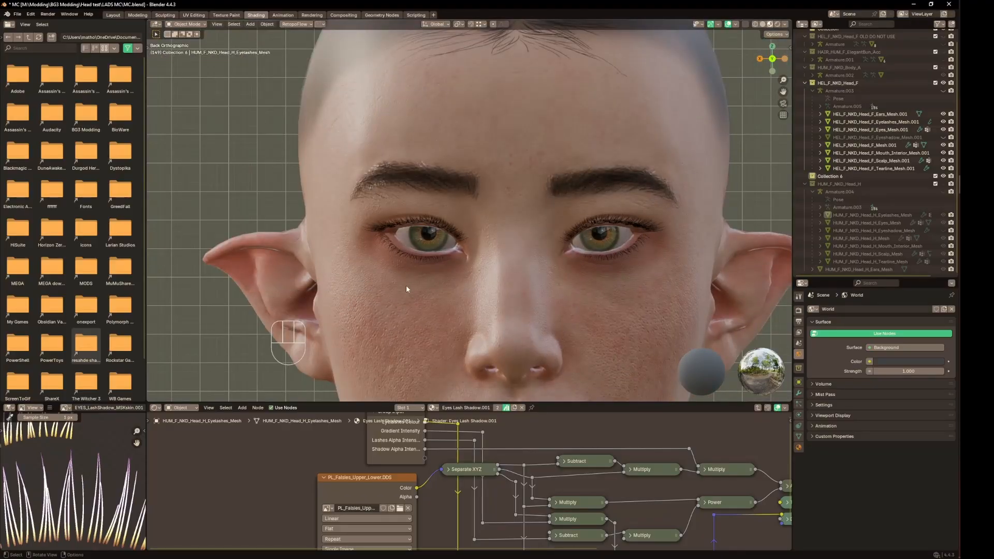
scroll(405, 288, "up", 2, "shift")
scroll(405, 288, "up", 1, "shift")
scroll(437, 269, "up", 3)
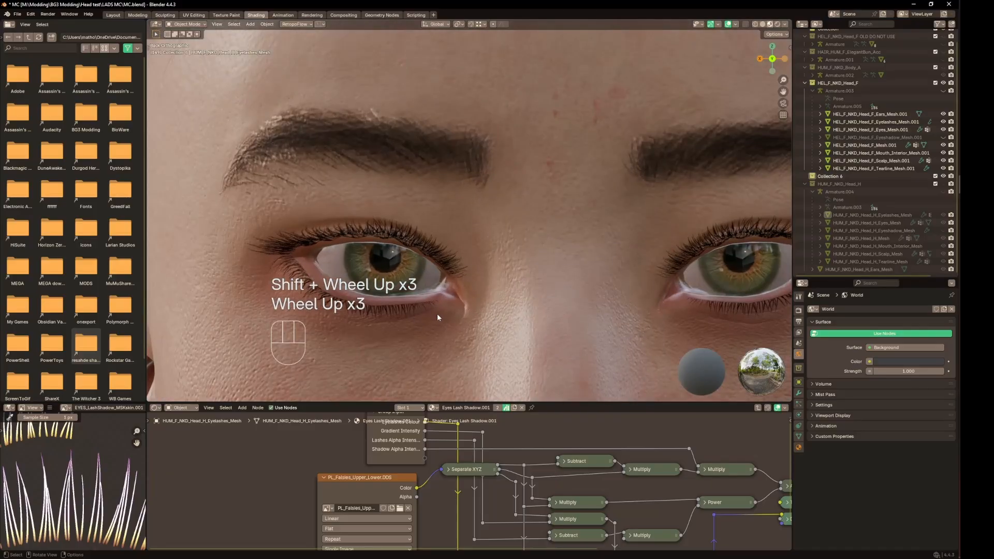
middle_click(437, 313)
middle_click(451, 311, "shift")
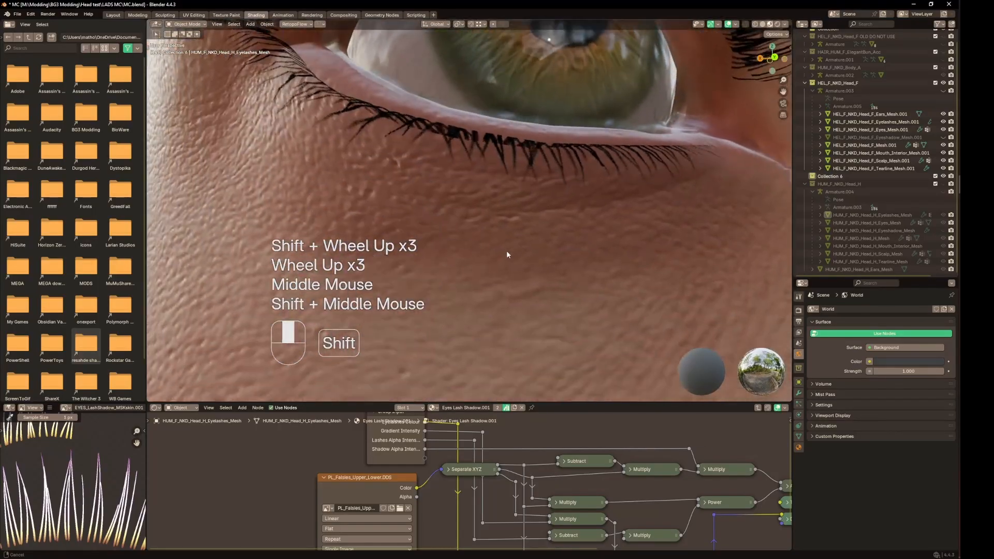
middle_click(508, 275)
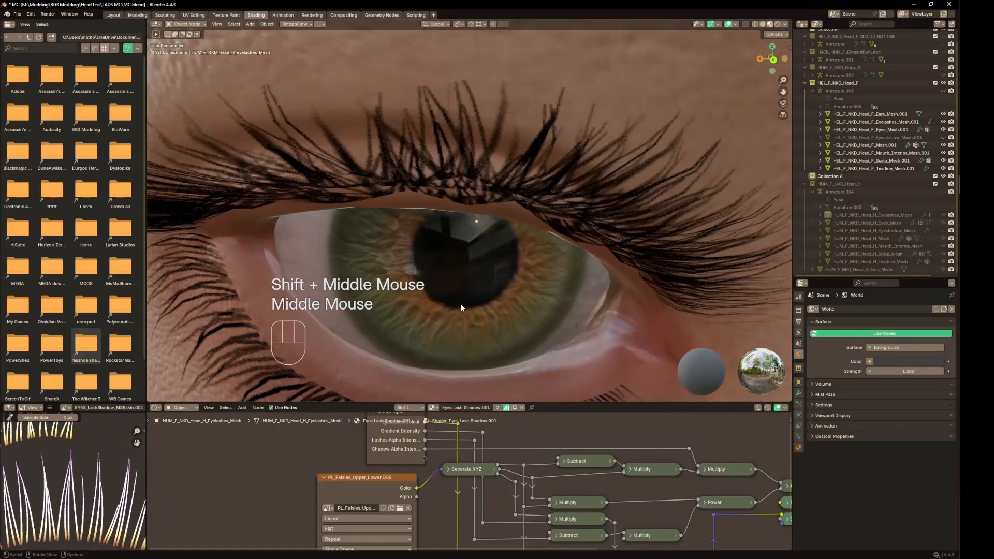